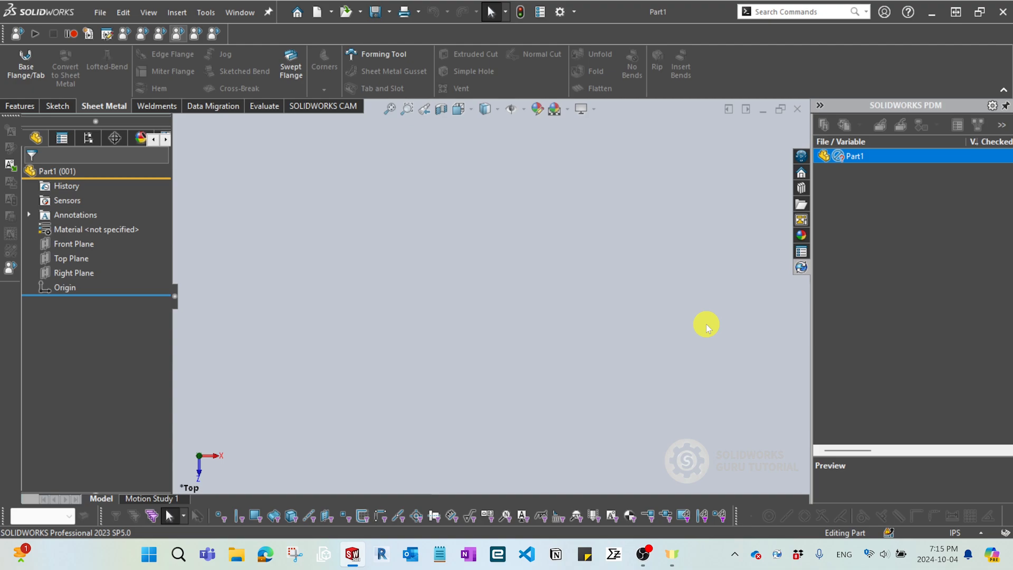
- Set the document's unit system to IPS (inch, pound, second)
click(720, 267)
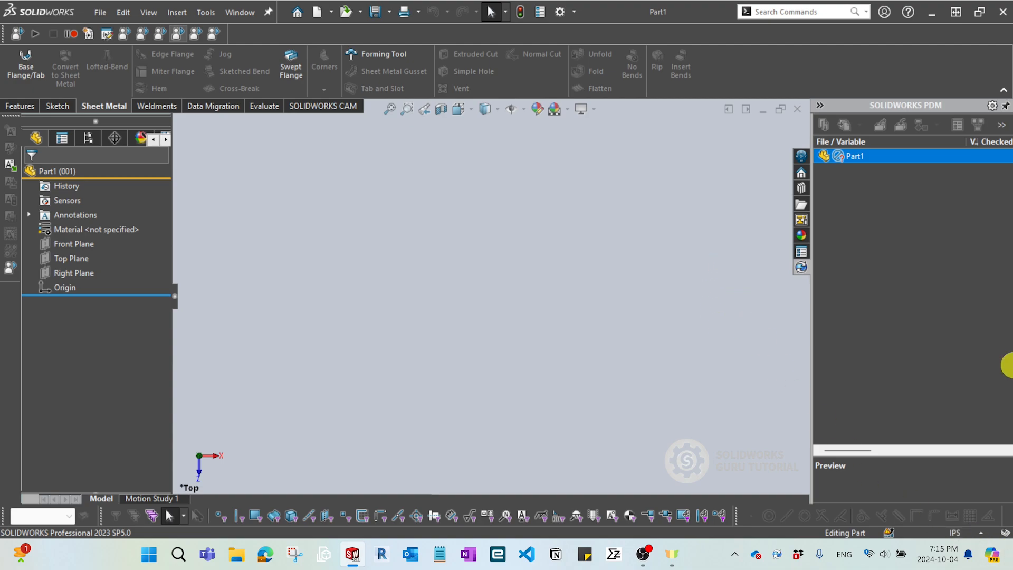
click(955, 532)
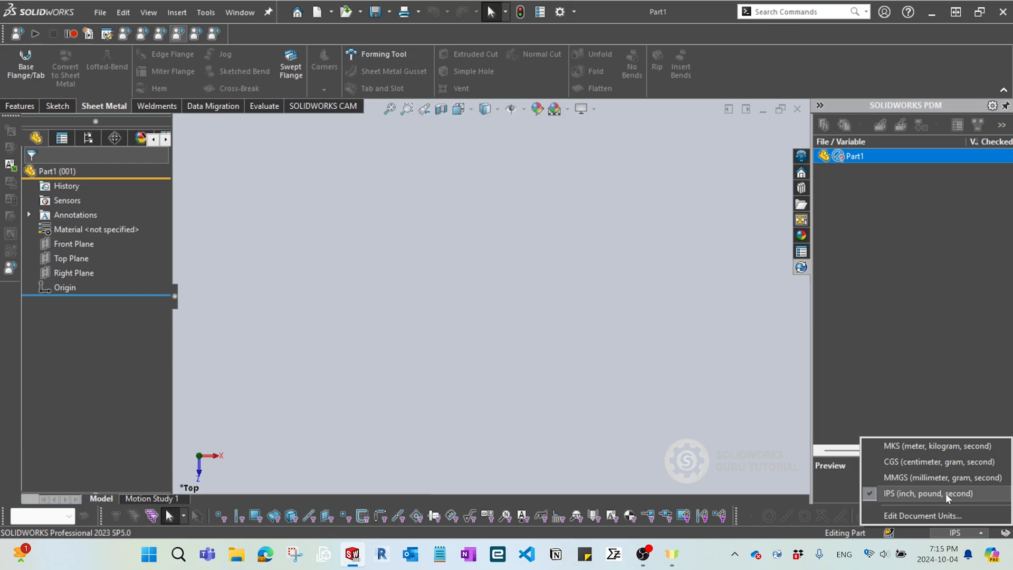
click(919, 493)
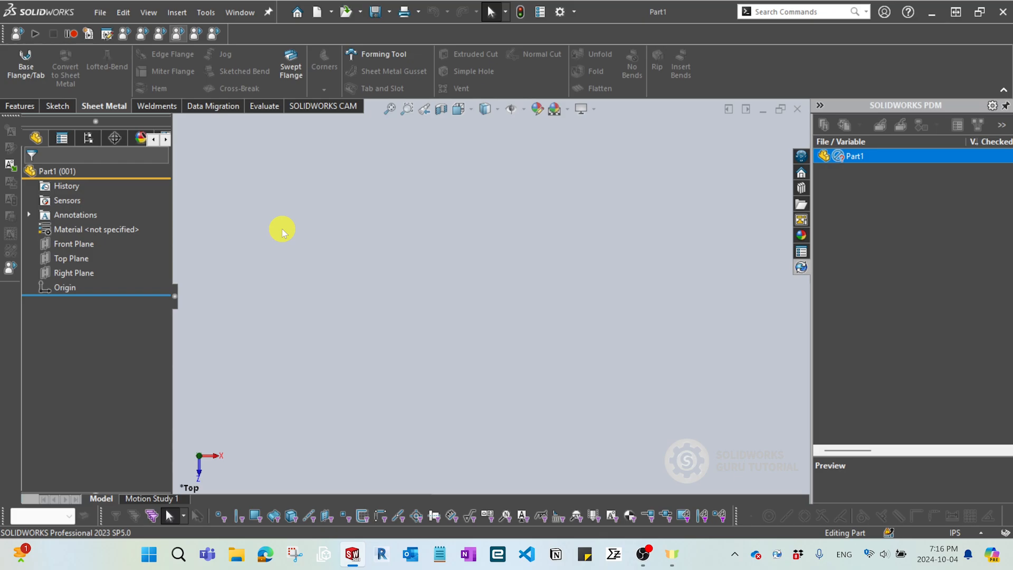
- Sketch a 2 in by 2 in center rectangle on the Top Plane, centered on the origin
click(33, 110)
click(84, 258)
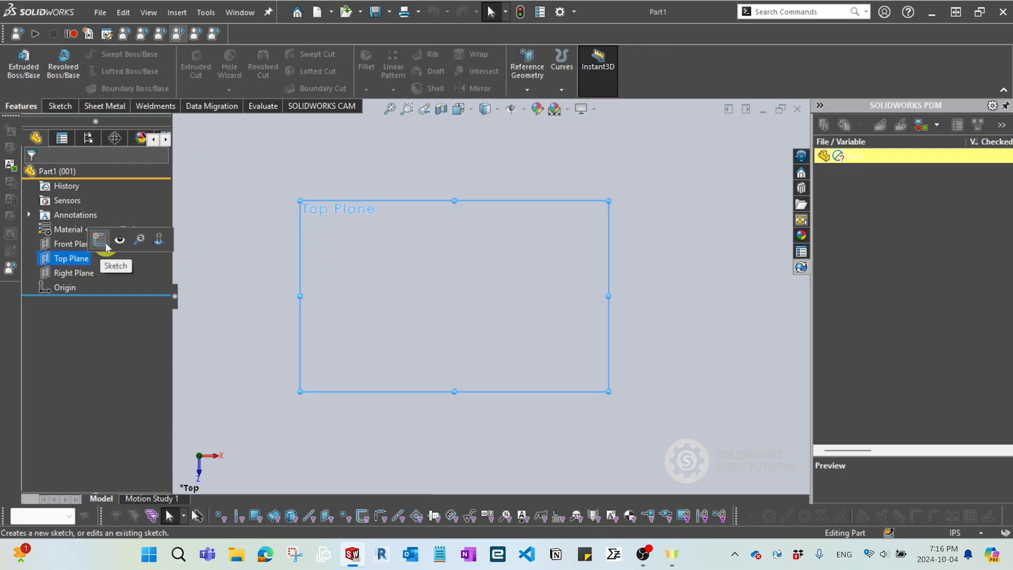
click(101, 239)
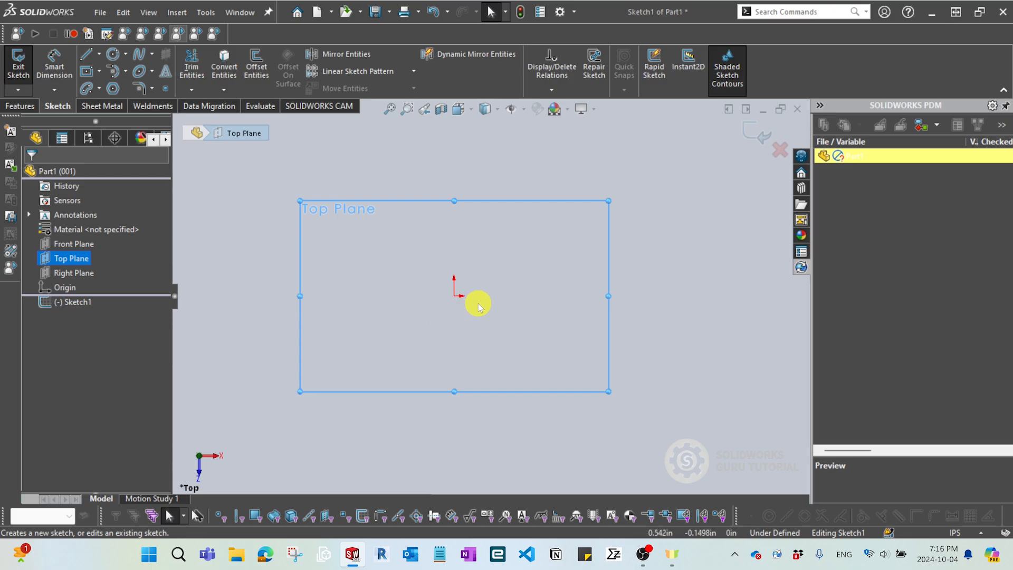
key(s)
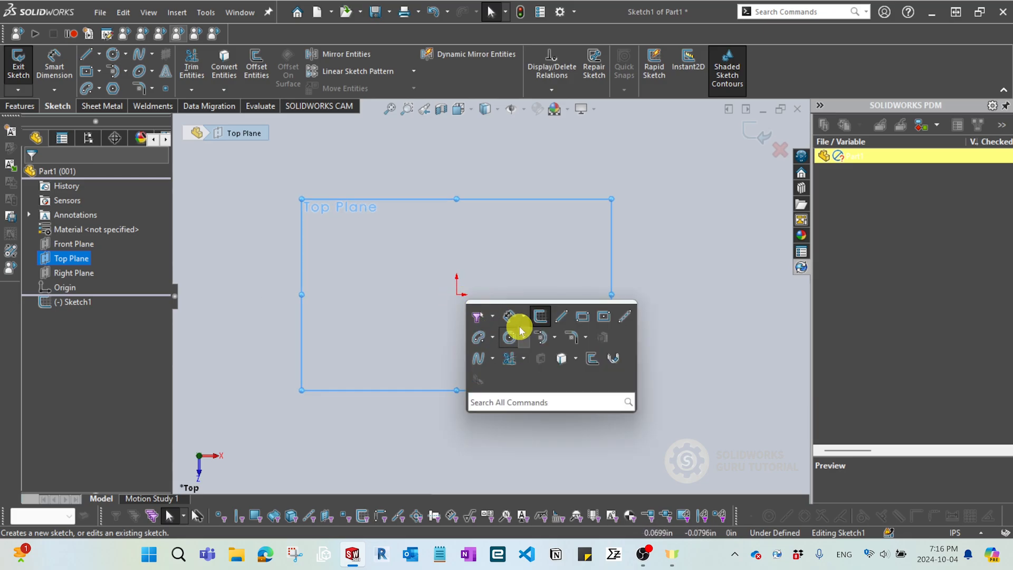
click(603, 316)
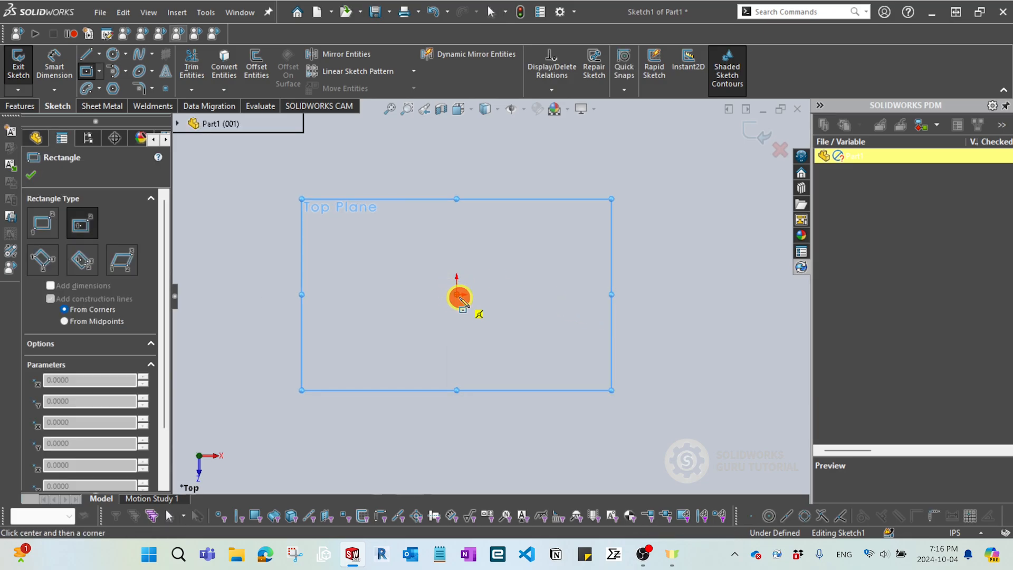
click(460, 297)
text(2)
key(Return)
text(2)
key(Return)
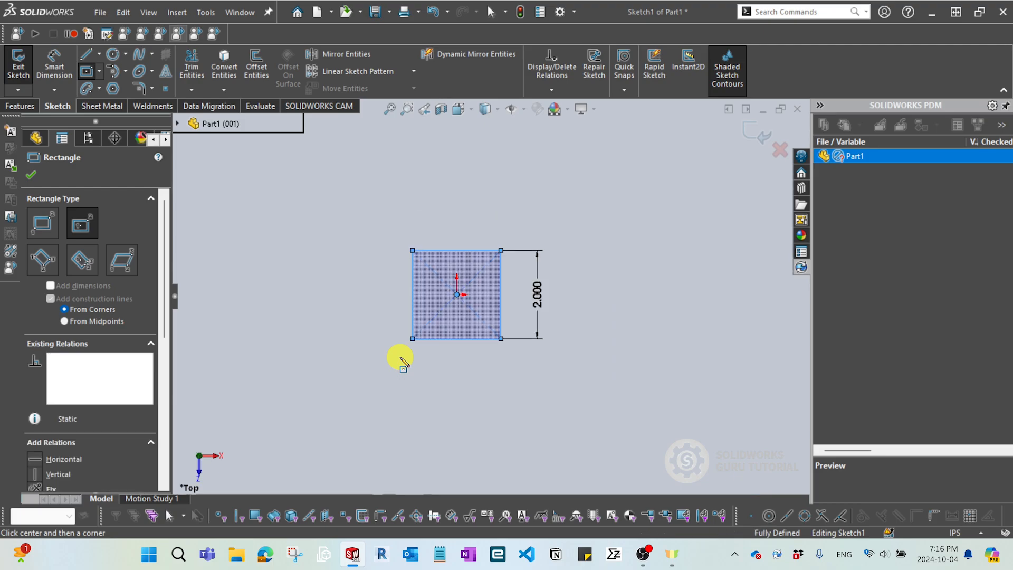
- Extrude the square sketch 2 in as a blind boss to form a solid cube
click(21, 106)
click(23, 69)
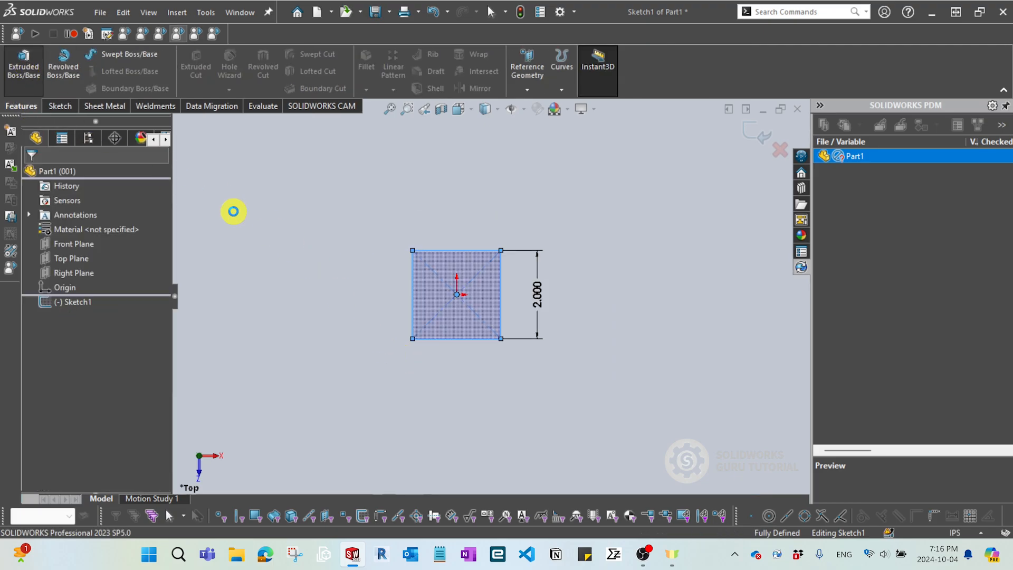
text(2)
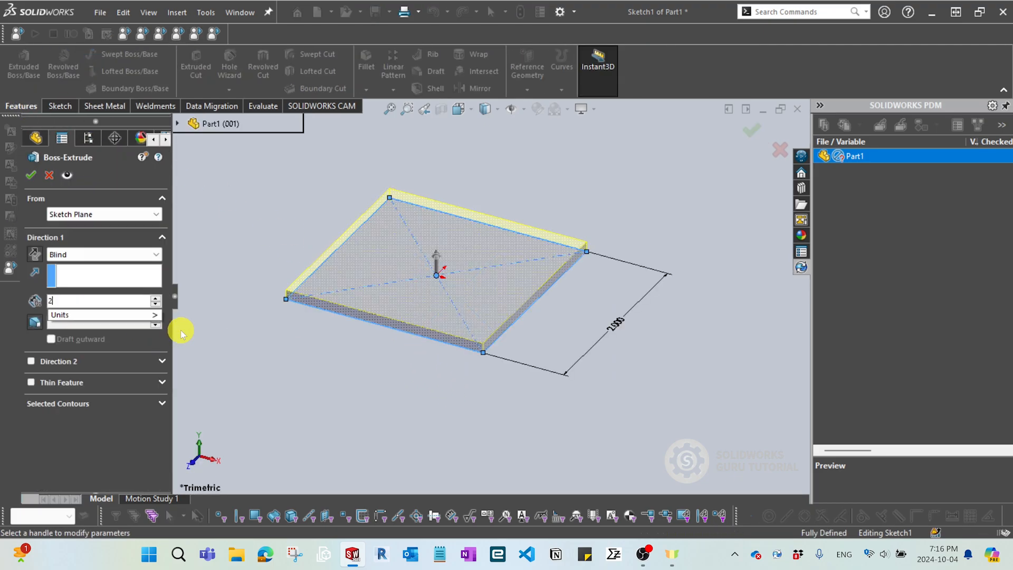
key(Return)
key(Return)
scroll(423, 316, up, 5)
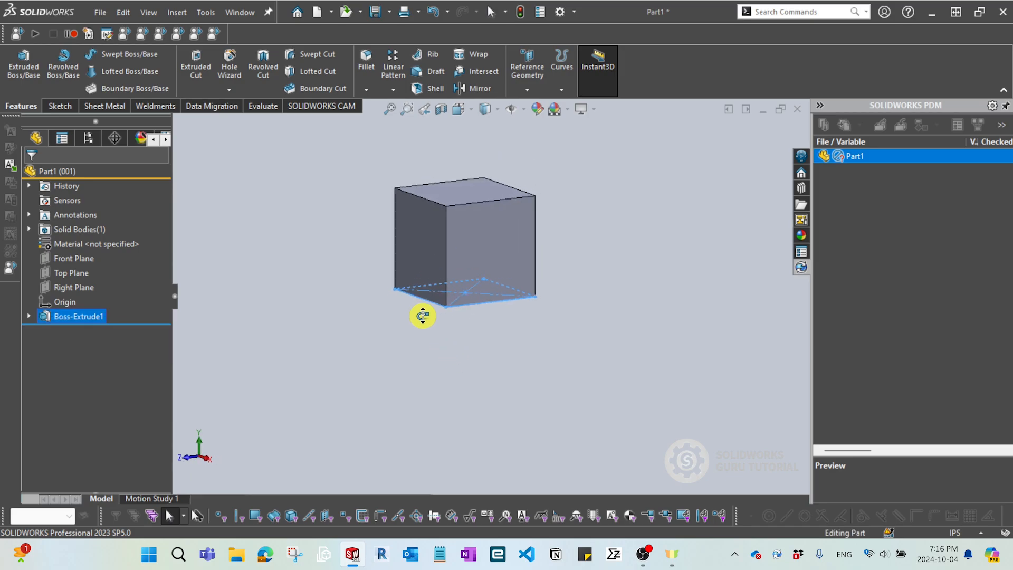
middle_drag(459, 334, 527, 332)
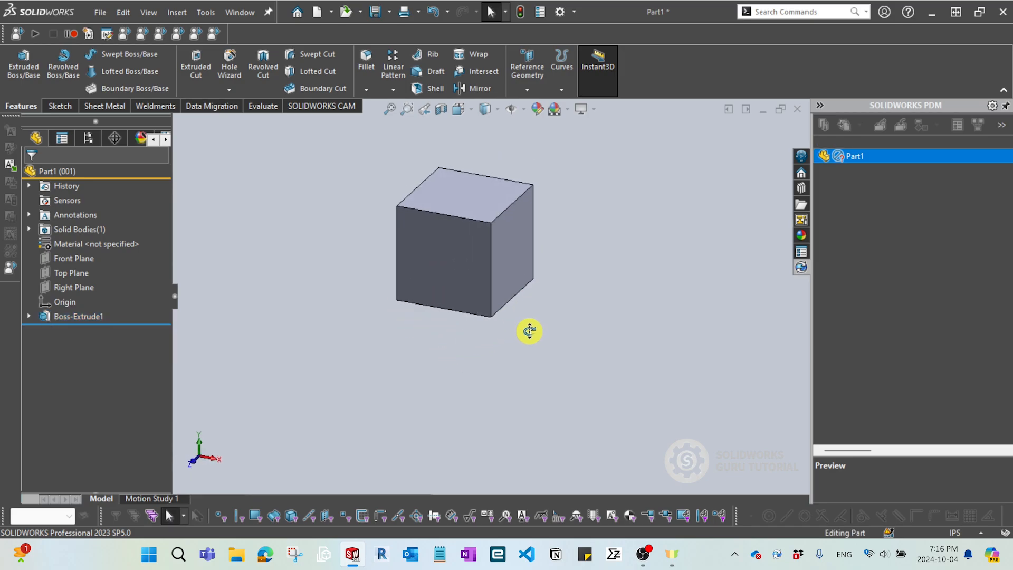
- Delete the boss extrude of the cube while keeping its square sketch
click(29, 317)
click(69, 318)
ctrl+click(73, 331)
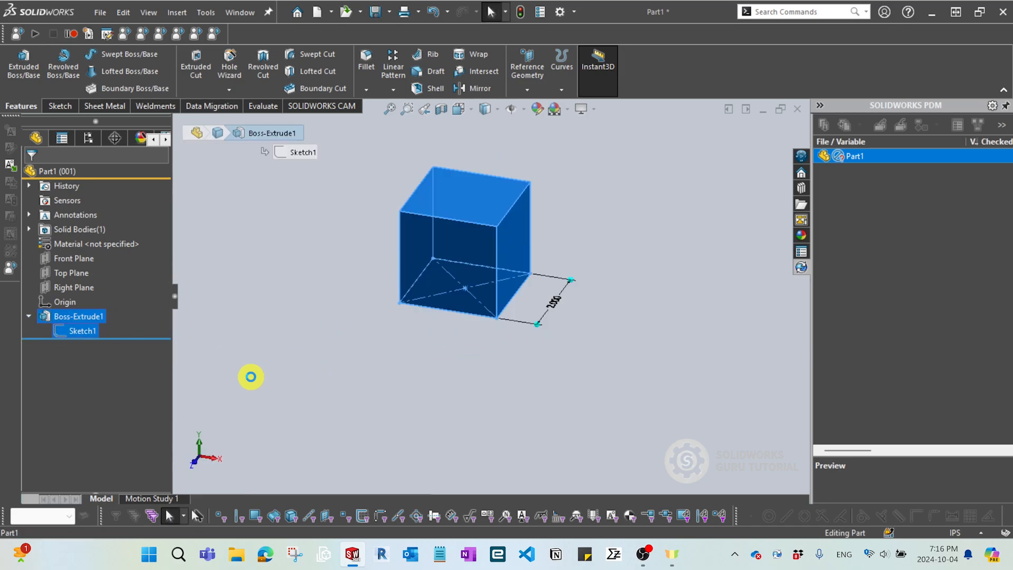
key(Delete)
key(Return)
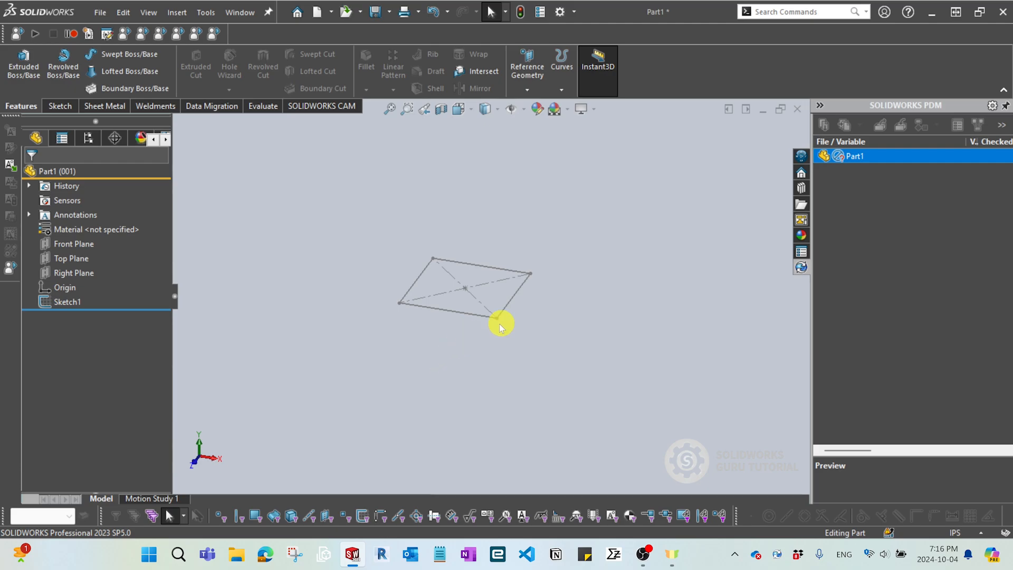
mouse_move(500, 327)
middle_down()
mouse_move(509, 283)
mouse_move(332, 298)
mouse_move(479, 294)
mouse_move(589, 326)
mouse_move(533, 309)
middle_up()
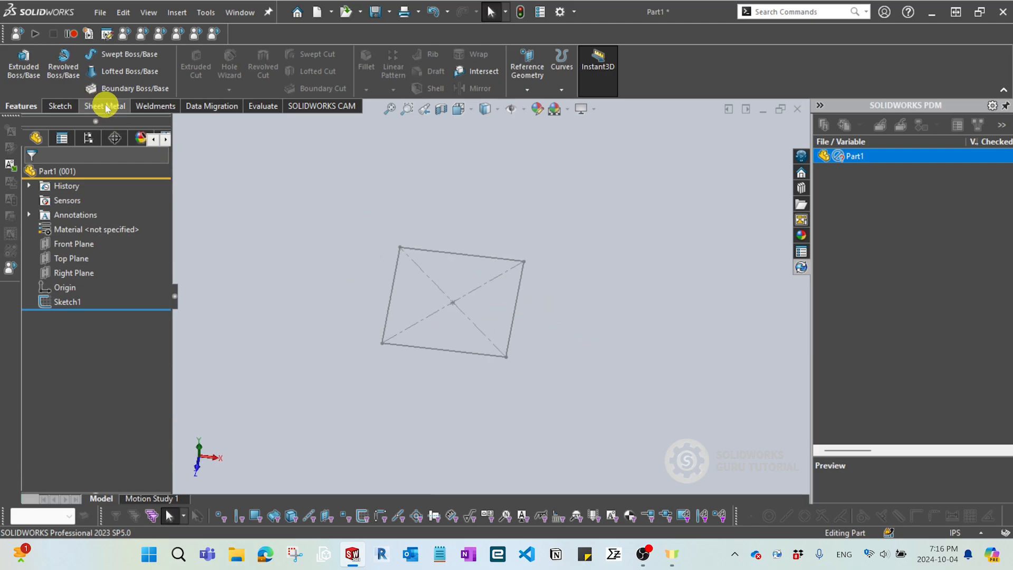
- Check whether the Sheet Metal tool set is enabled in the CommandManager
right_click(98, 108)
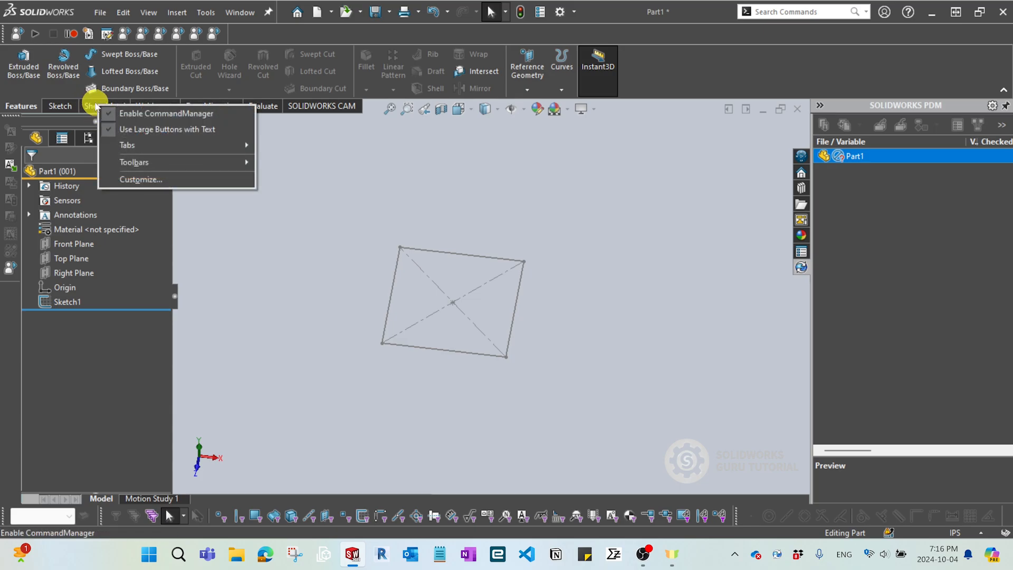
mouse_move(151, 142)
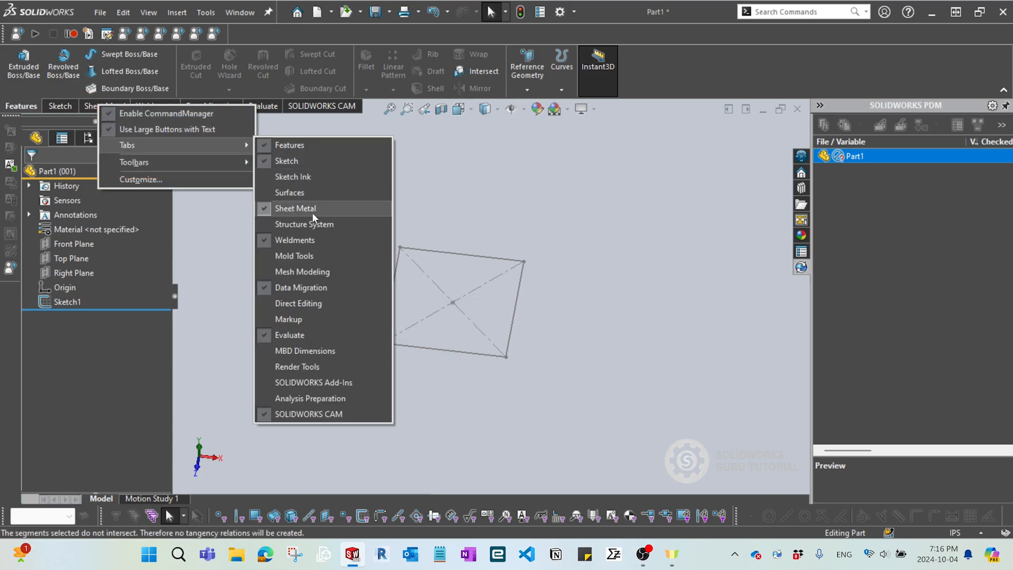
click(120, 124)
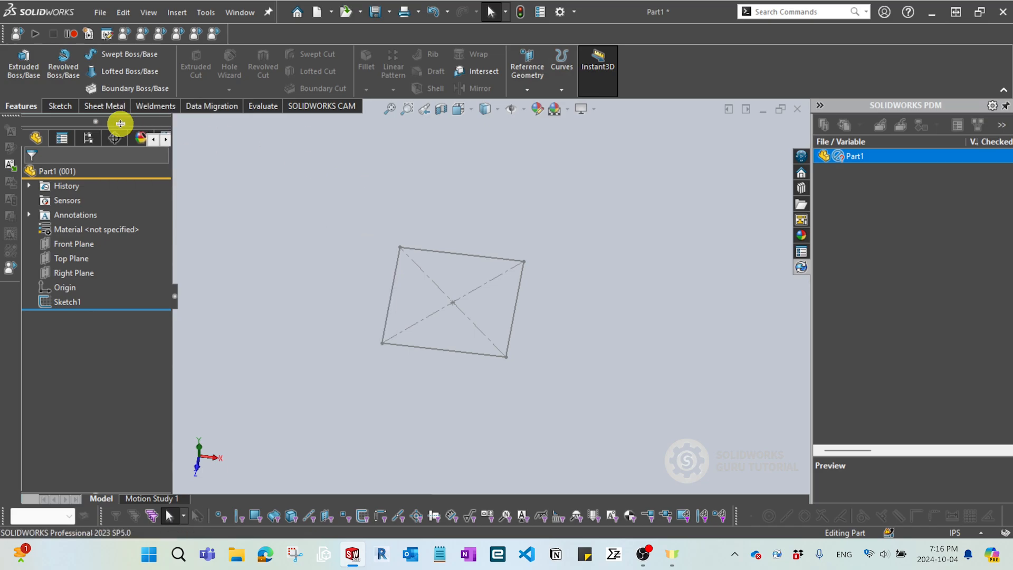
- Start a sheet metal Base Flange from the square sketch on the Top Plane
click(105, 106)
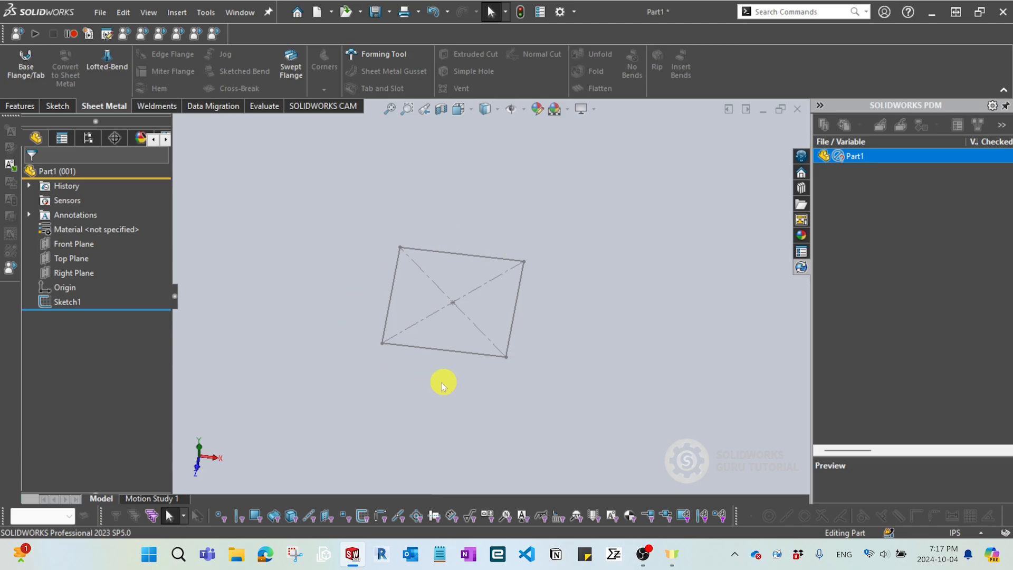
middle_drag(570, 316, 548, 297)
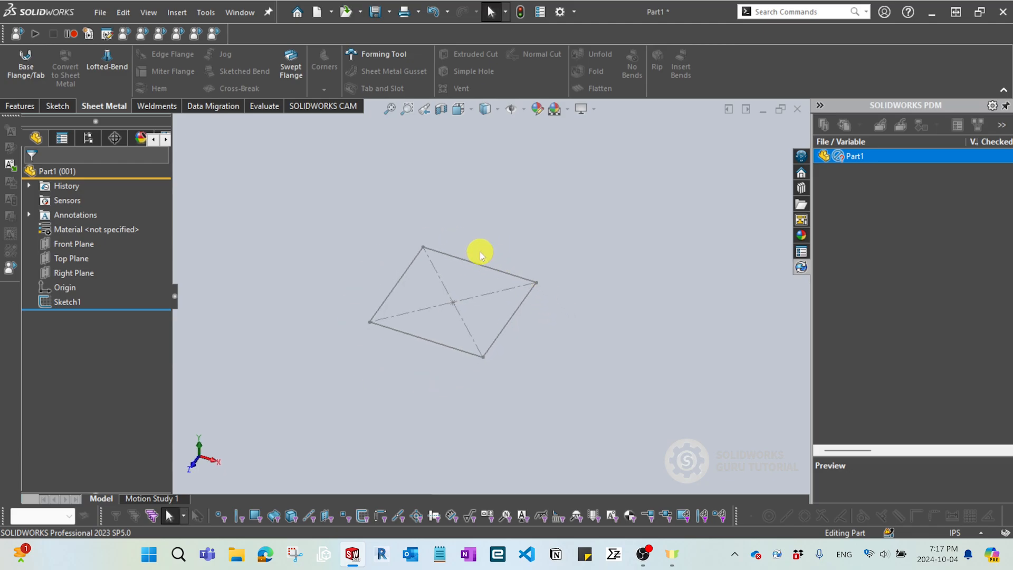
middle_drag(325, 211, 337, 208)
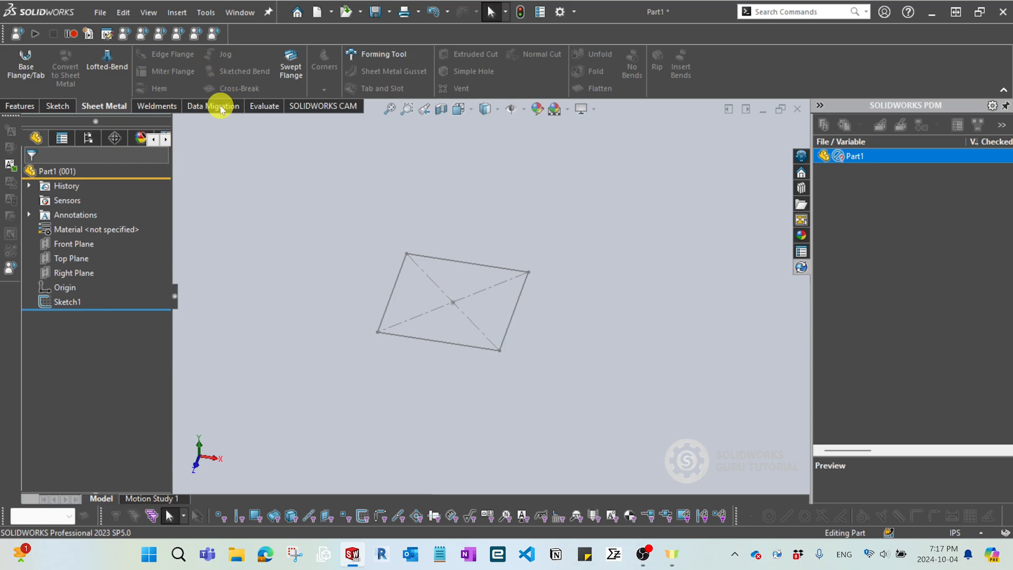
middle_drag(433, 290, 432, 278)
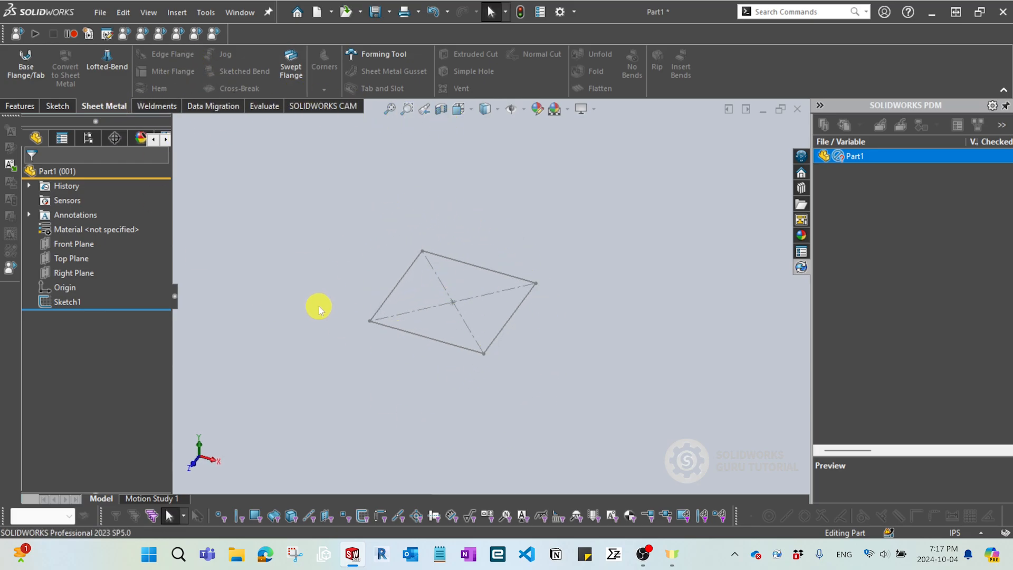
click(36, 81)
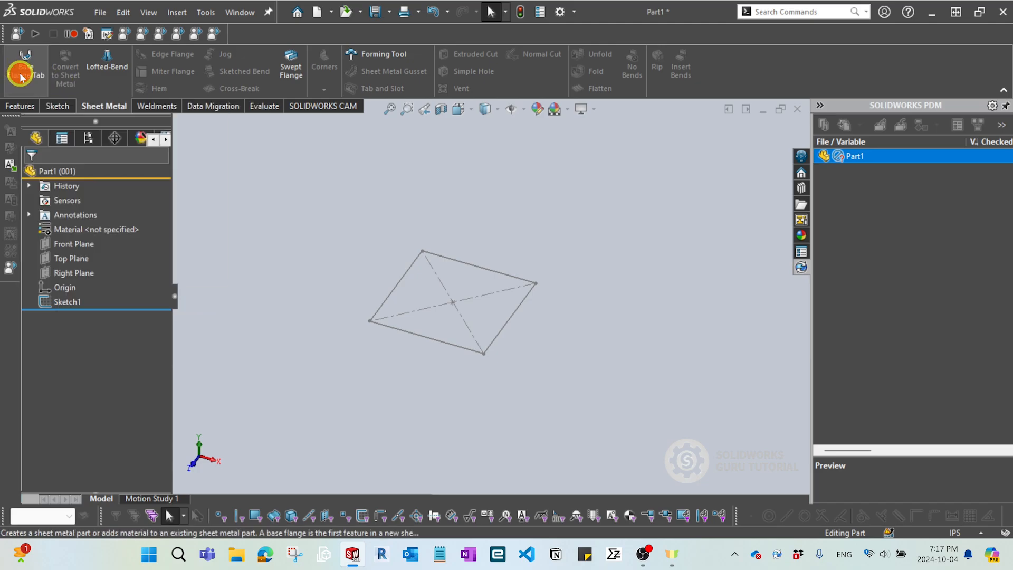
click(412, 338)
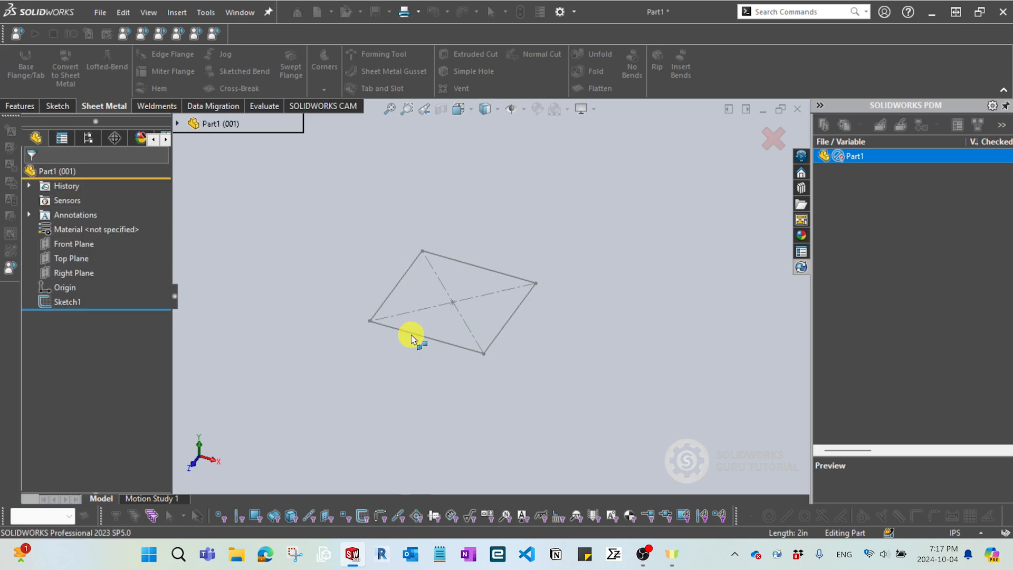
- Examine the base flange preview up close and from different angles
scroll(473, 424, up, 1)
middle_drag(484, 408, 475, 307)
scroll(464, 306, down, 5)
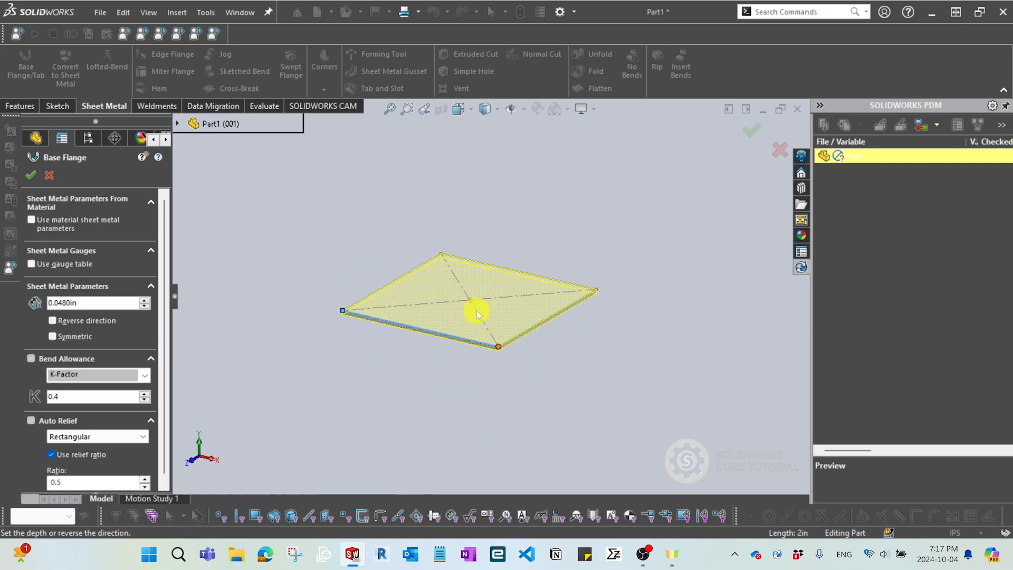
scroll(511, 319, down, 4)
scroll(448, 228, up, 4)
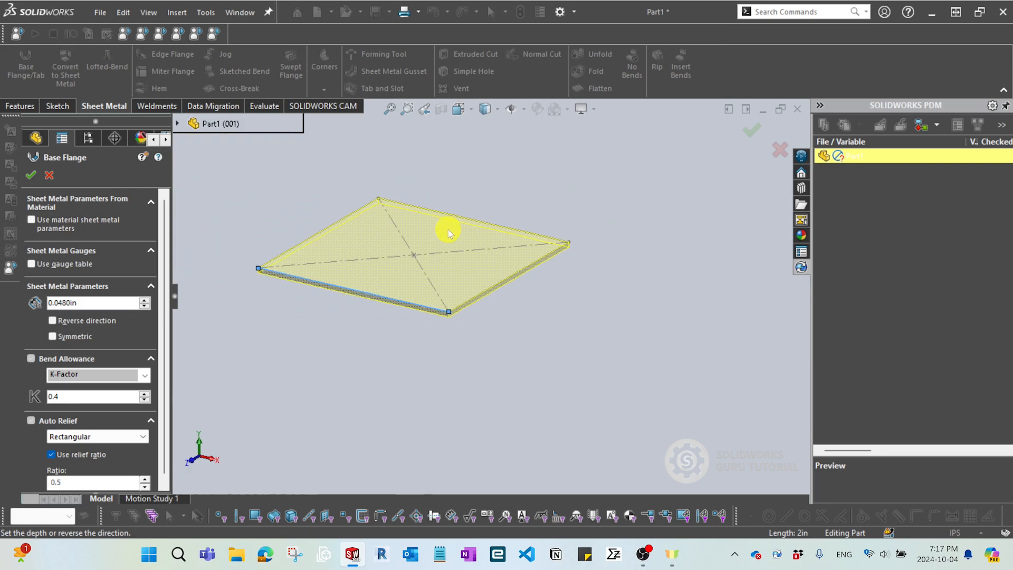
middle_drag(448, 229, 417, 198)
scroll(540, 322, up, 3)
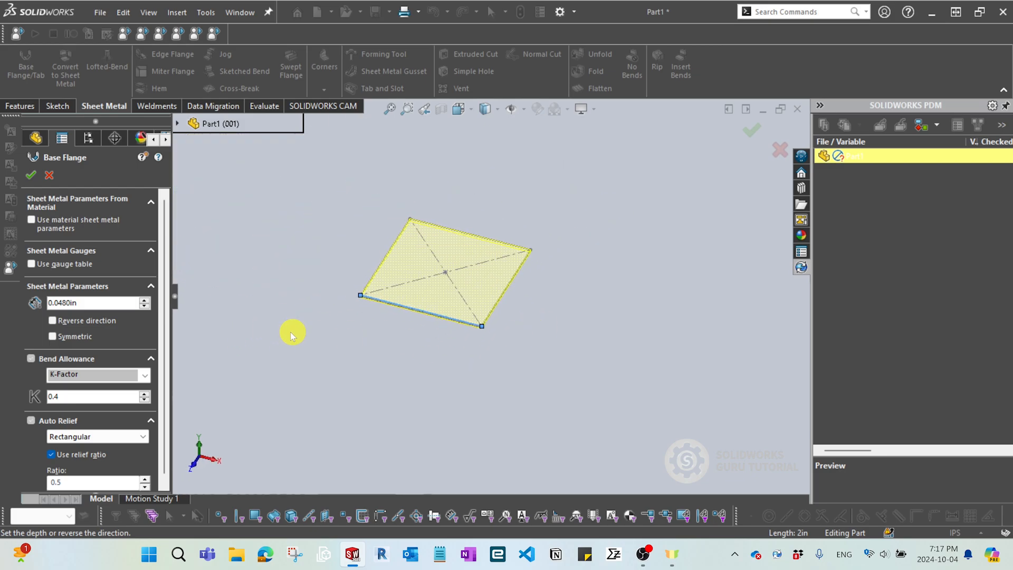
- Try the gauge table option for the base flange and turn it off again
drag(178, 304, 203, 297)
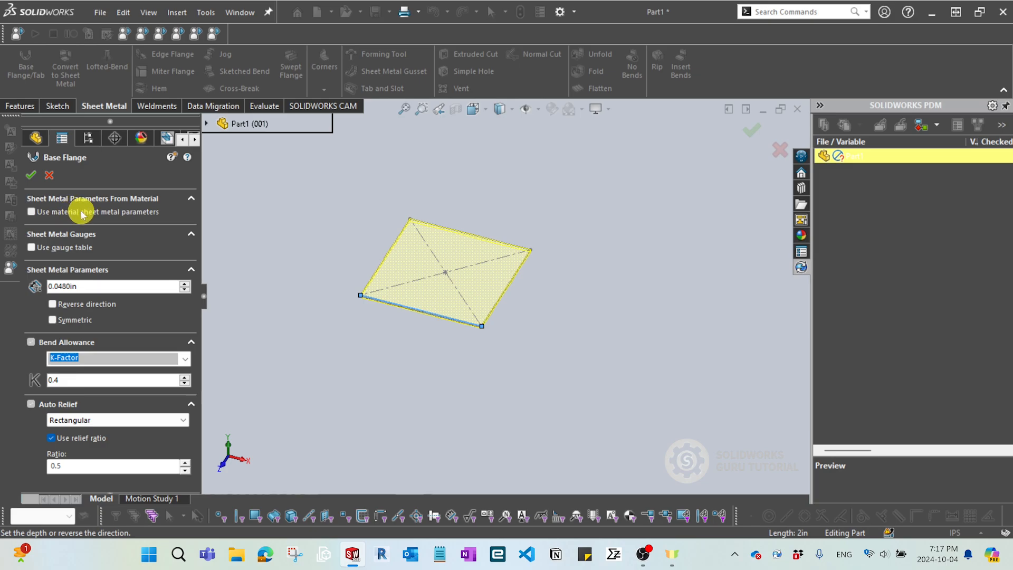
click(31, 211)
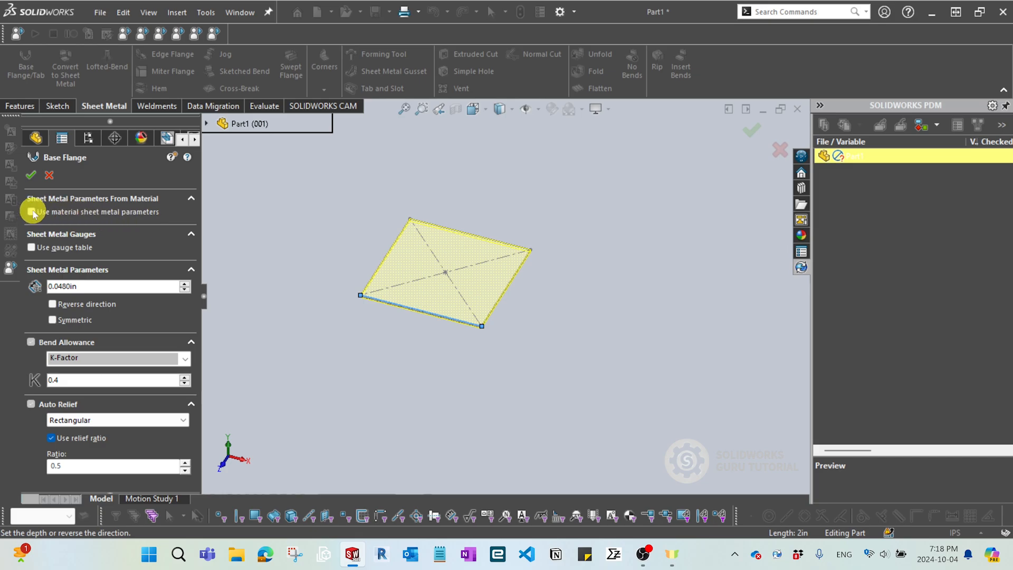
click(98, 289)
click(63, 251)
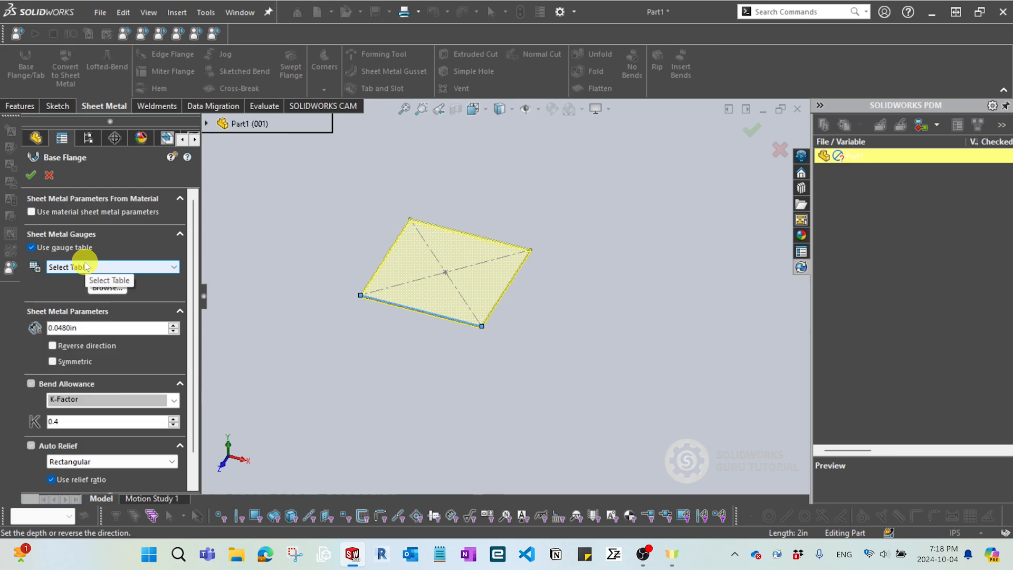
click(31, 247)
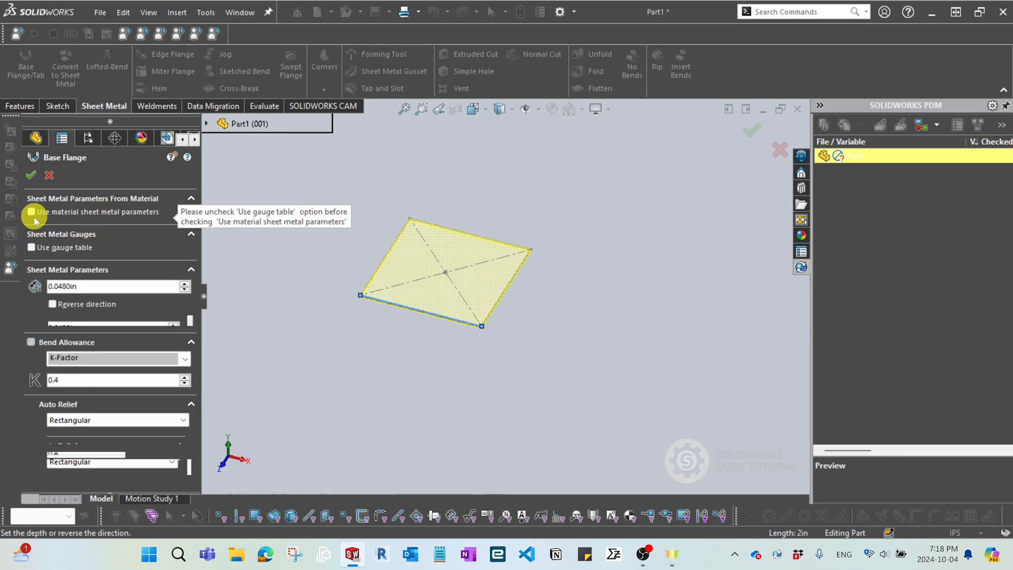
- Set the base flange's sheet metal thickness to 0.048 in
click(98, 286)
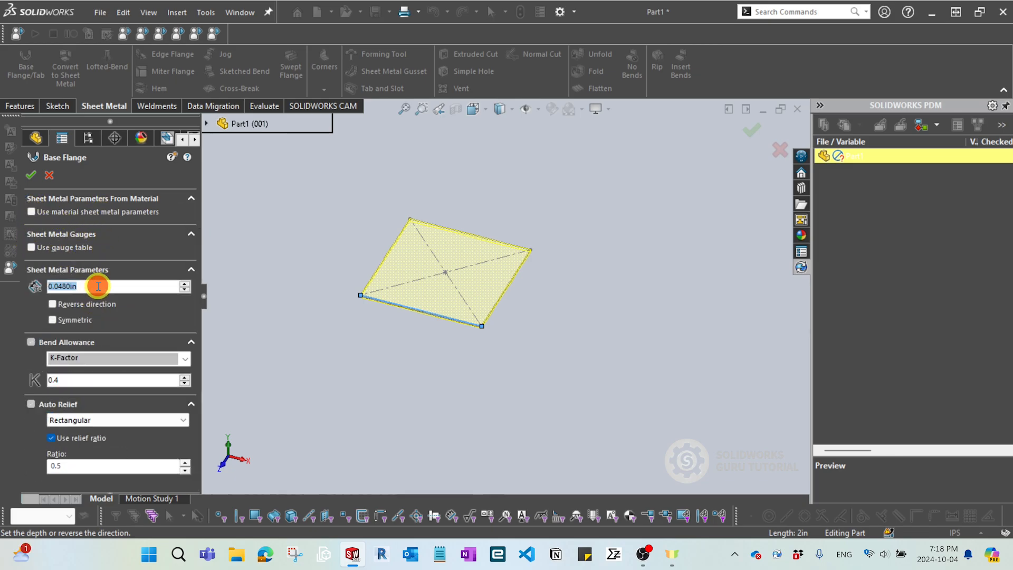
text(0.48)
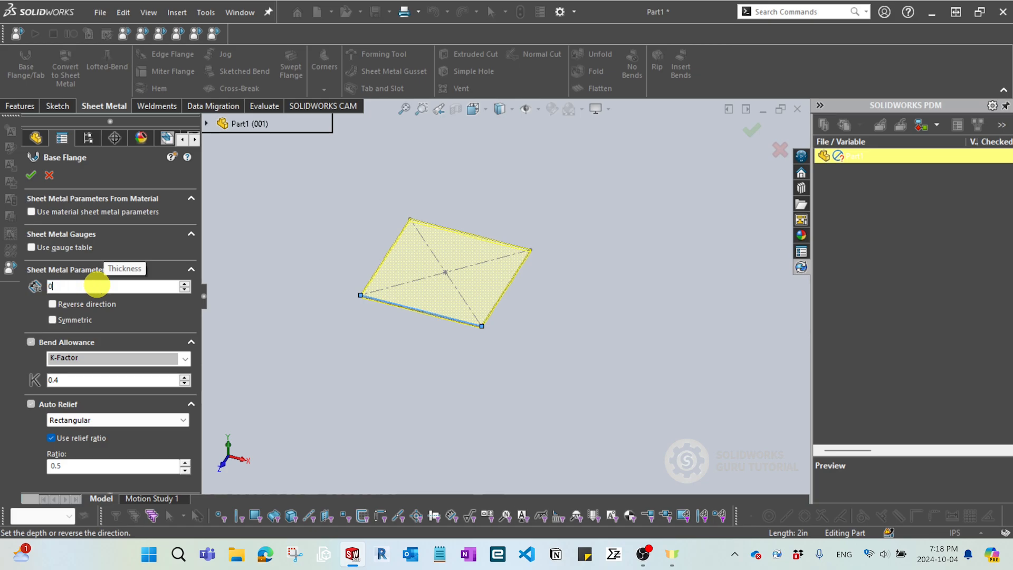
key(BackSpace)
key(BackSpace)
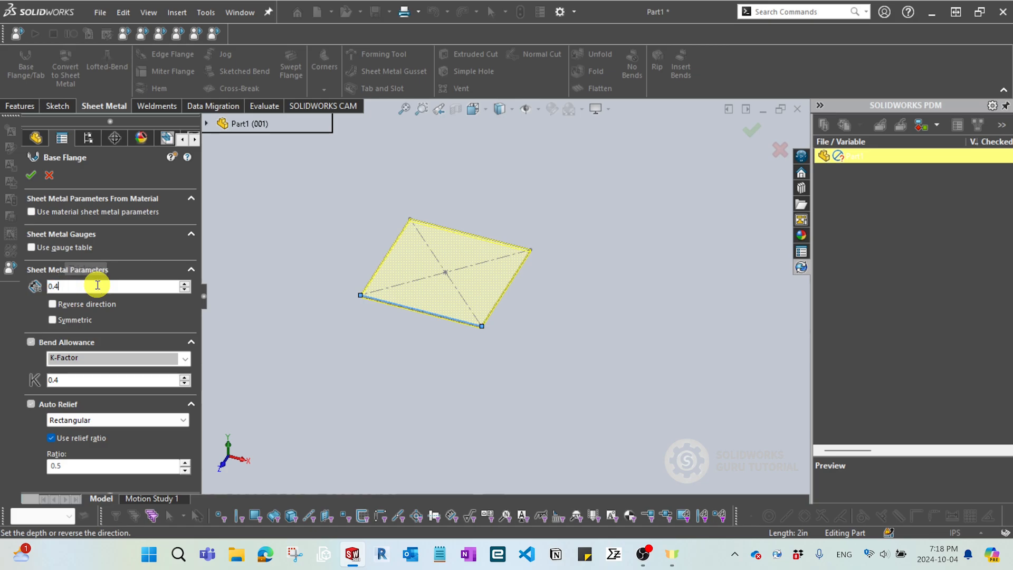
text(048)
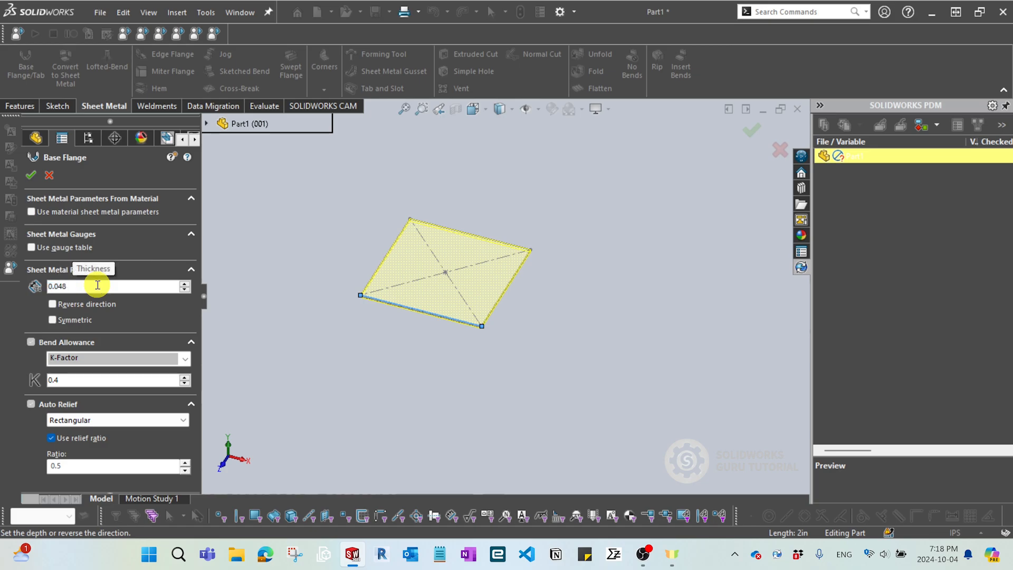
- Set the base flange's sheet metal thickness to 0.050 in
key(BackSpace)
key(BackSpace)
text(50)
- Turn on the gauge table for the base flange and choose OXYGEN8-GALV.XLSX
click(78, 249)
click(97, 268)
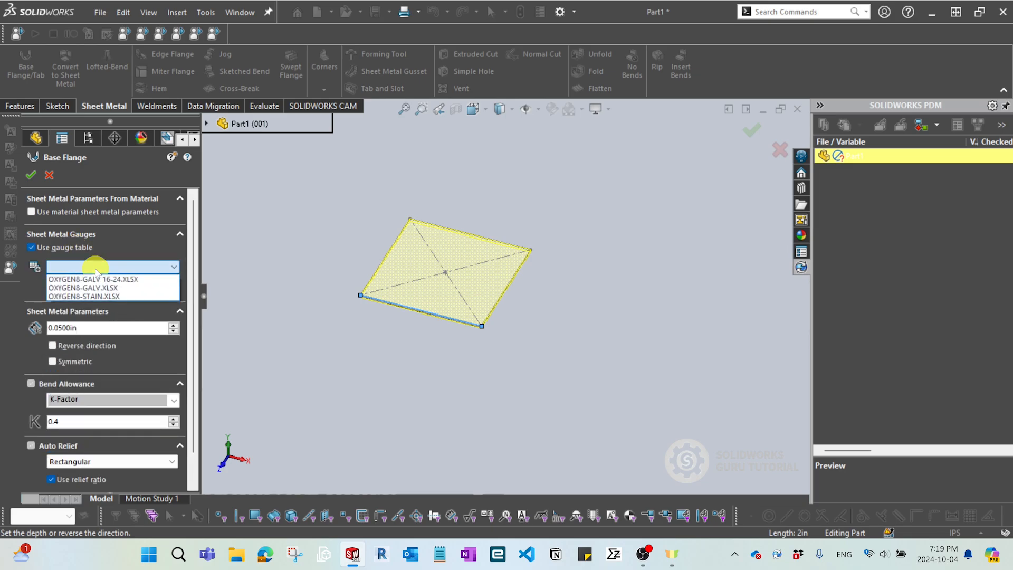
click(96, 269)
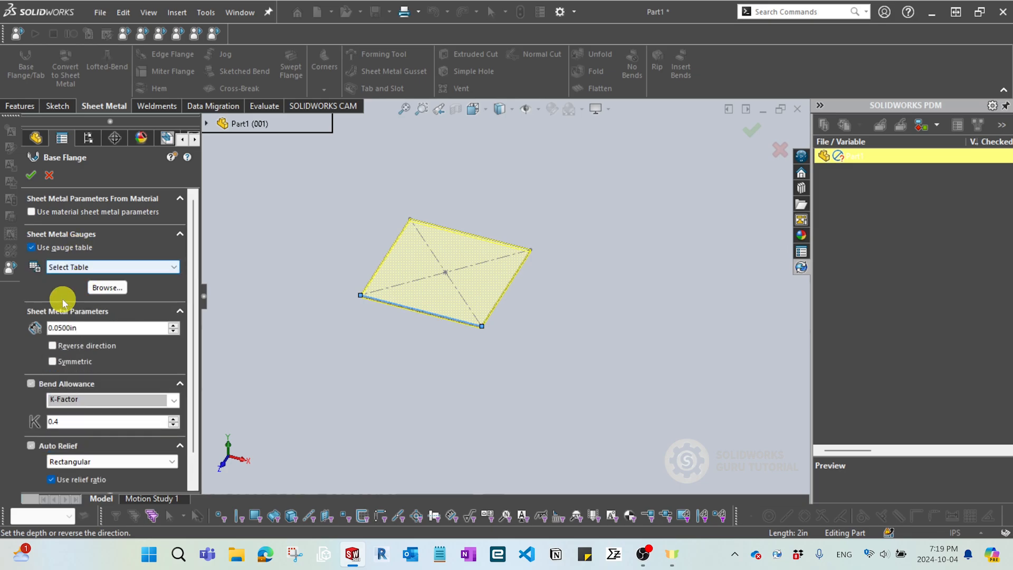
click(81, 267)
click(117, 288)
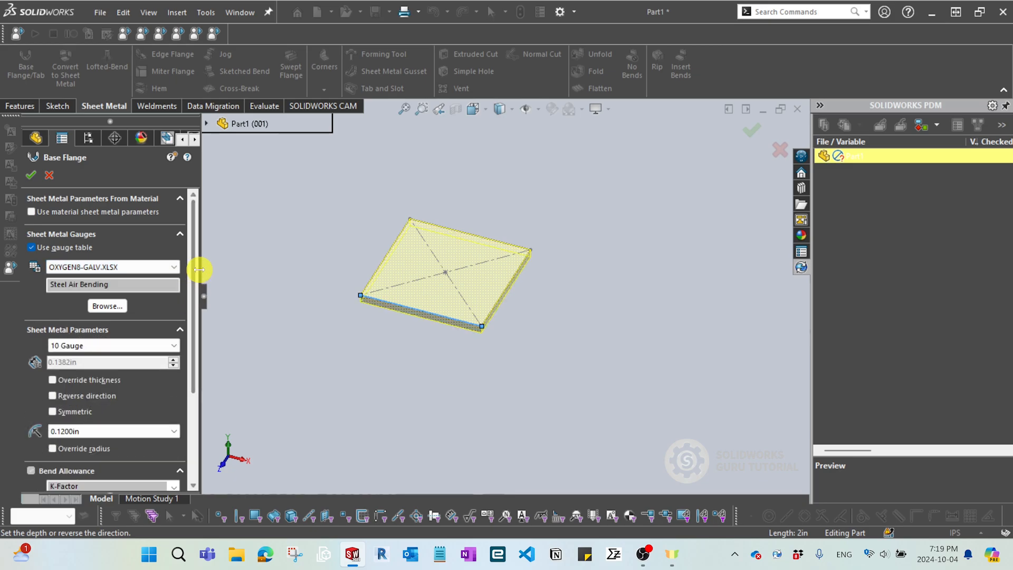
- Set the base flange to 22 Gauge and look closely at the thin edge in the preview
drag(195, 273, 203, 316)
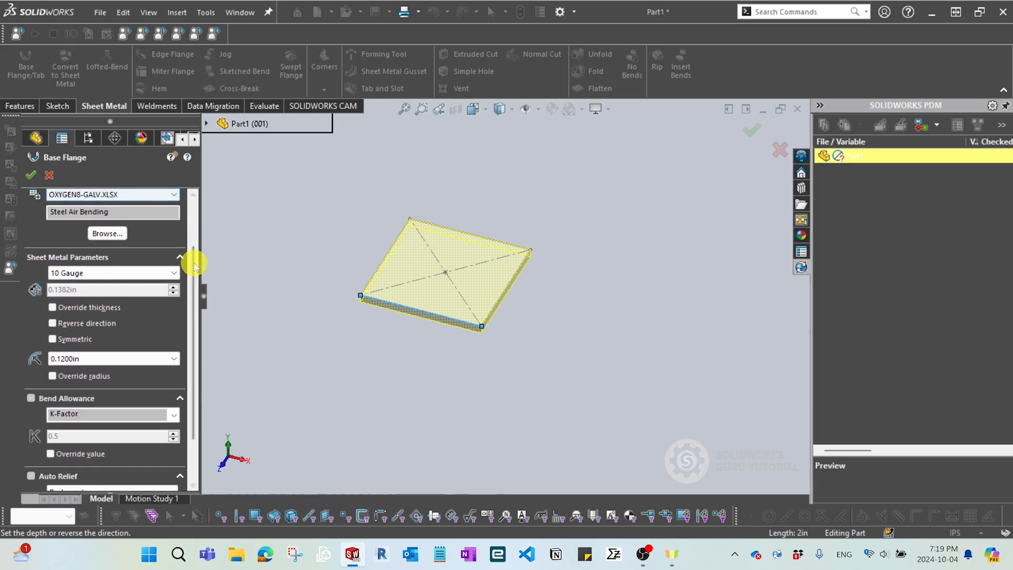
drag(197, 271, 199, 287)
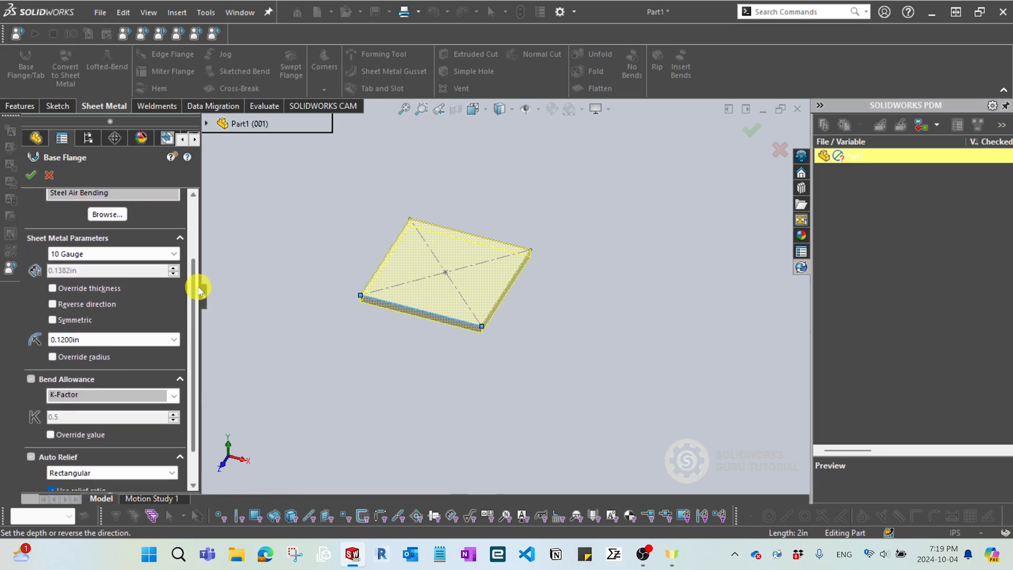
click(87, 260)
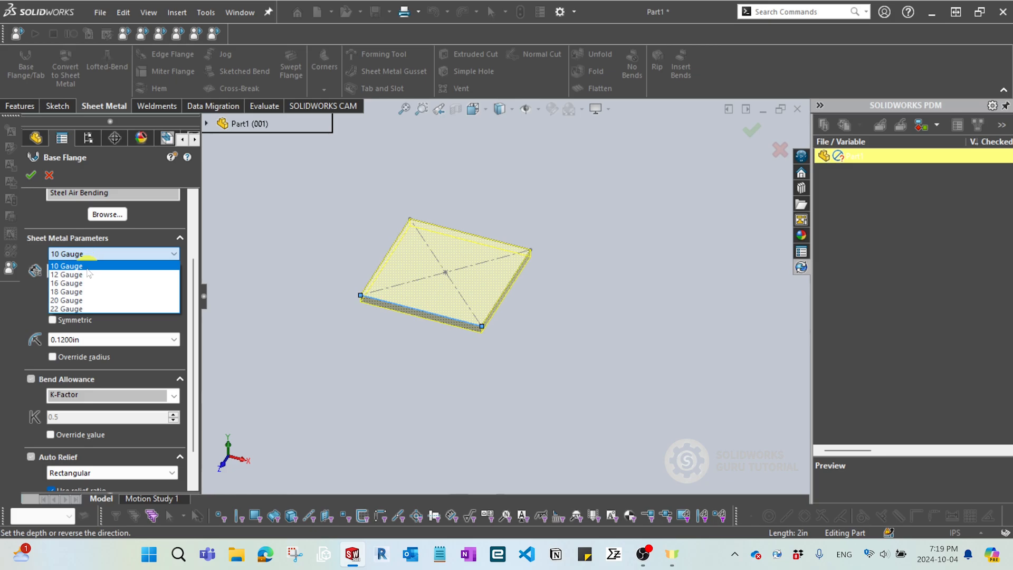
click(79, 310)
middle_drag(437, 387, 459, 319)
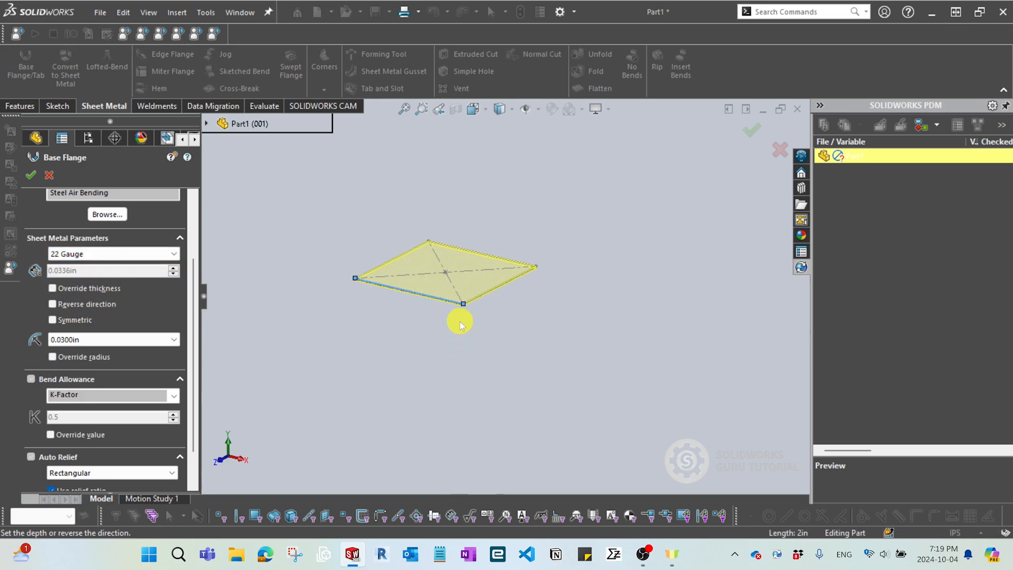
scroll(459, 318, down, 6)
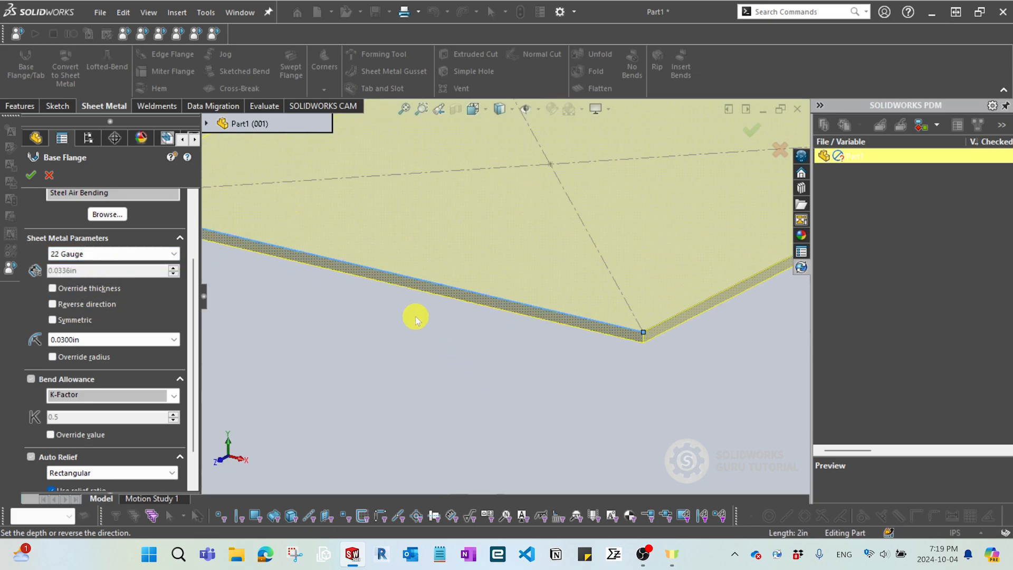
- Change the base flange to 10 Gauge and compare the preview's edge thickness
click(174, 255)
click(79, 267)
scroll(540, 330, up, 5)
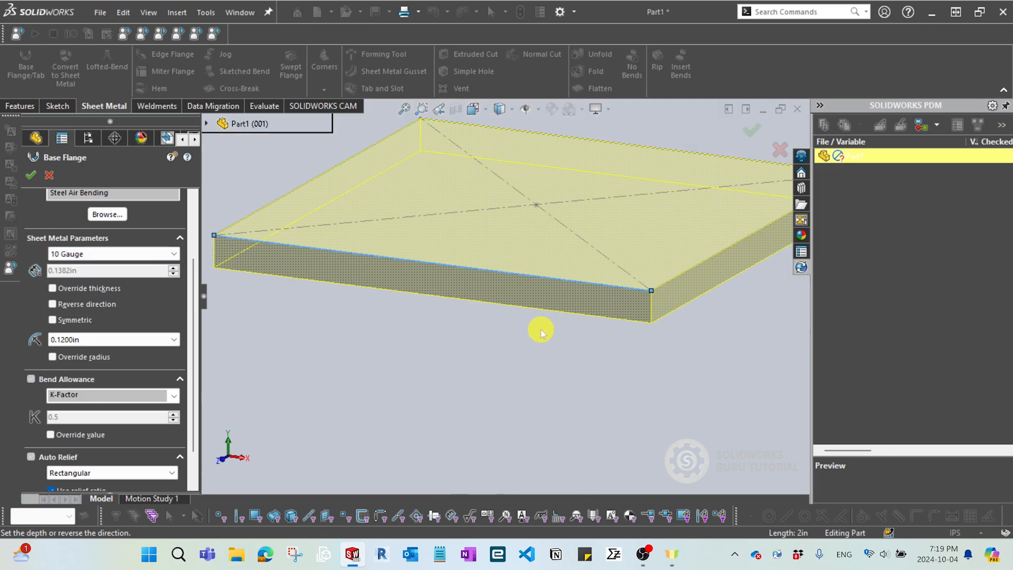
scroll(535, 280, down, 3)
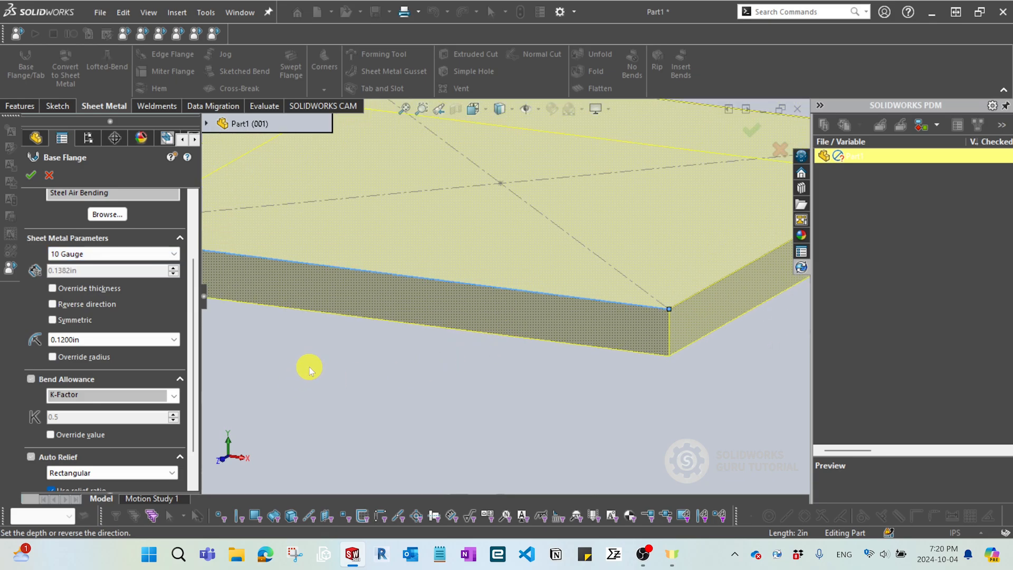
- Set the base flange's sheet metal gauge back to 22 Gauge
click(149, 257)
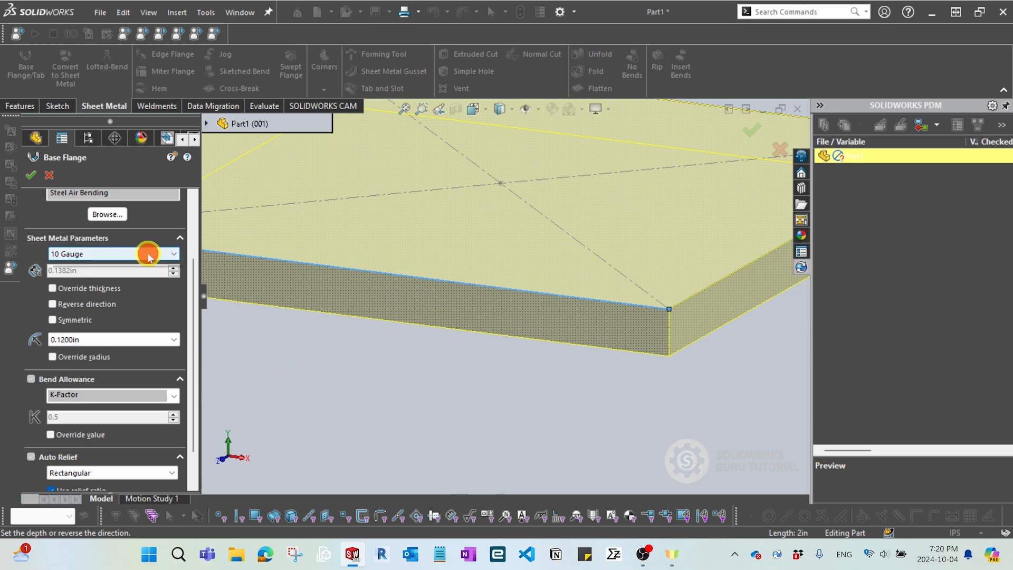
click(106, 303)
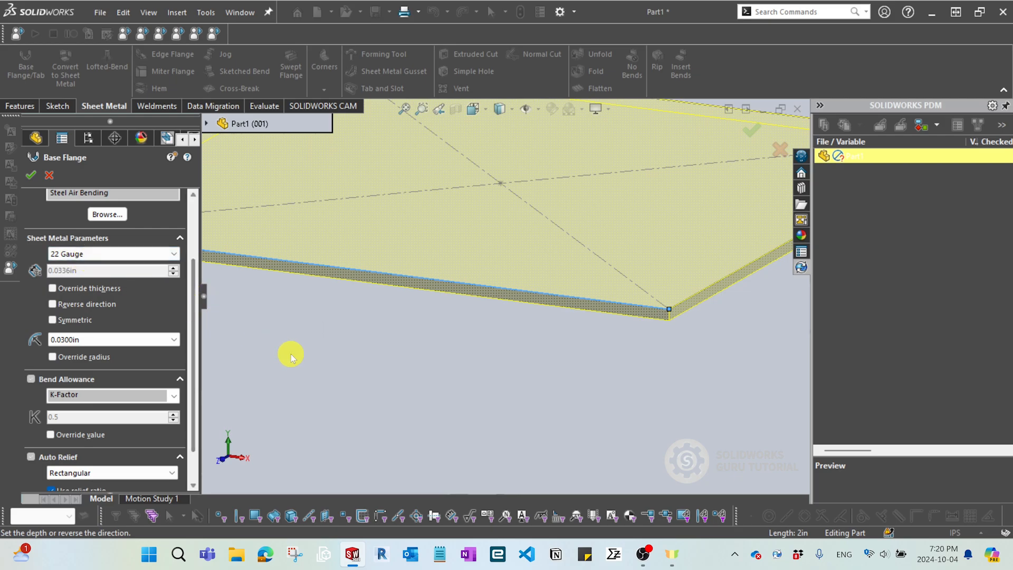
key(f)
- Set the base flange to 18 Gauge and examine the preview
click(128, 254)
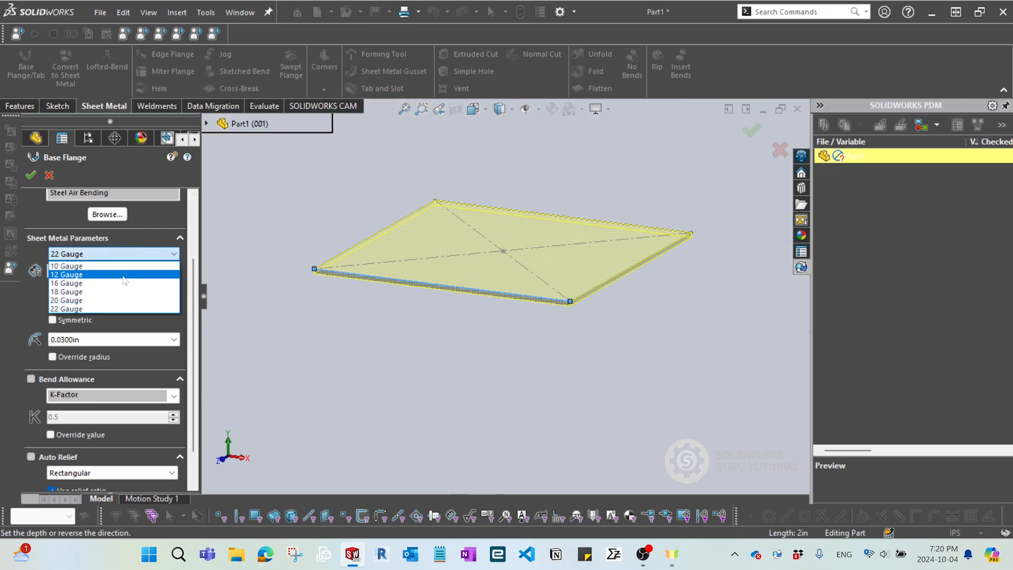
click(158, 294)
middle_drag(401, 361, 471, 332)
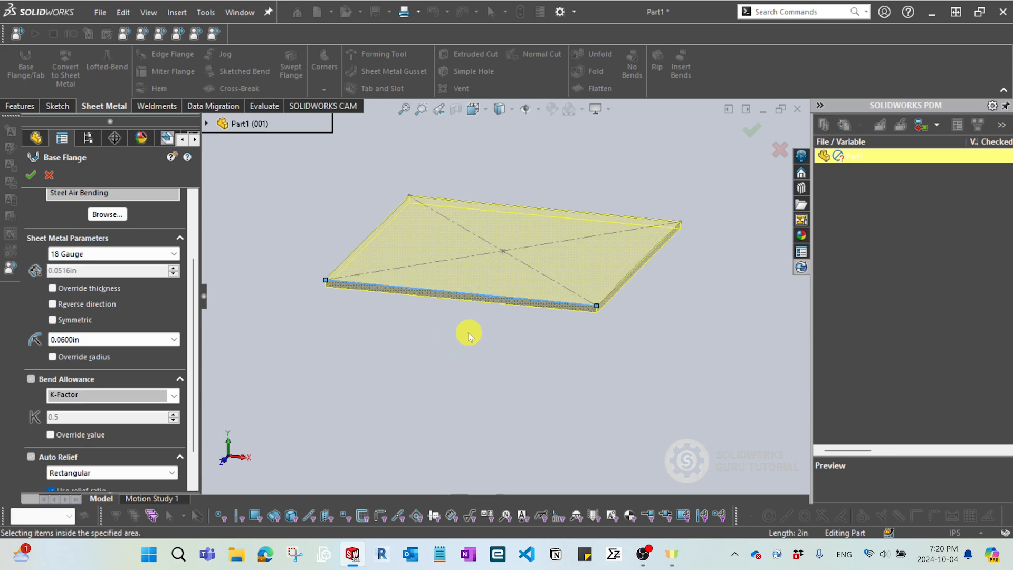
middle_drag(563, 331, 547, 344)
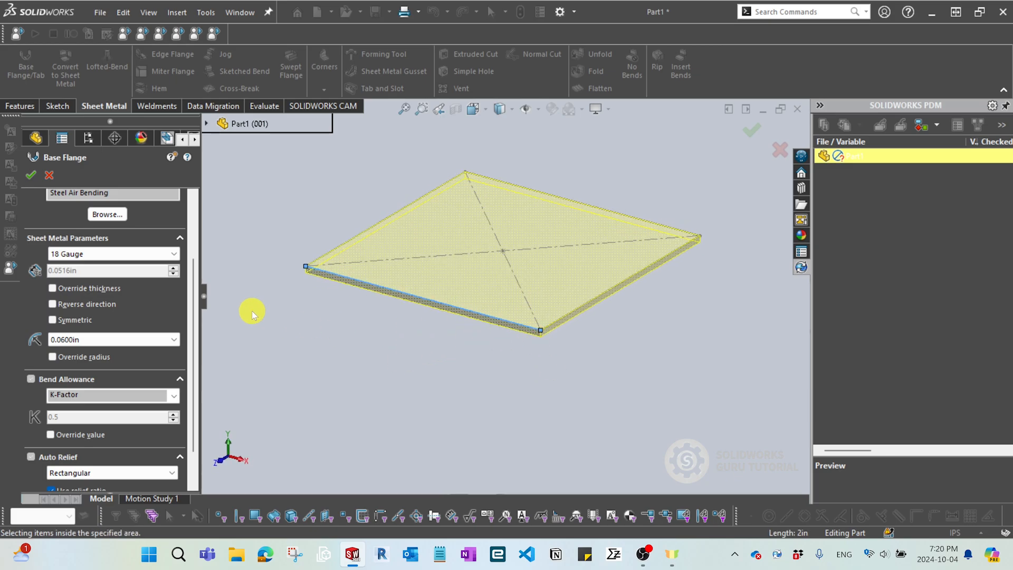
- Review the 18 Gauge flange's bend radius, bend allowance and auto relief settings, and cancel the base flange
scroll(195, 295, down, 3)
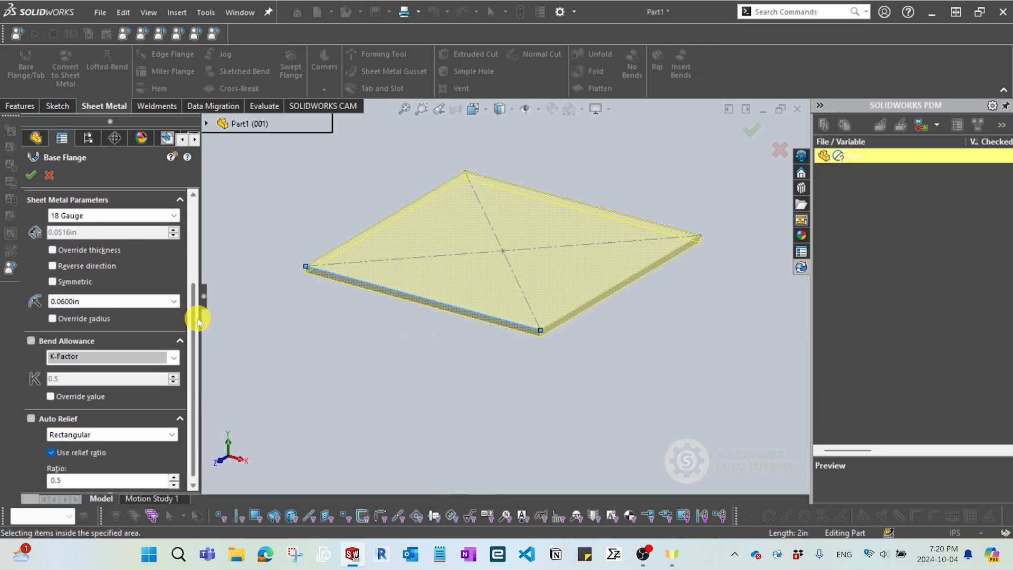
drag(199, 342, 201, 299)
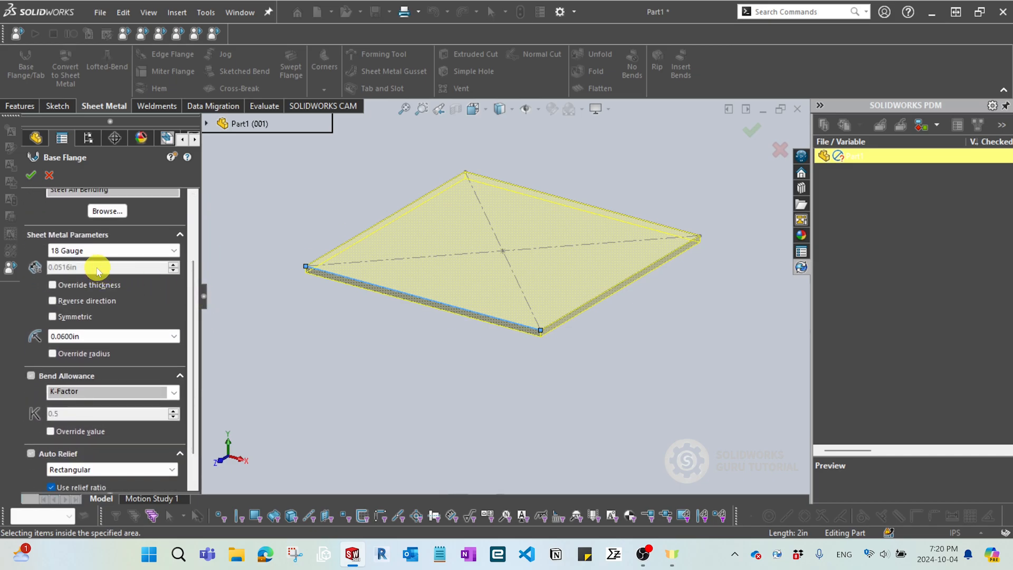
scroll(193, 319, down, 2)
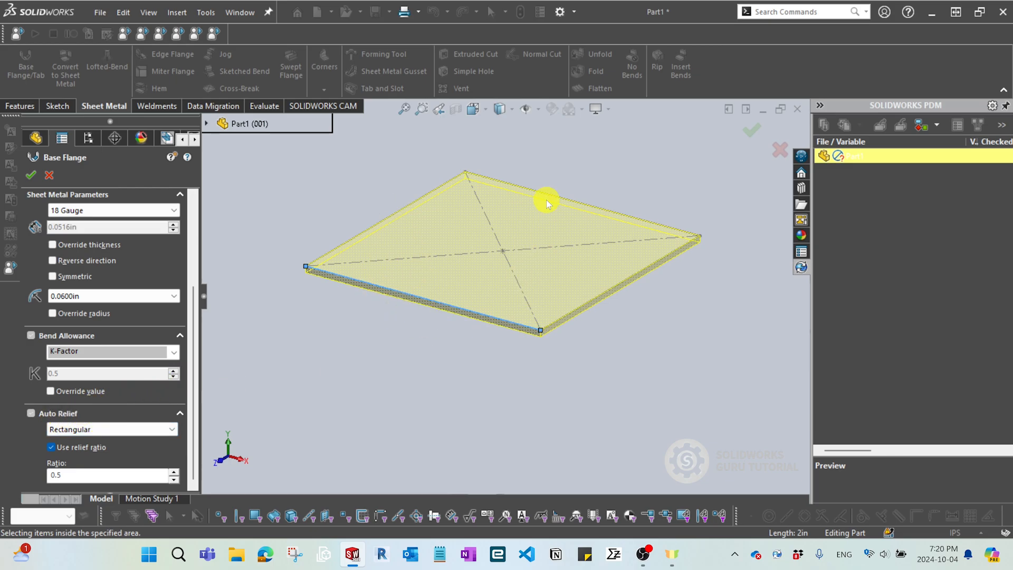
middle_drag(510, 346, 521, 327)
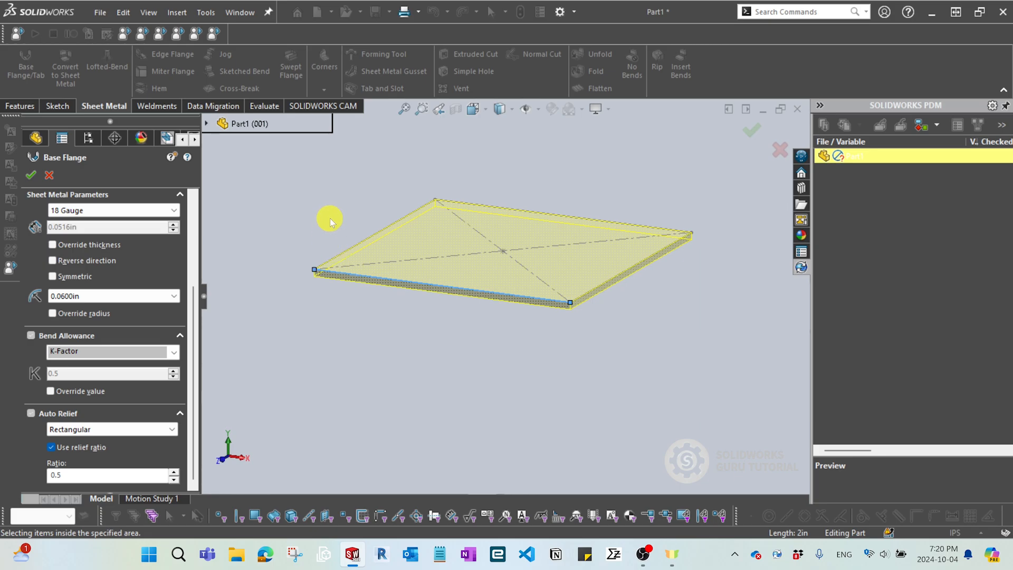
middle_drag(351, 377, 395, 373)
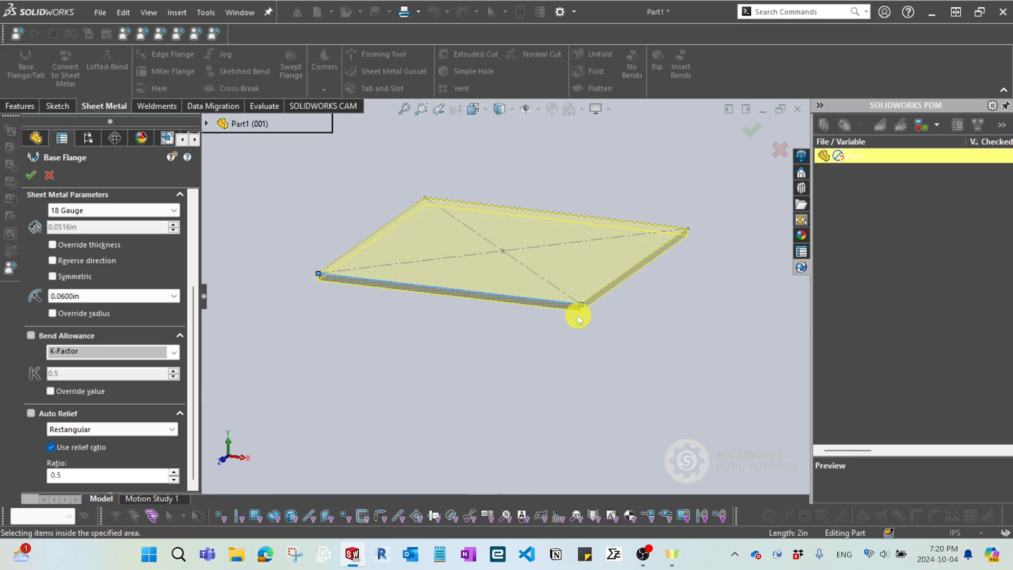
middle_drag(581, 329, 556, 350)
key(Escape)
click(423, 401)
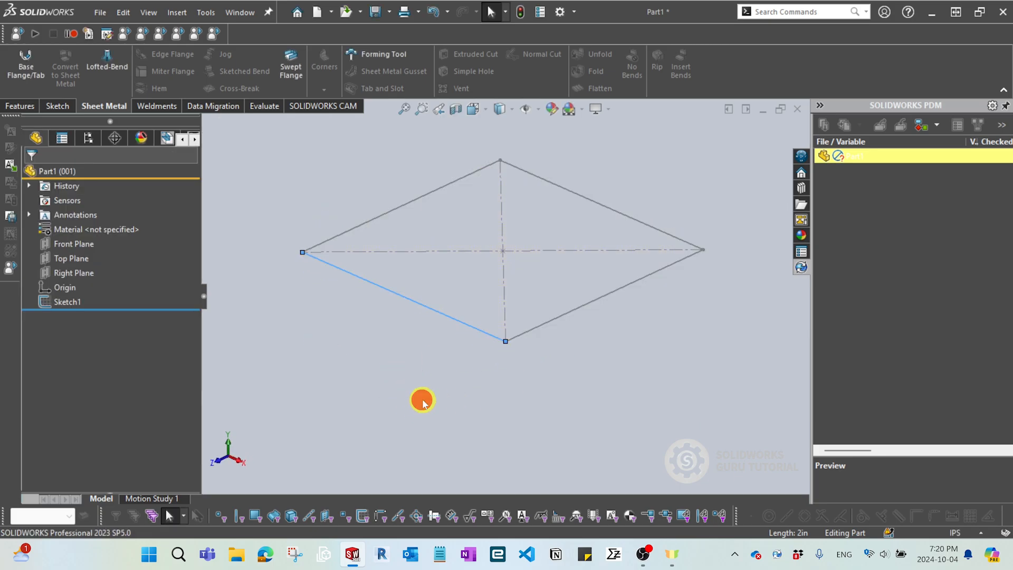
- Create a sheet metal base flange from the square sketch on the Top Plane and inspect the plate
click(67, 299)
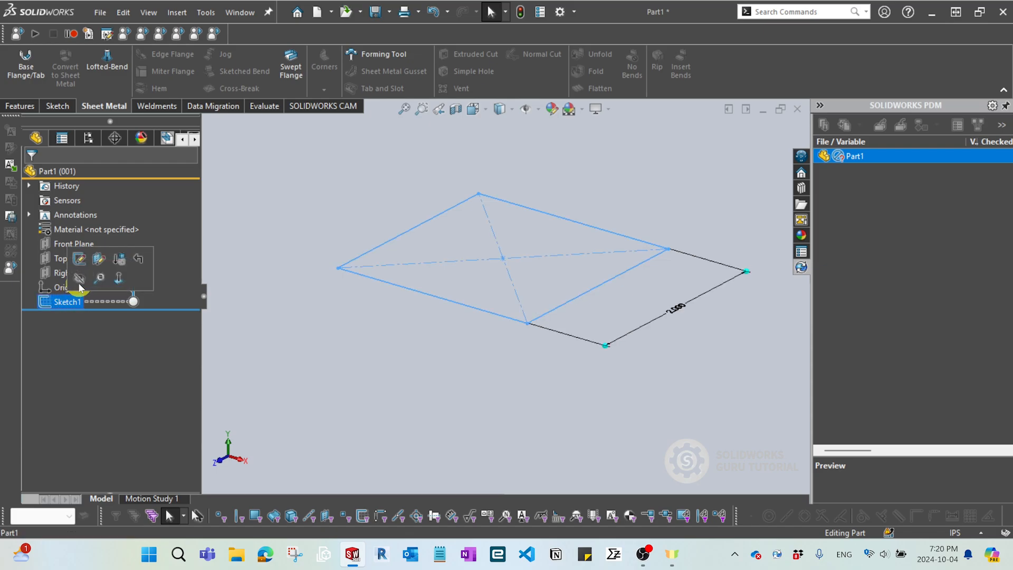
click(287, 363)
click(67, 300)
click(24, 59)
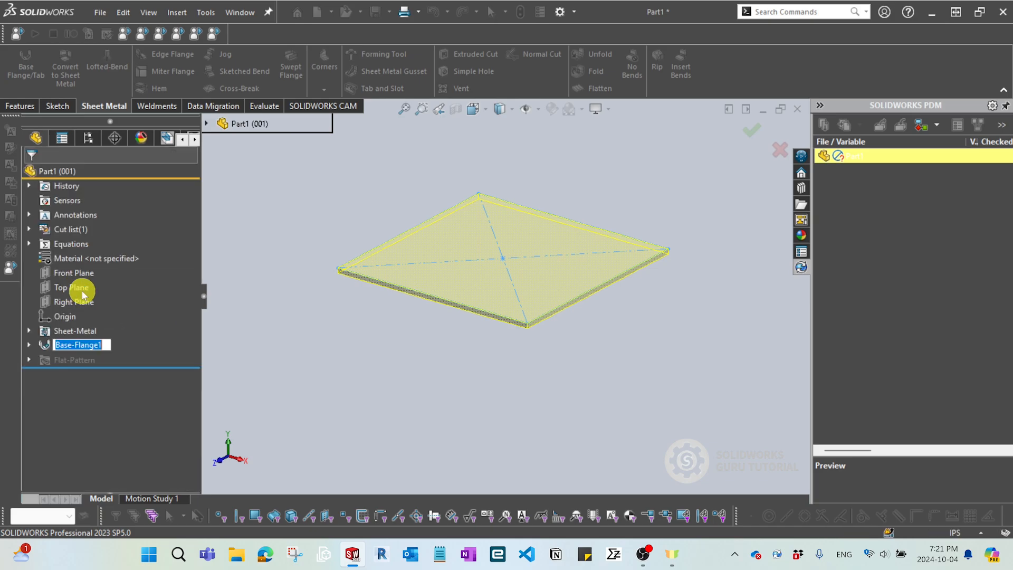
click(362, 393)
scroll(429, 357, up, 1)
middle_drag(401, 393, 450, 249)
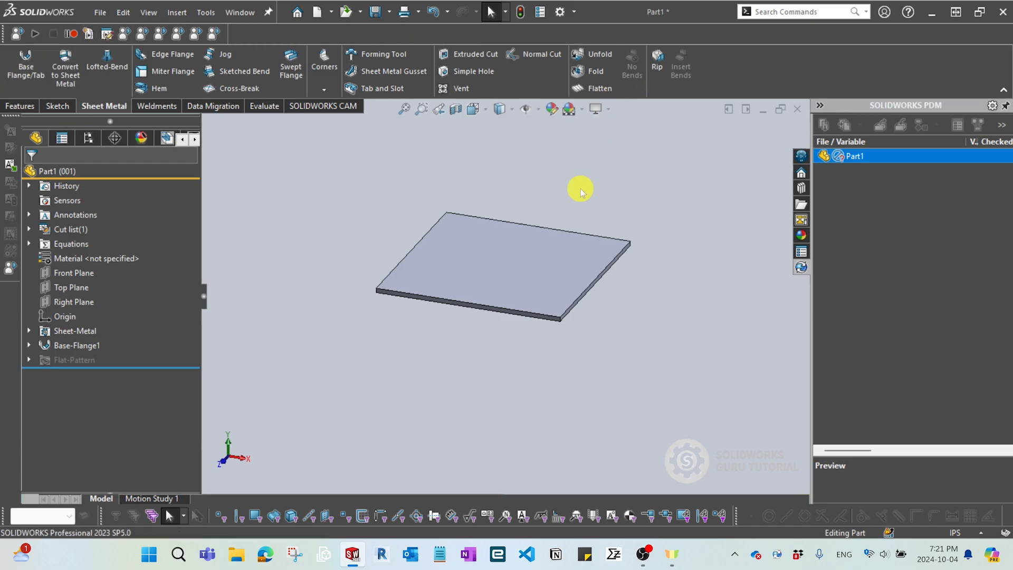
middle_drag(580, 191, 563, 191)
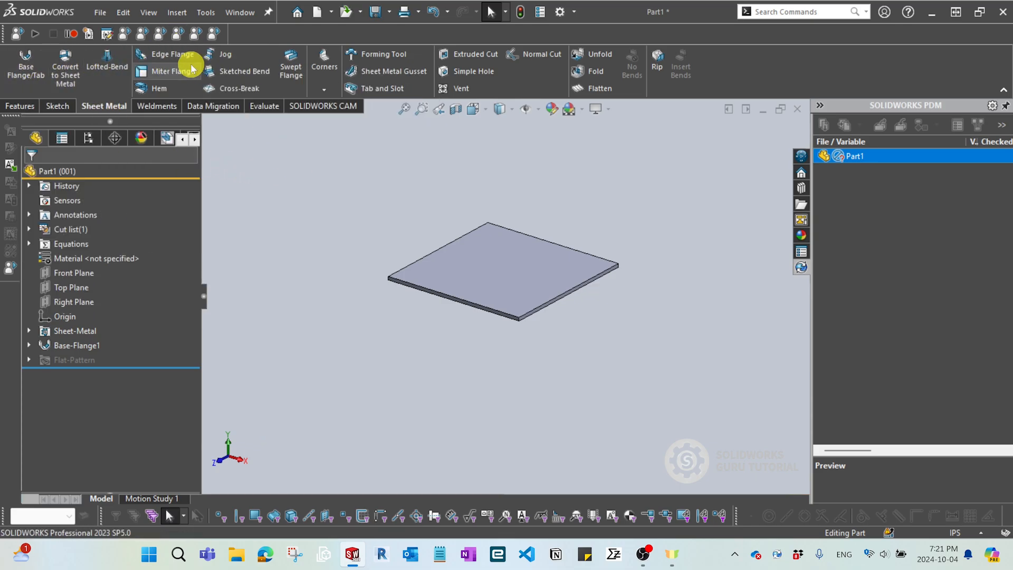
mouse_move(393, 228)
middle_down()
mouse_move(372, 221)
mouse_move(387, 232)
middle_up()
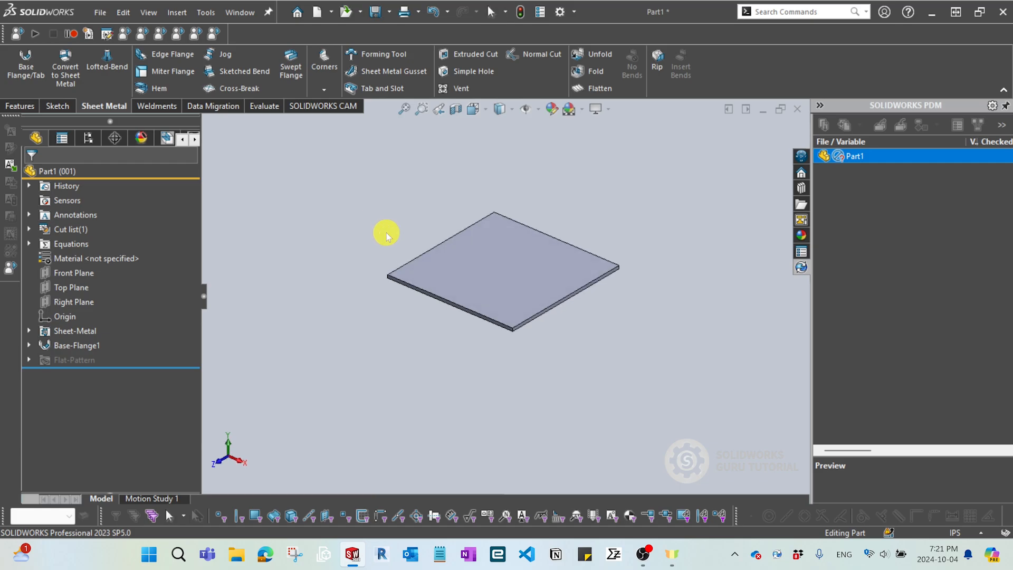
- Remove the base flange and its square sketch from the part
click(80, 346)
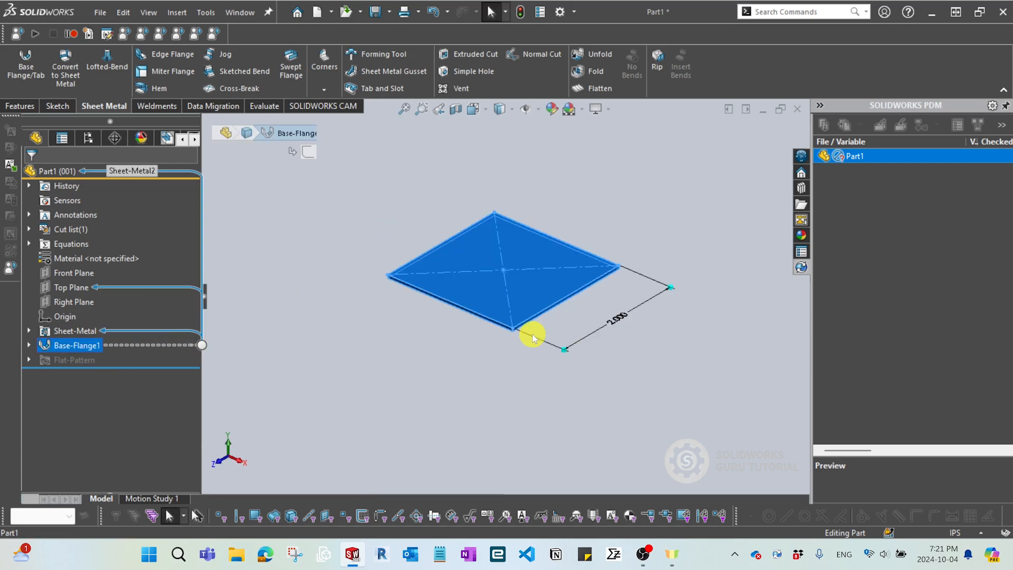
key(ctrl+z)
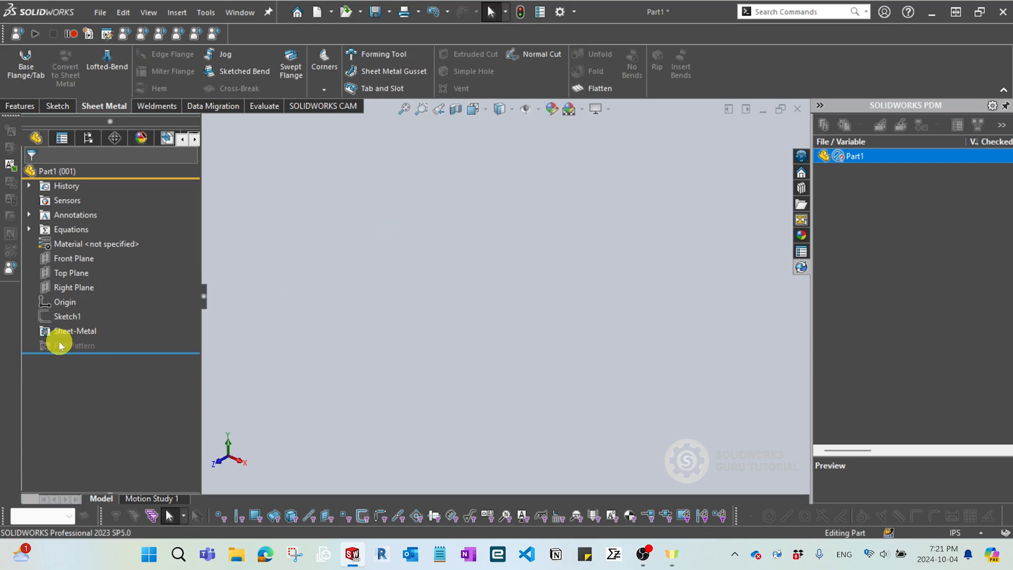
click(82, 315)
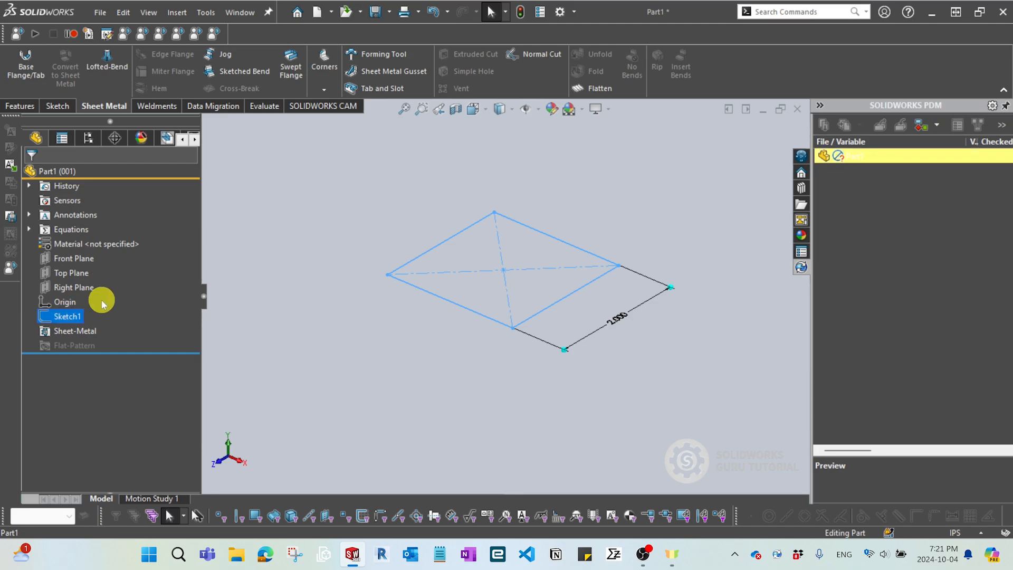
right_click(84, 315)
click(384, 417)
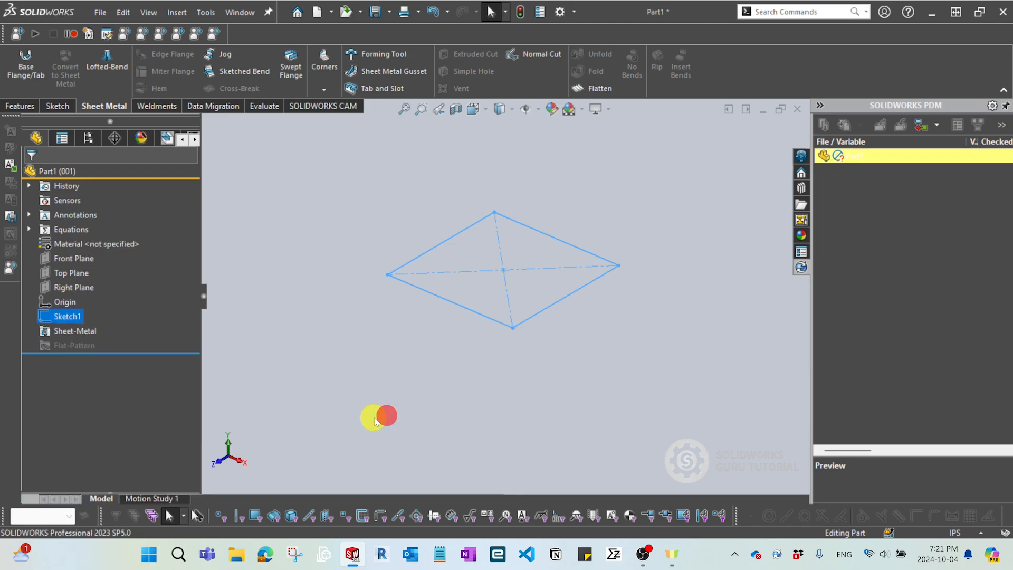
click(75, 317)
click(363, 358)
key(ctrl+z)
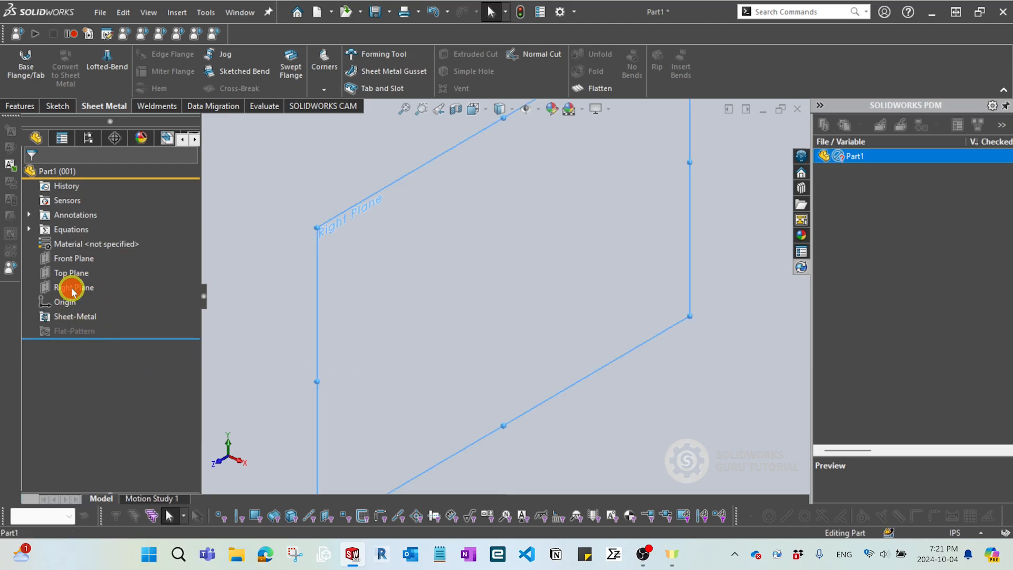
- Sketch an open U-shaped profile of three lines on the Right Plane, with its lower corner on the origin
click(74, 287)
click(84, 274)
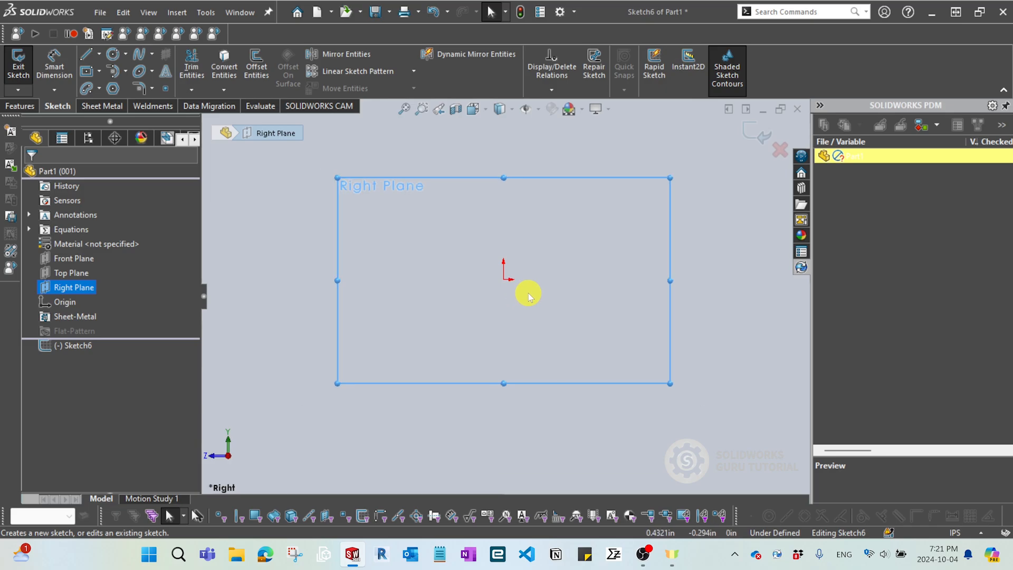
key(l)
click(416, 222)
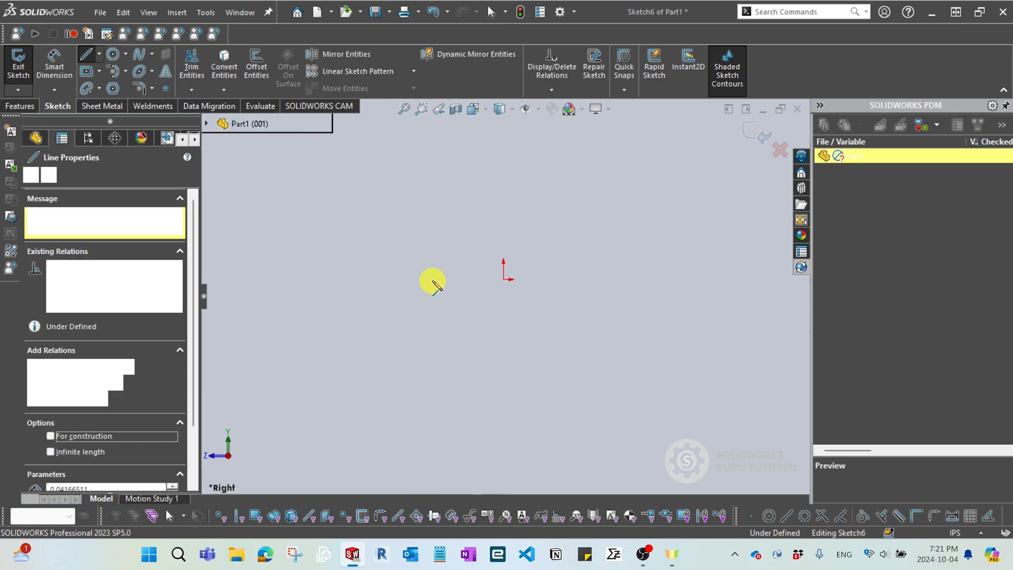
click(416, 279)
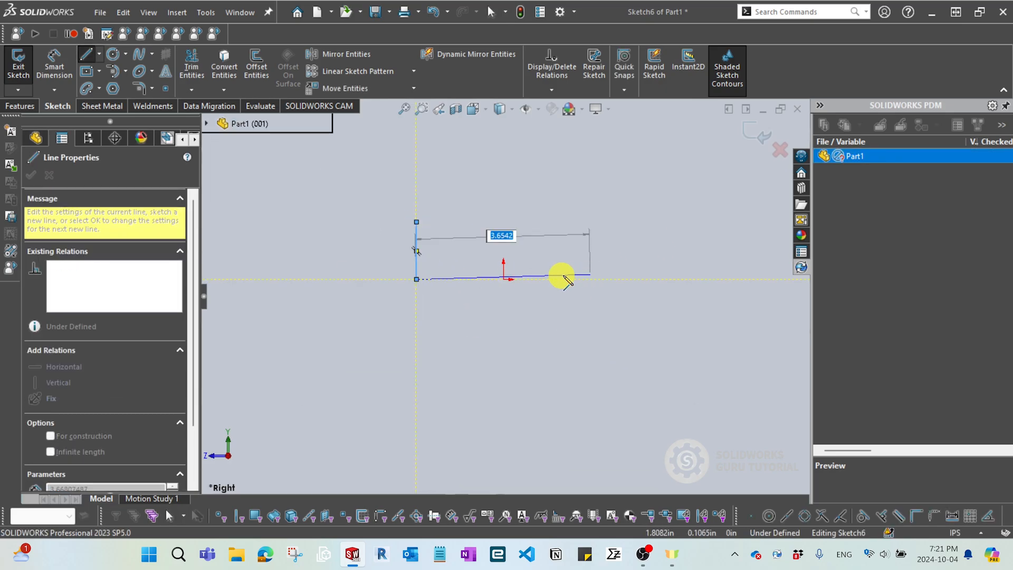
click(504, 279)
double_click(504, 222)
scroll(504, 255, down, 2)
- Add an Equal relation between the two vertical lines of the U-shaped profile
key(d)
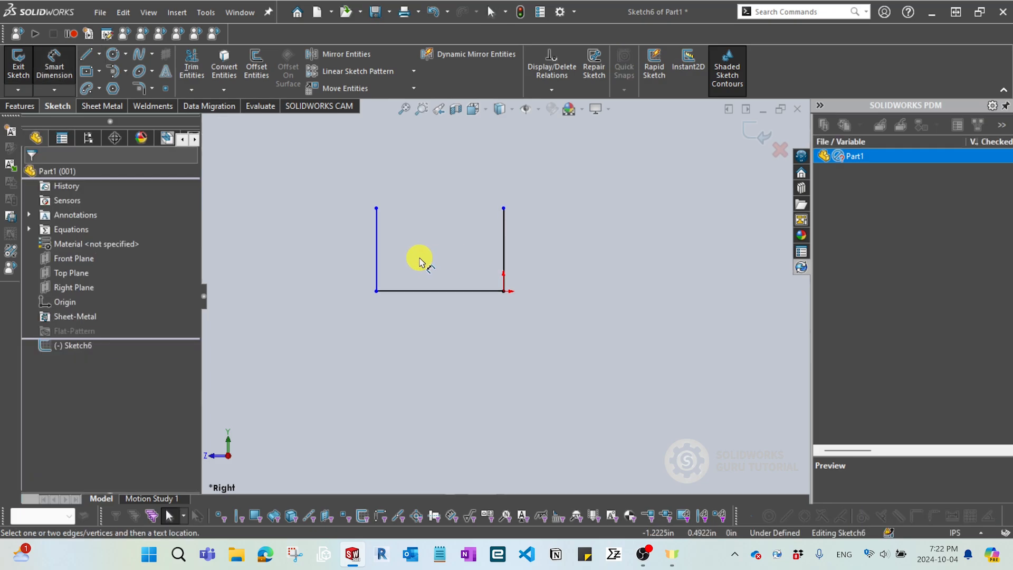
key(Escape)
drag(556, 253, 276, 224)
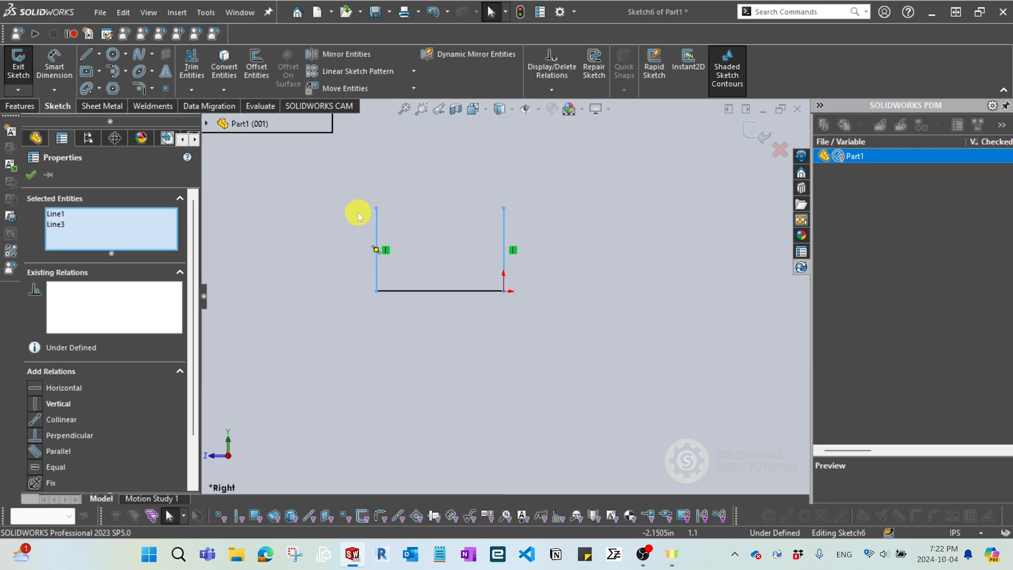
click(75, 463)
click(227, 414)
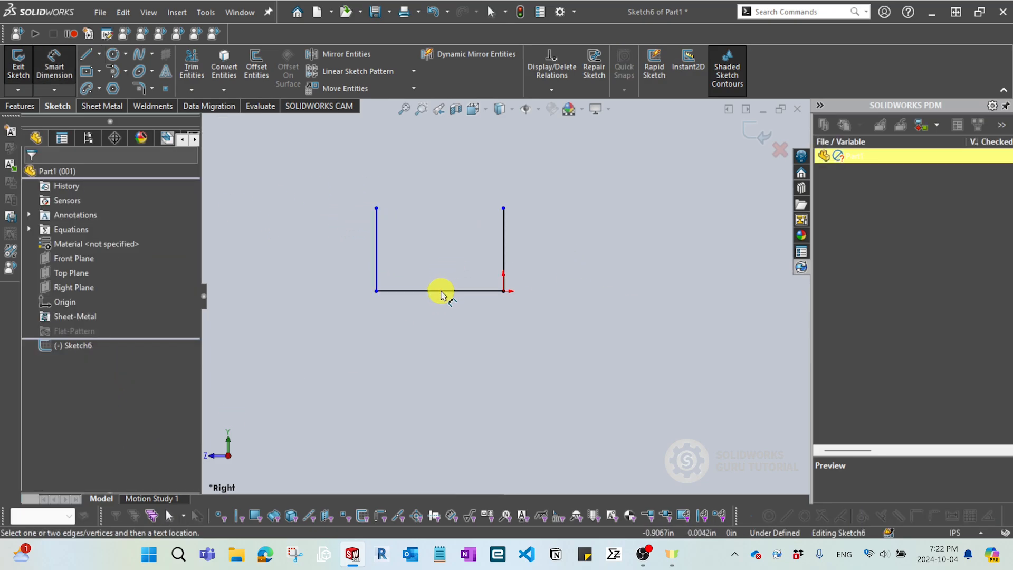
- Detach the profile's lower corner from the origin and move it inward along the bottom line
scroll(481, 304, down, 2)
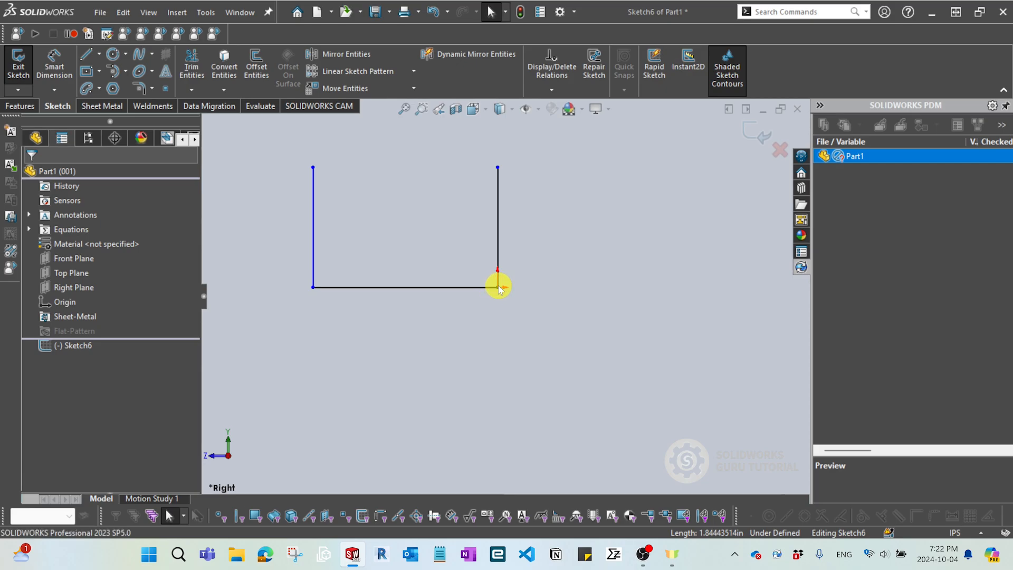
click(497, 287)
click(491, 287)
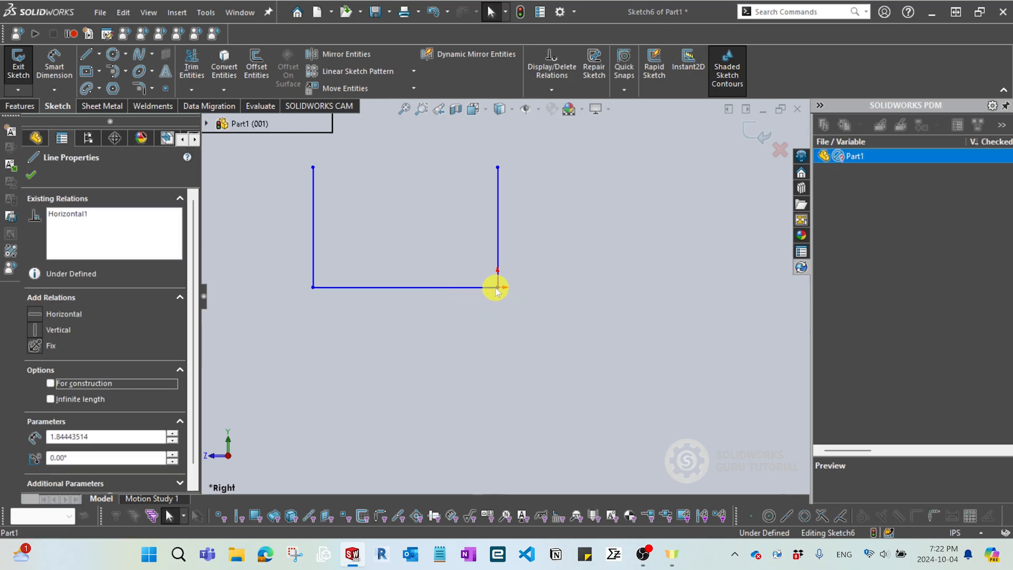
drag(496, 287, 460, 287)
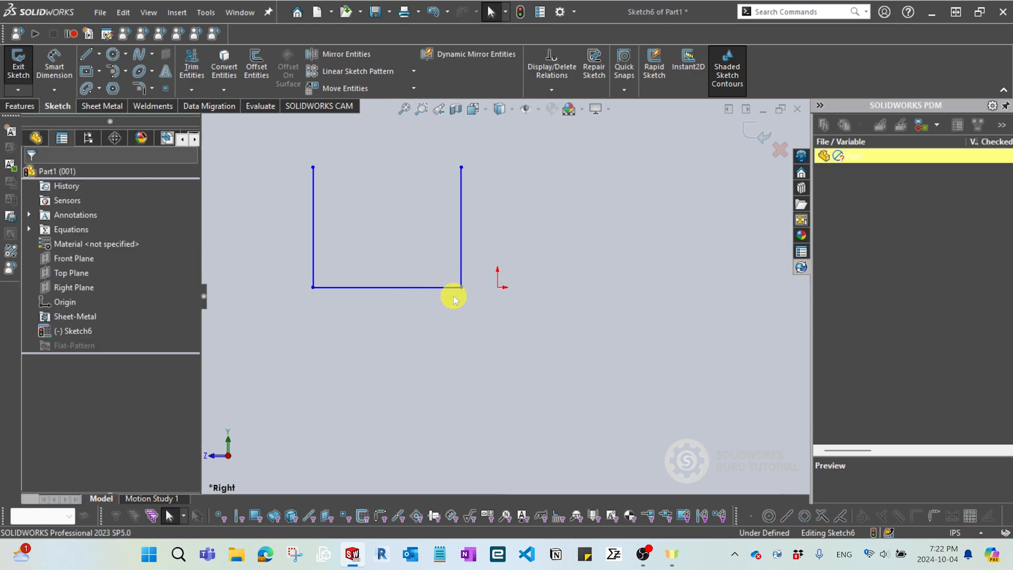
- Centre the profile's bottom line on the origin with a Midpoint relation
click(454, 288)
ctrl+click(497, 287)
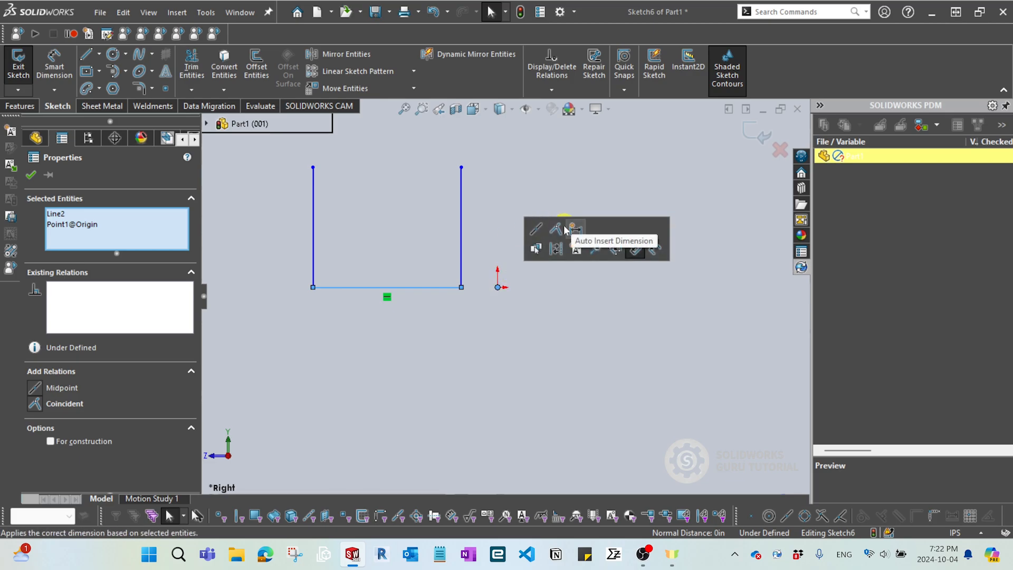
click(529, 252)
click(501, 340)
- Dimension the profile's bottom line to 4 in
scroll(501, 336, up, 1)
right_drag(502, 327, 491, 281)
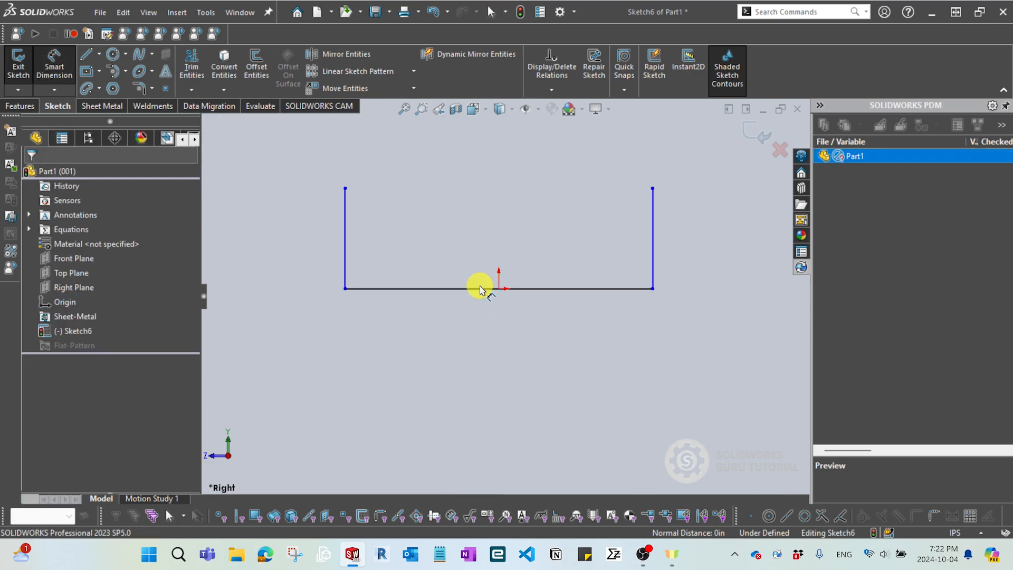
click(481, 288)
click(488, 333)
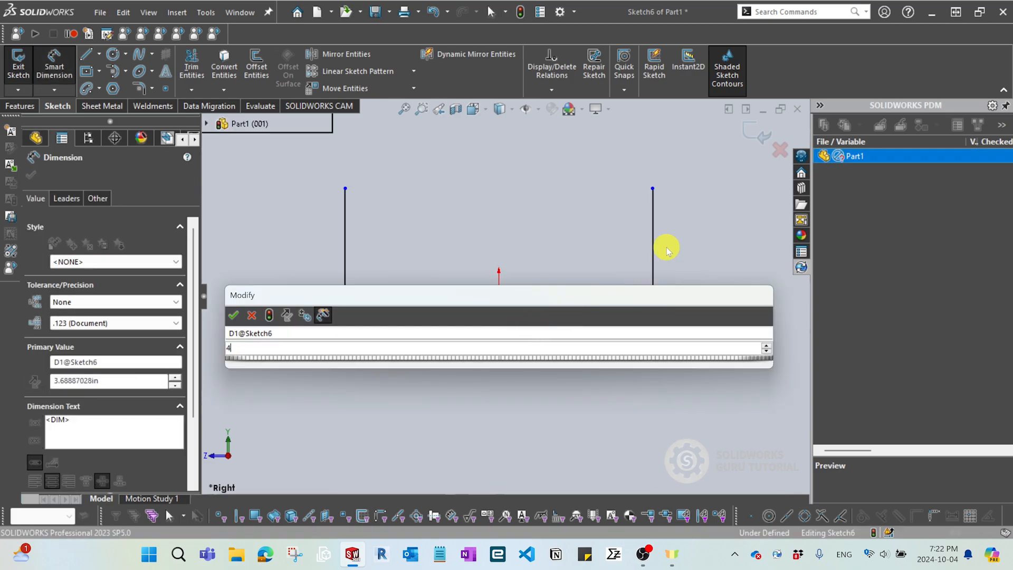
text(4)
key(Return)
- Dimension the vertical line nearest the Y-axis-side end of the profile to 1.5 in and exit the sketch
click(652, 246)
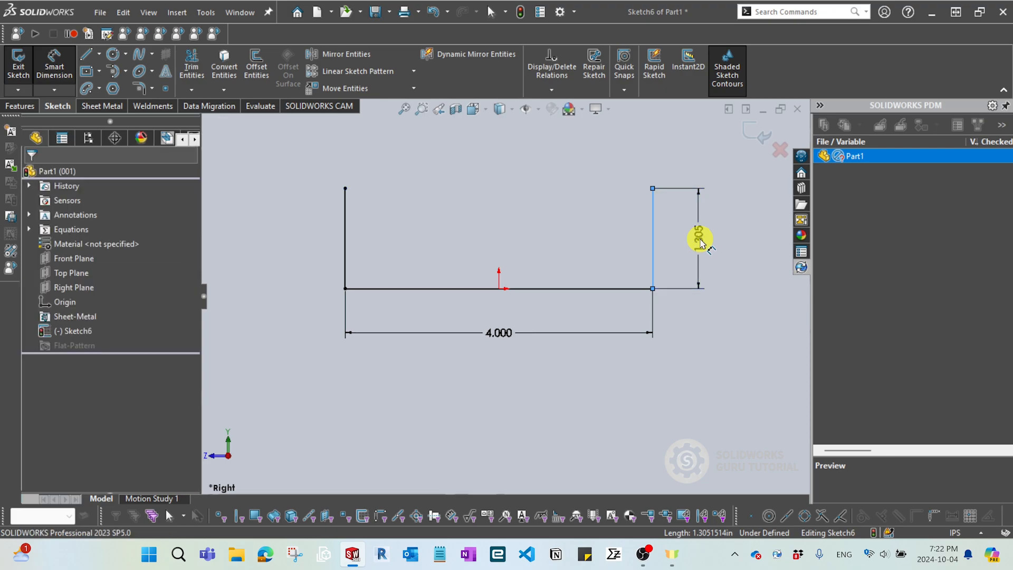
click(699, 237)
key(Return)
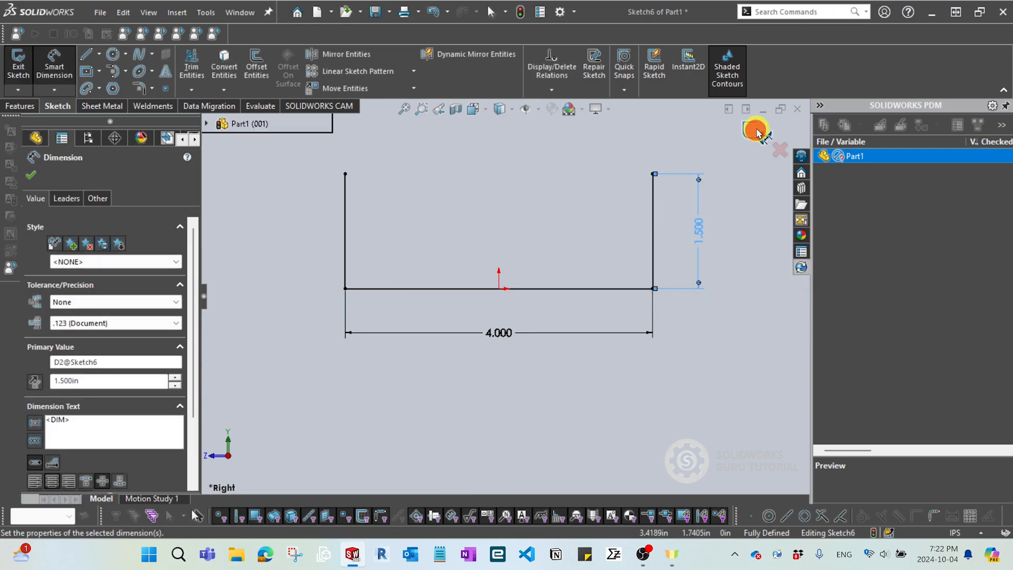
click(758, 129)
- Start a base flange from the U-shaped profile and inspect the rounded bend corners in the preview
click(25, 66)
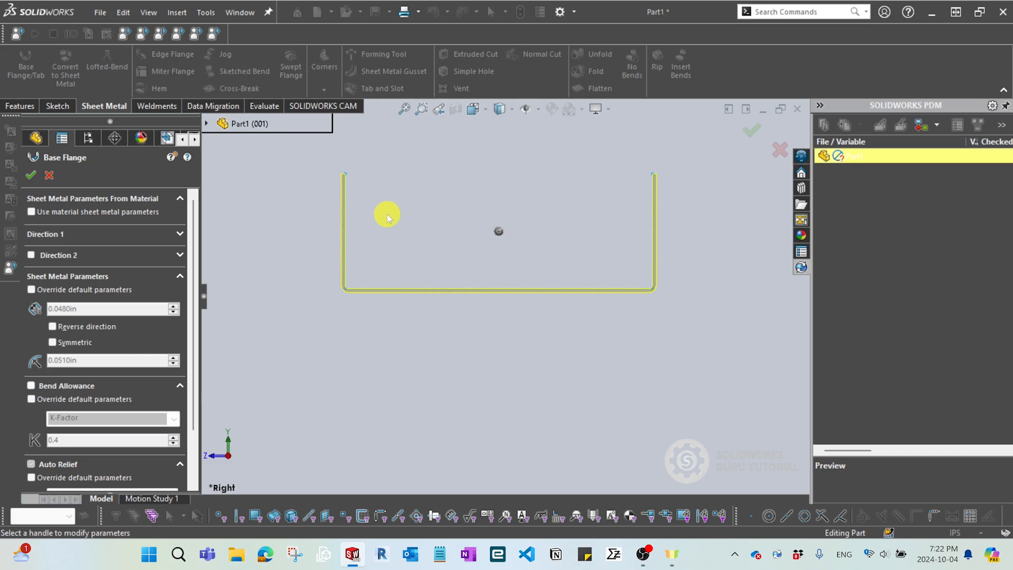
middle_drag(454, 285, 344, 295)
scroll(538, 306, down, 6)
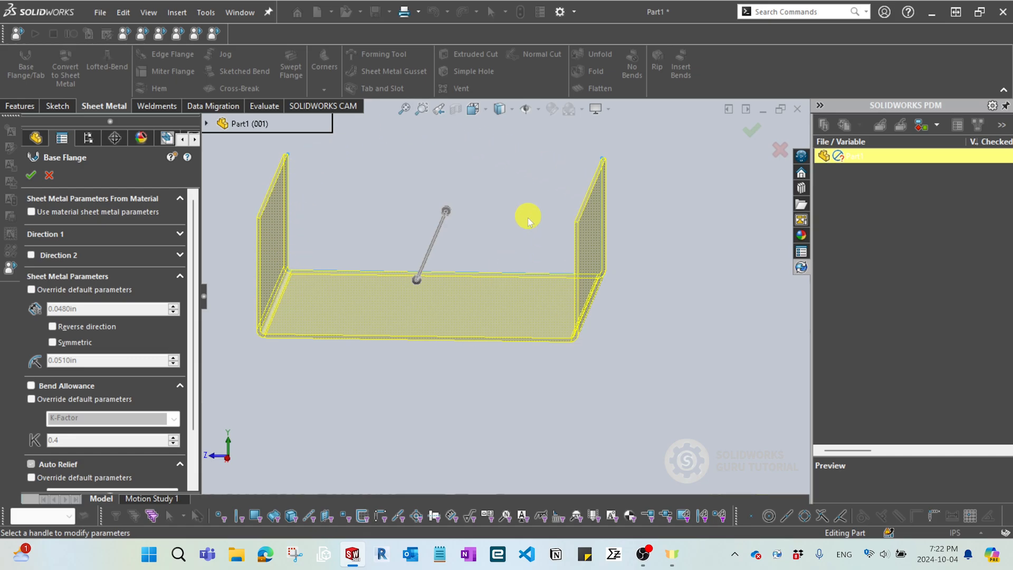
middle_drag(497, 271, 444, 279)
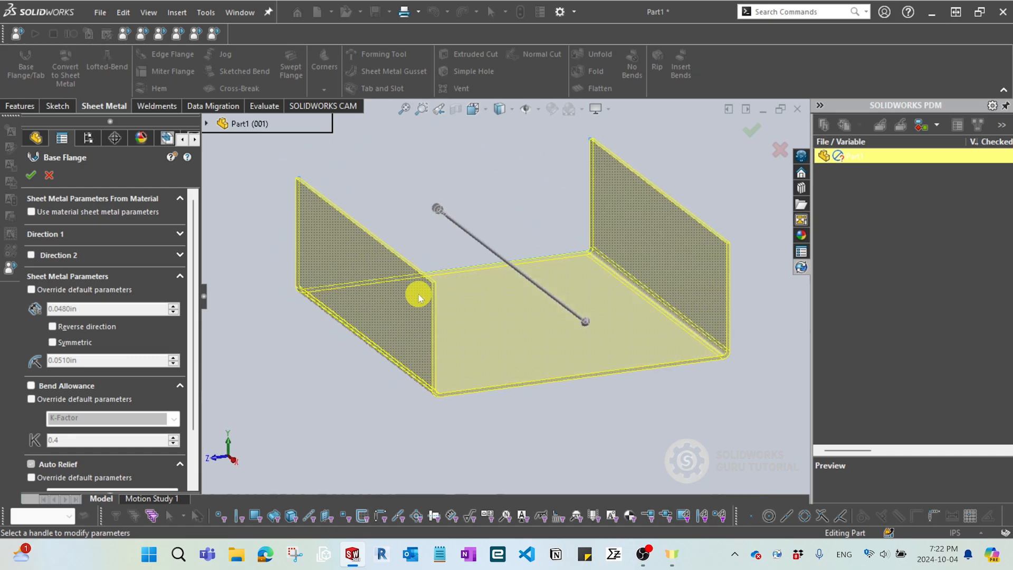
middle_drag(554, 301, 512, 289)
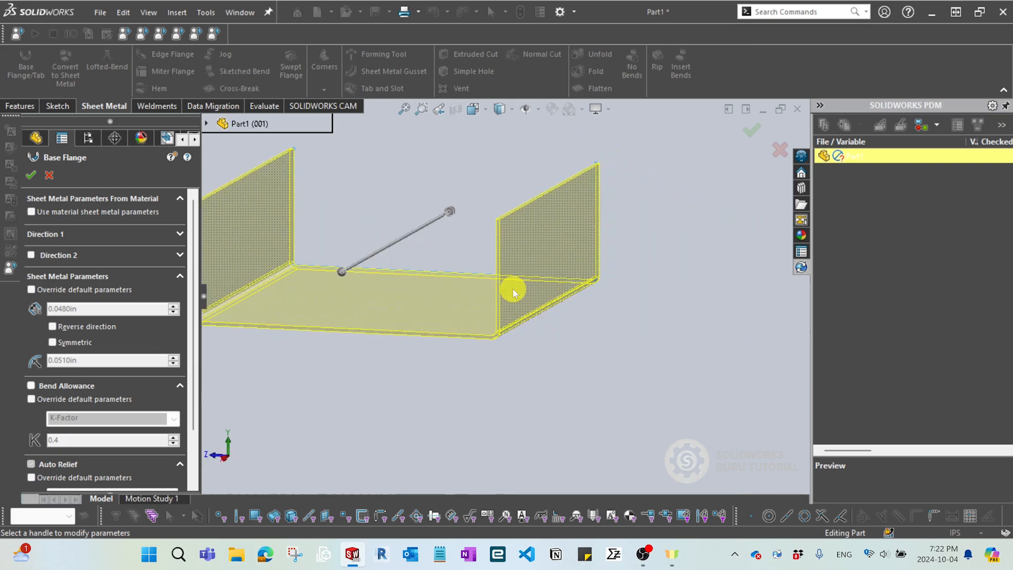
scroll(287, 263, down, 5)
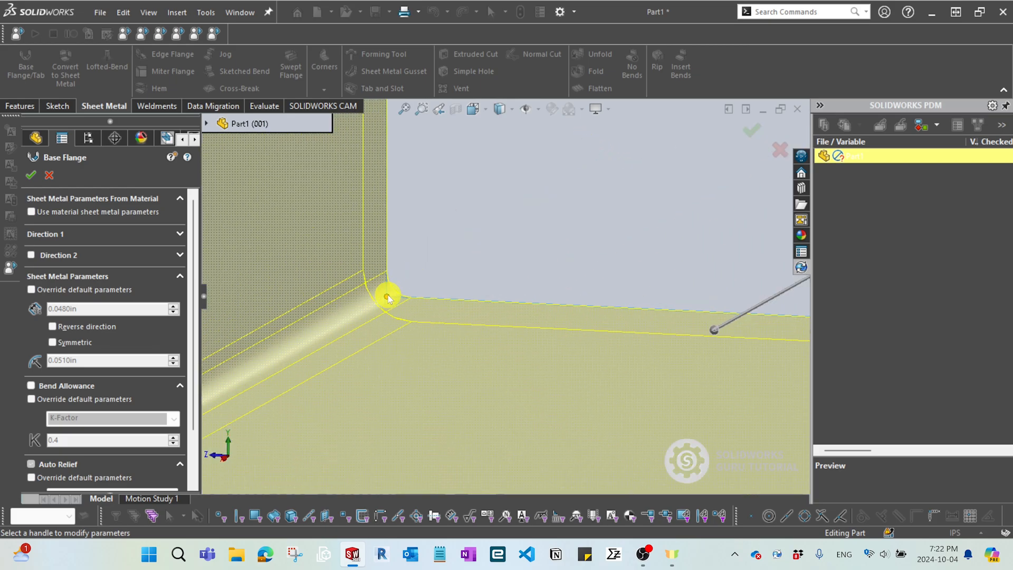
scroll(399, 299, down, 1)
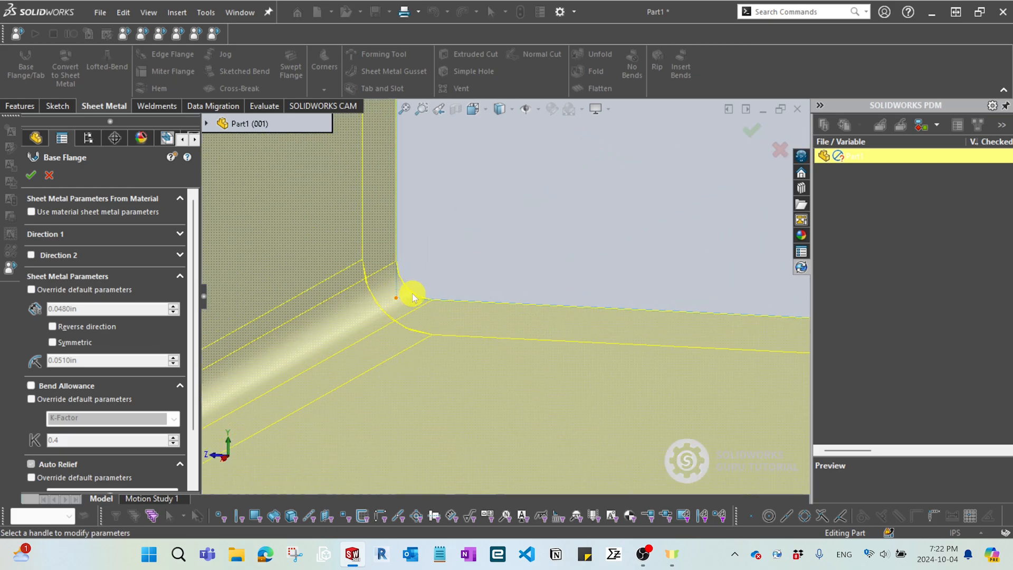
scroll(412, 293, up, 5)
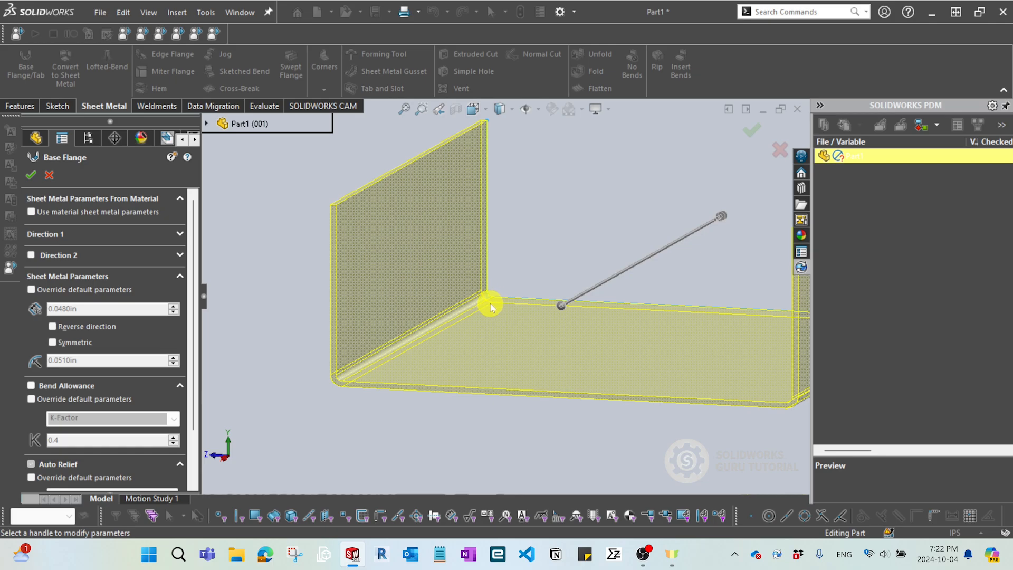
- Review the base flange's sheet metal, bend allowance and auto relief parameters, and examine the preview from several angles
scroll(192, 348, down, 3)
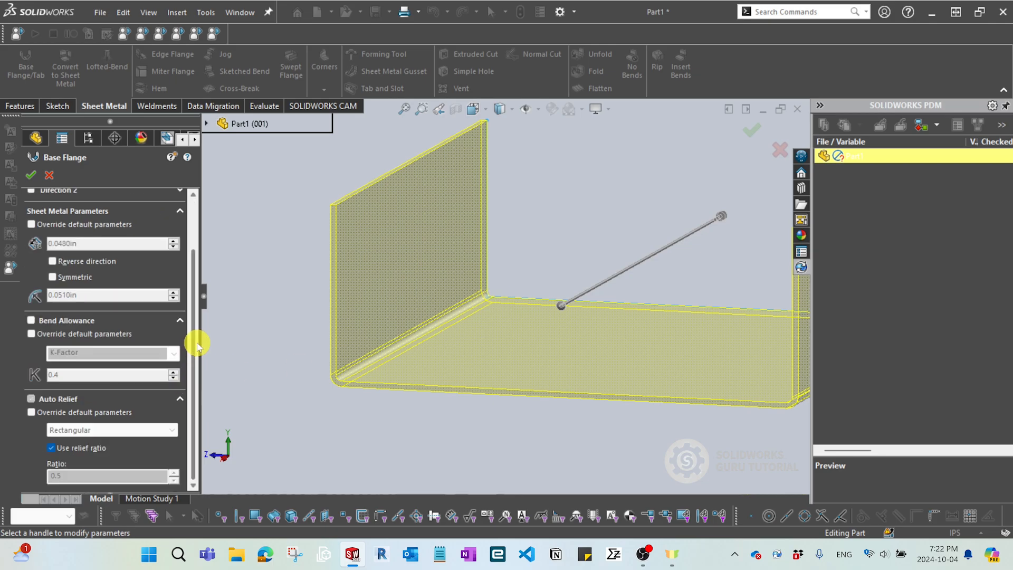
scroll(197, 331, up, 3)
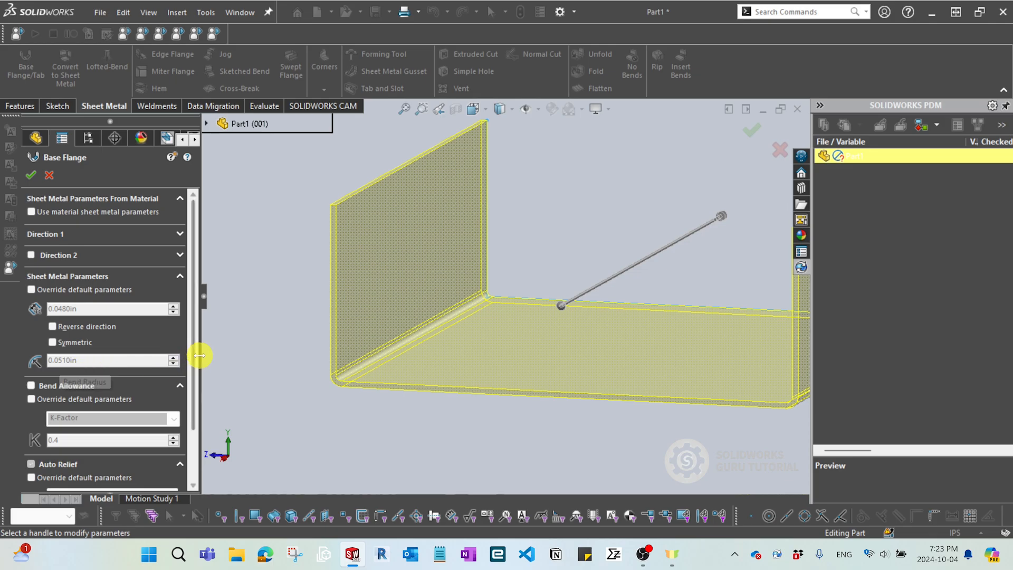
scroll(203, 351, down, 2)
scroll(595, 335, up, 3)
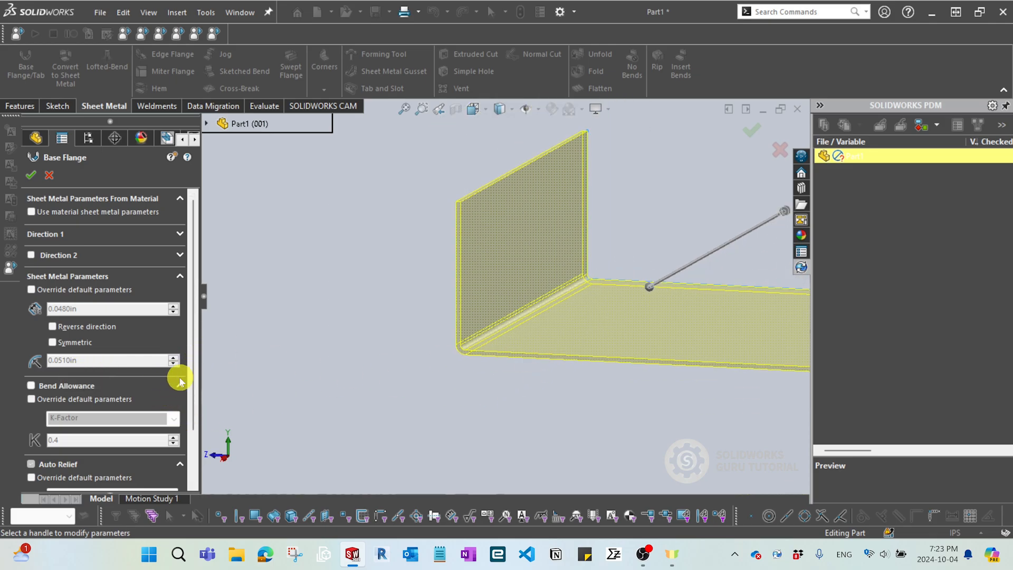
scroll(191, 375, down, 3)
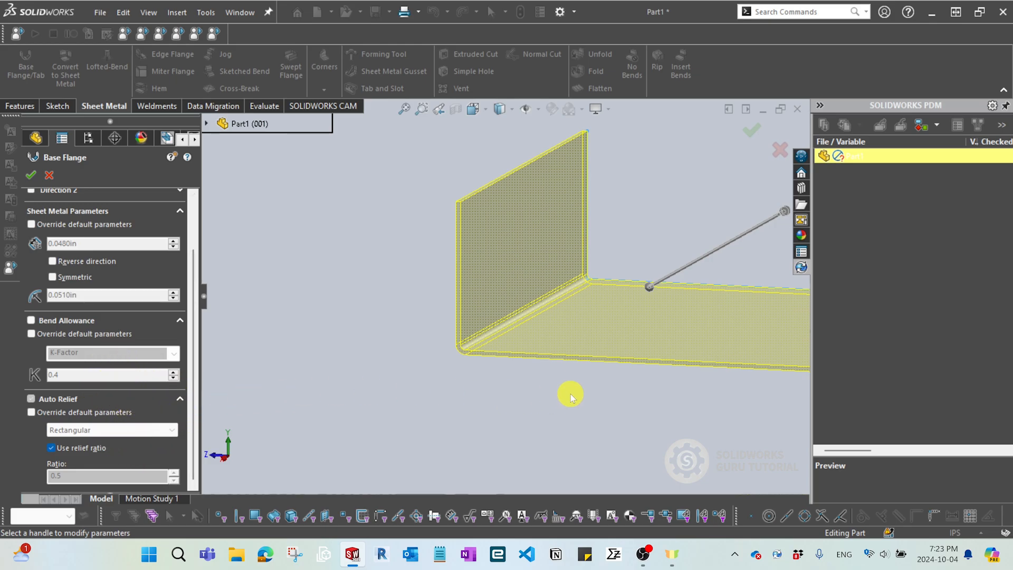
scroll(571, 394, up, 2)
scroll(659, 299, down, 1)
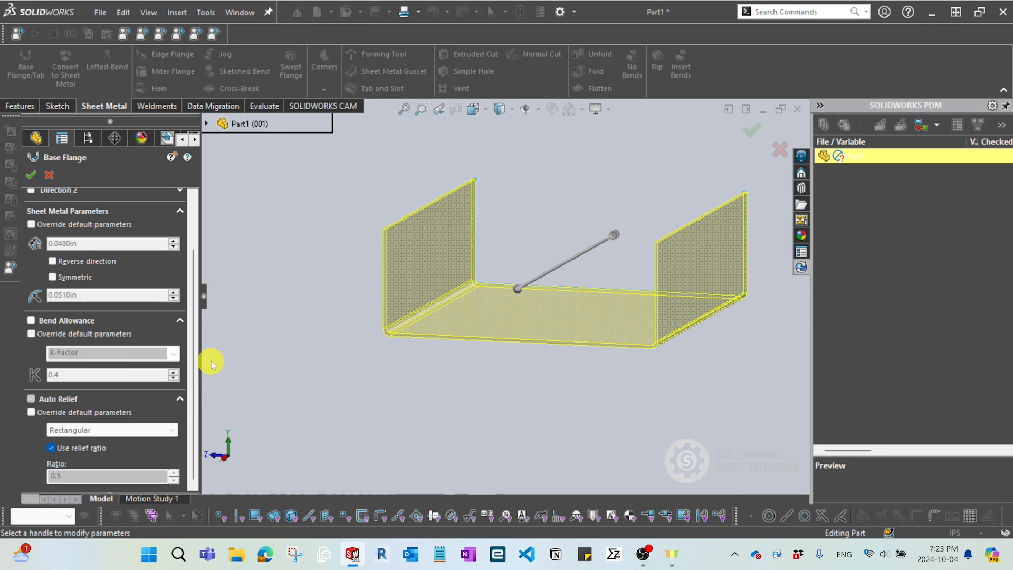
drag(192, 366, 194, 299)
middle_drag(346, 395, 373, 401)
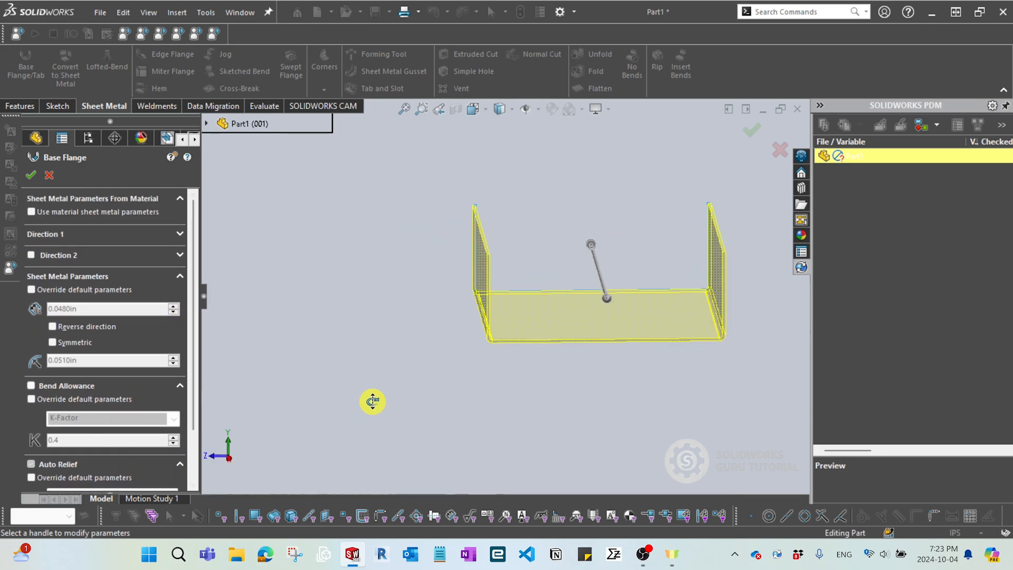
middle_drag(609, 341, 647, 354)
scroll(643, 350, up, 3)
scroll(622, 281, down, 3)
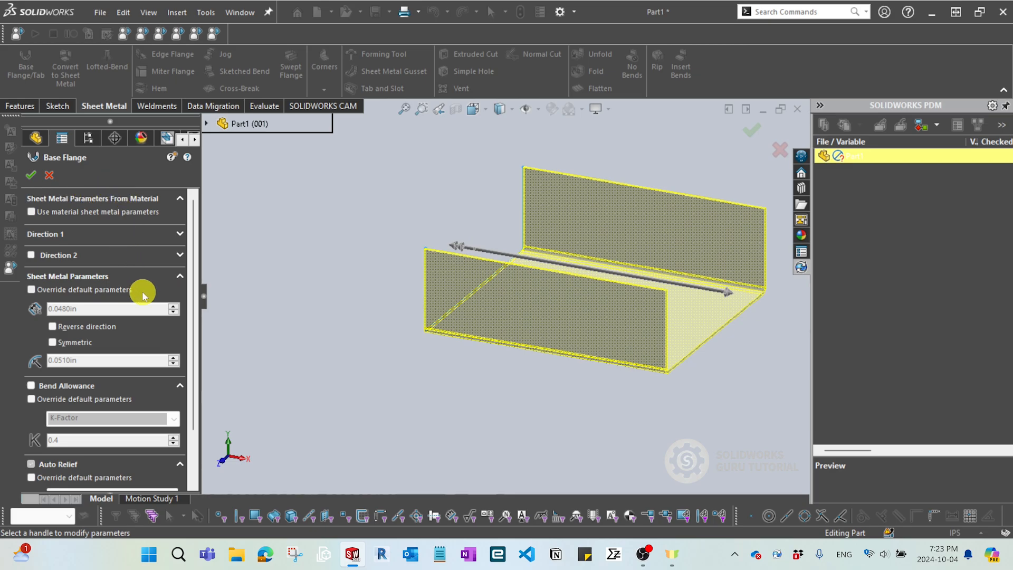
- Extend the base flange 4 in with the Mid Plane end condition and accept it
click(182, 235)
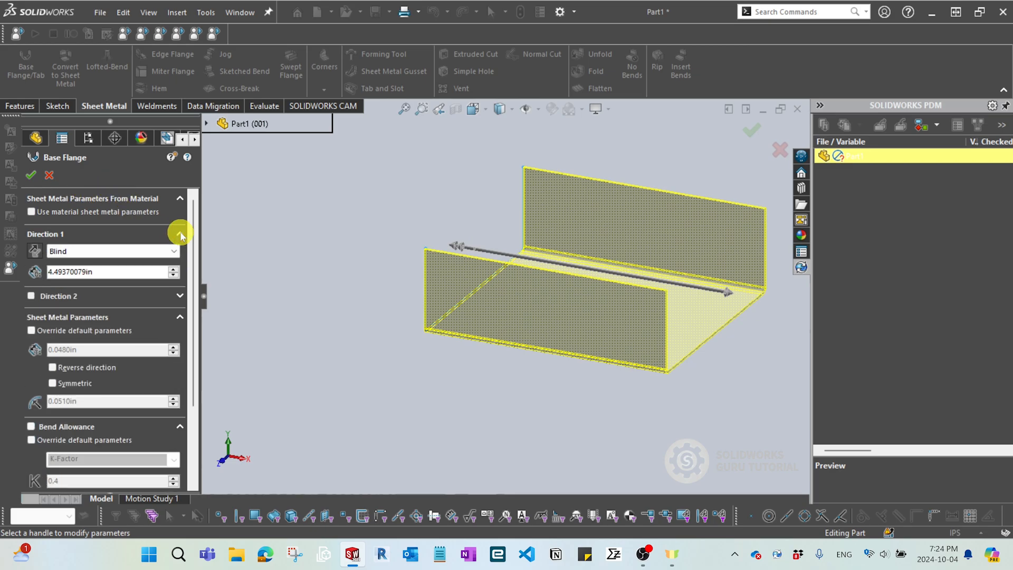
click(82, 258)
click(79, 294)
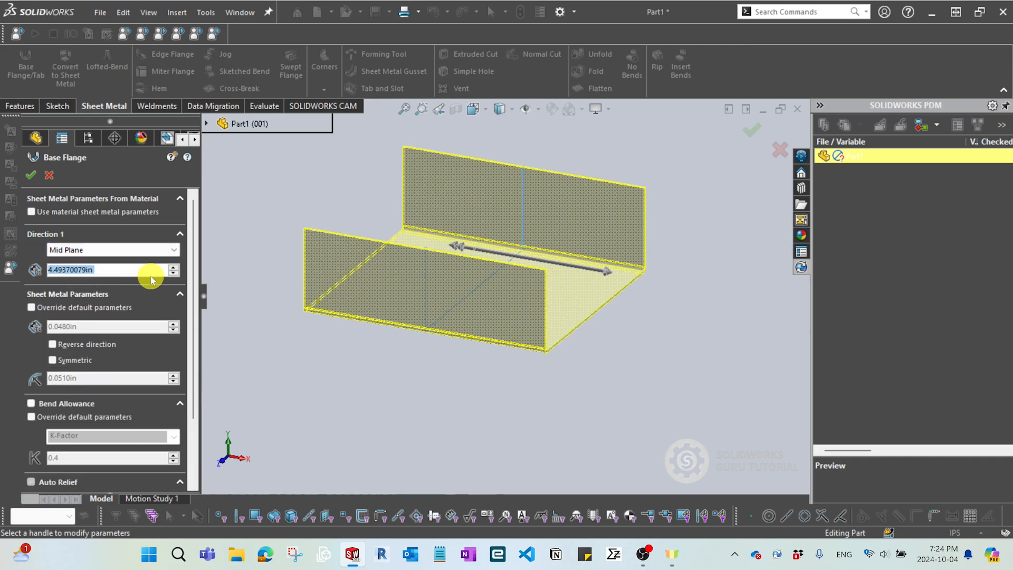
text(4)
key(Return)
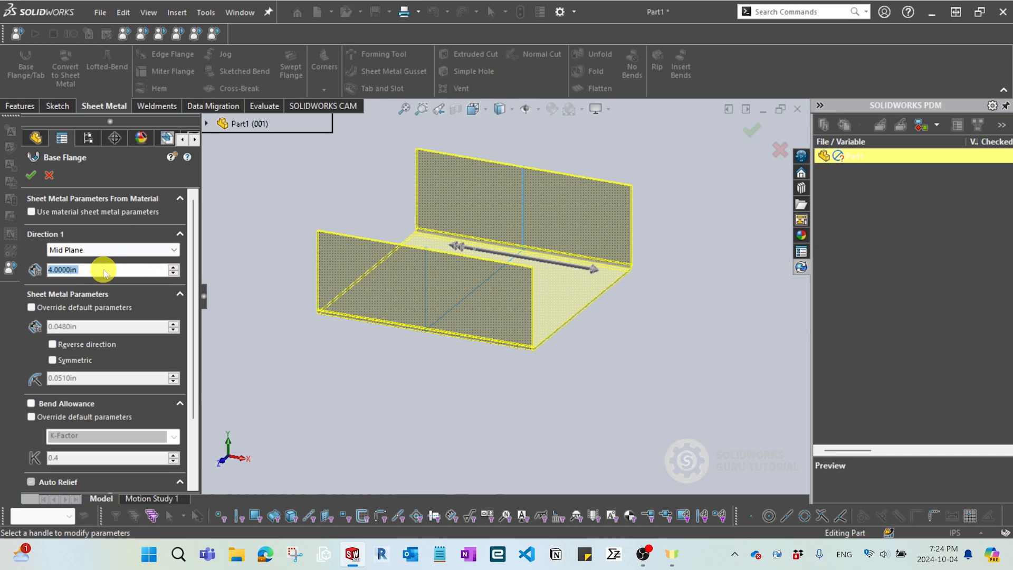
middle_drag(337, 369, 331, 368)
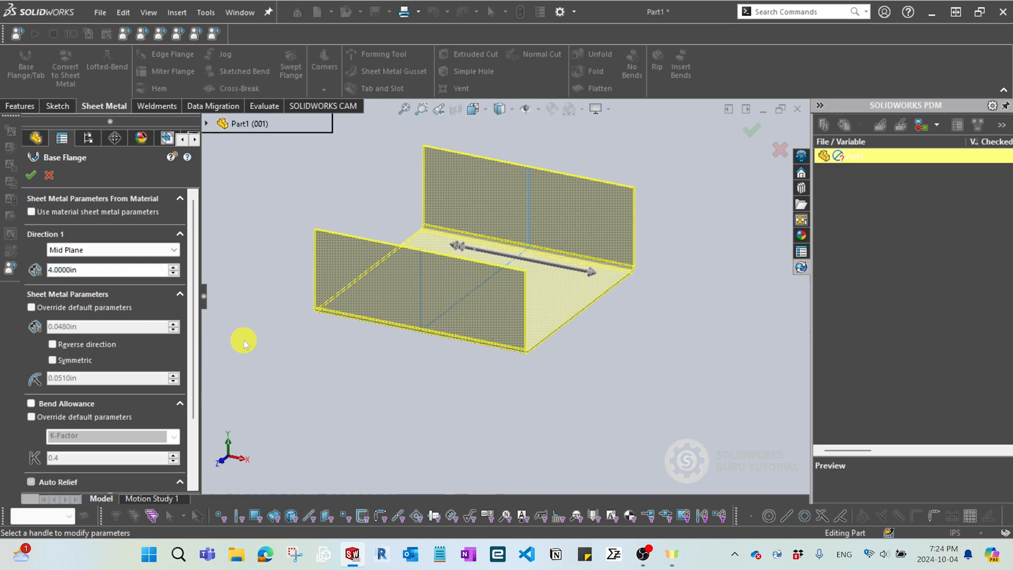
scroll(199, 327, down, 3)
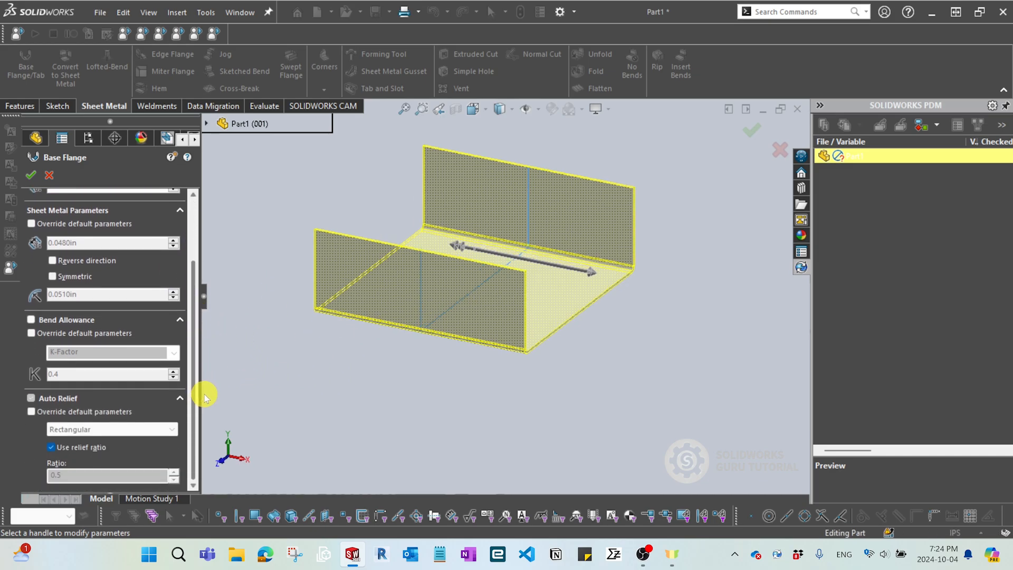
scroll(206, 398, up, 3)
click(31, 175)
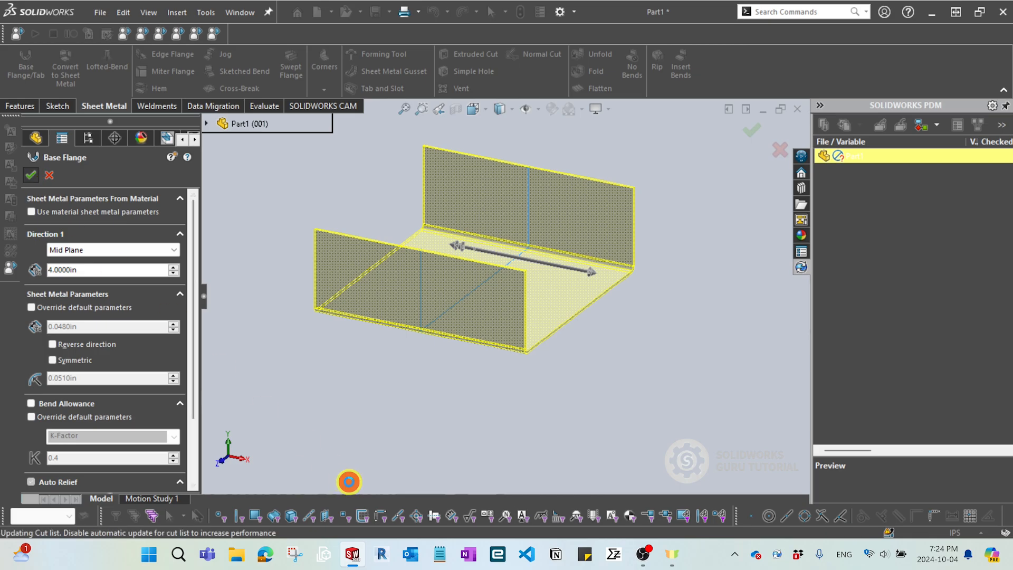
- Assign the GALV material to the U-shaped sheet metal part and inspect its appearance
middle_drag(509, 396, 502, 351)
click(505, 318)
click(507, 365)
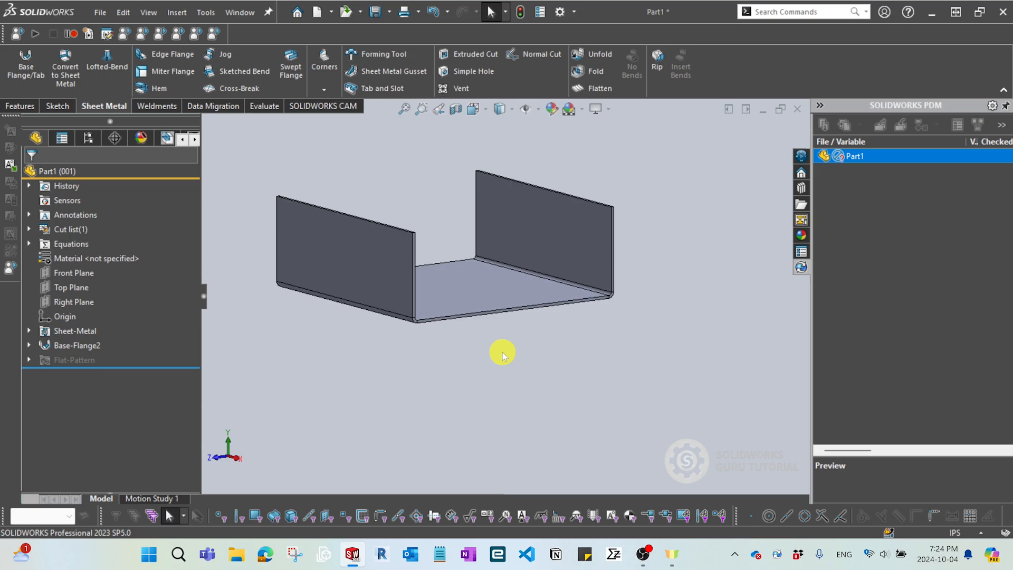
key(z)
key(z)
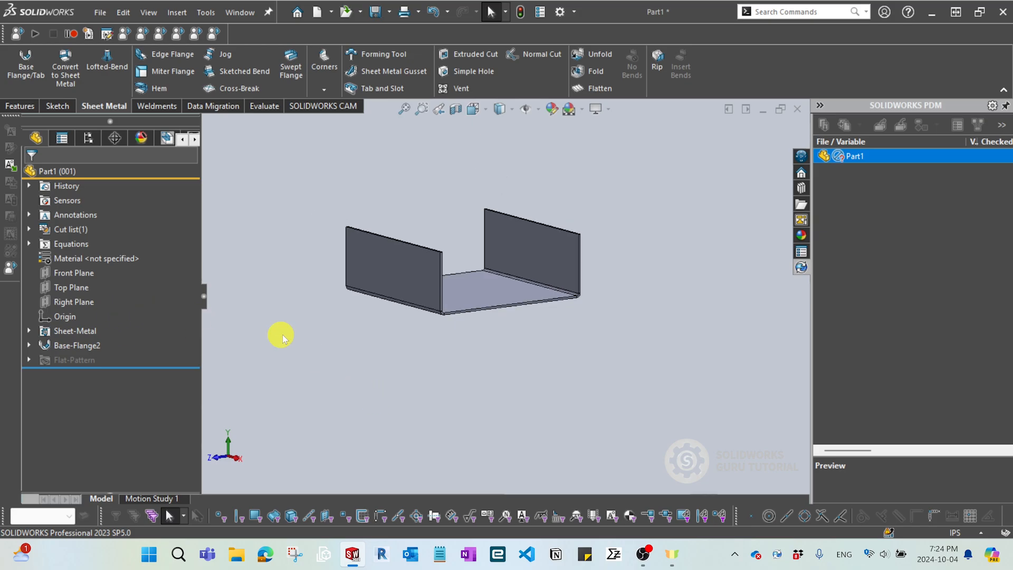
right_click(114, 262)
click(398, 395)
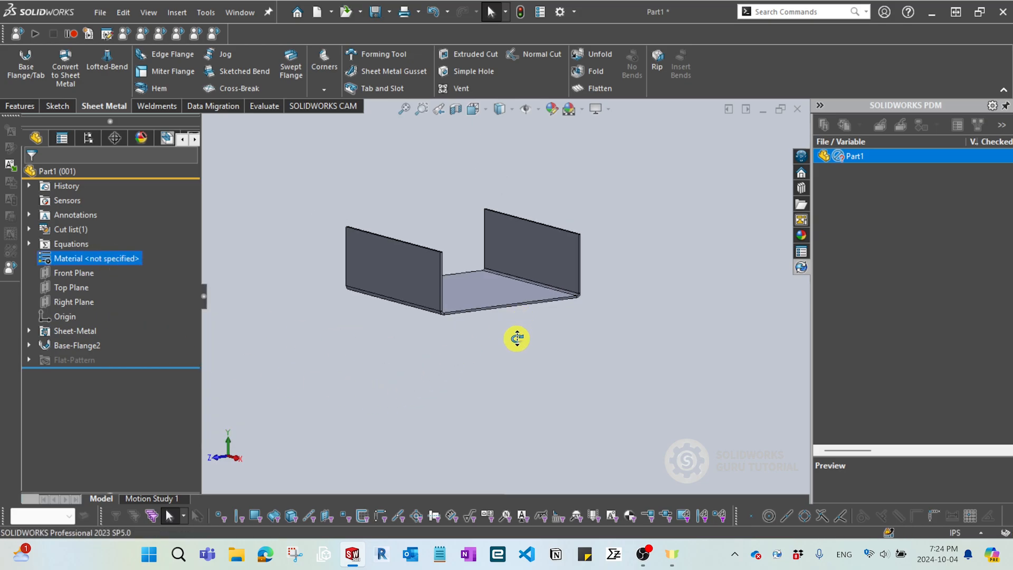
middle_drag(516, 338, 454, 289)
scroll(464, 293, down, 3)
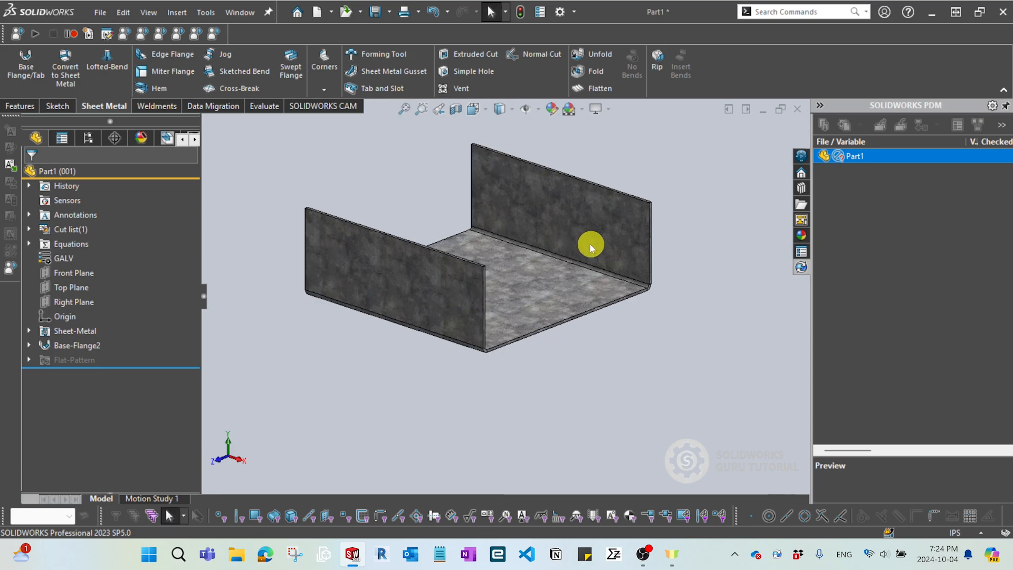
- Toggle RealView Graphics and restore it to compare how the galvanized finish appears on the channel
scroll(590, 244, up, 2)
mouse_move(590, 244)
middle_down()
mouse_move(641, 275)
mouse_move(662, 260)
mouse_move(644, 283)
mouse_move(495, 323)
mouse_move(422, 298)
mouse_move(567, 287)
middle_up()
click(600, 110)
click(619, 126)
click(608, 109)
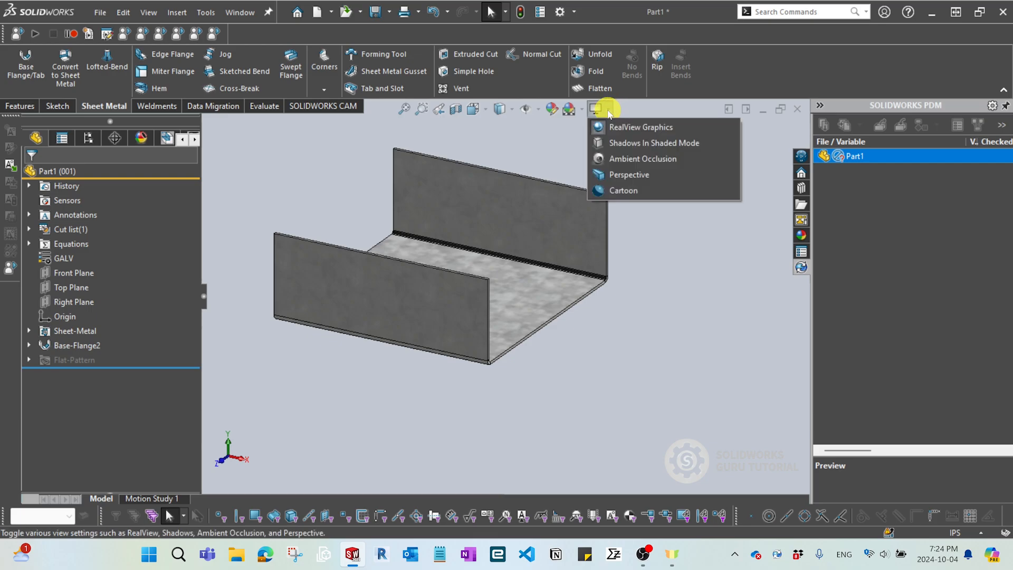
click(621, 126)
mouse_move(654, 252)
middle_down()
mouse_move(651, 280)
mouse_move(634, 292)
middle_up()
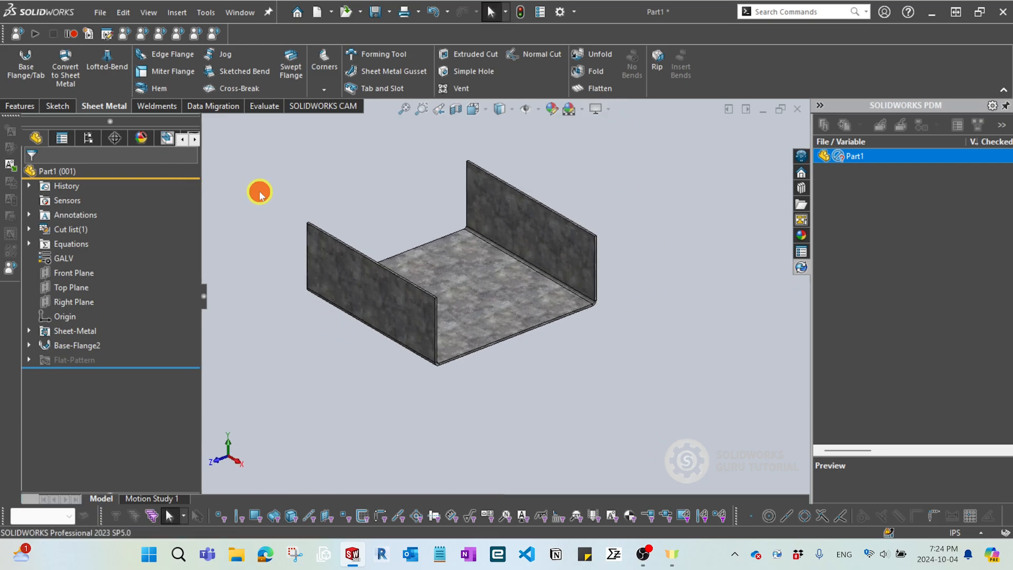
key(ctrl+7)
click(173, 58)
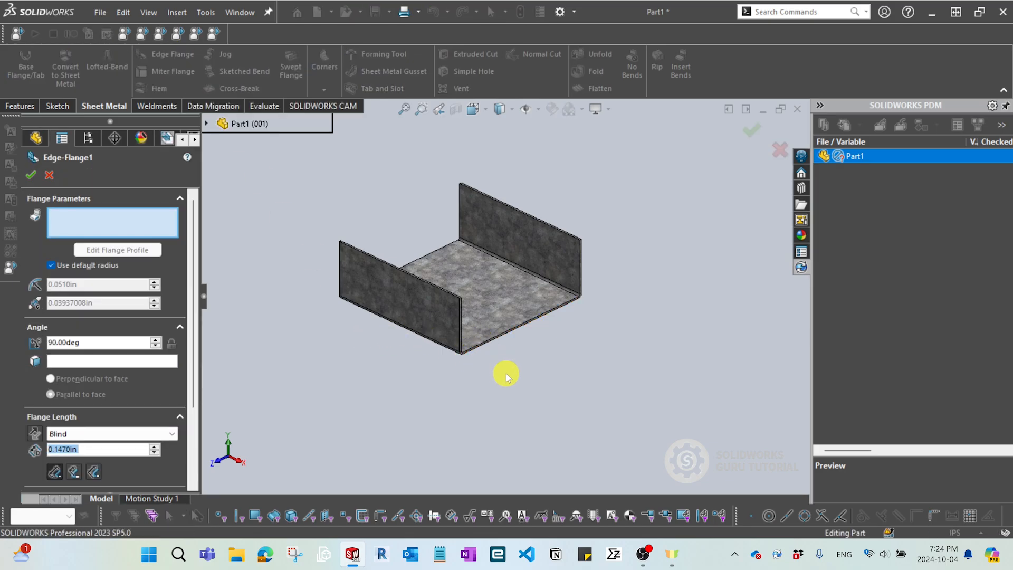
key(Escape)
scroll(485, 327, down, 3)
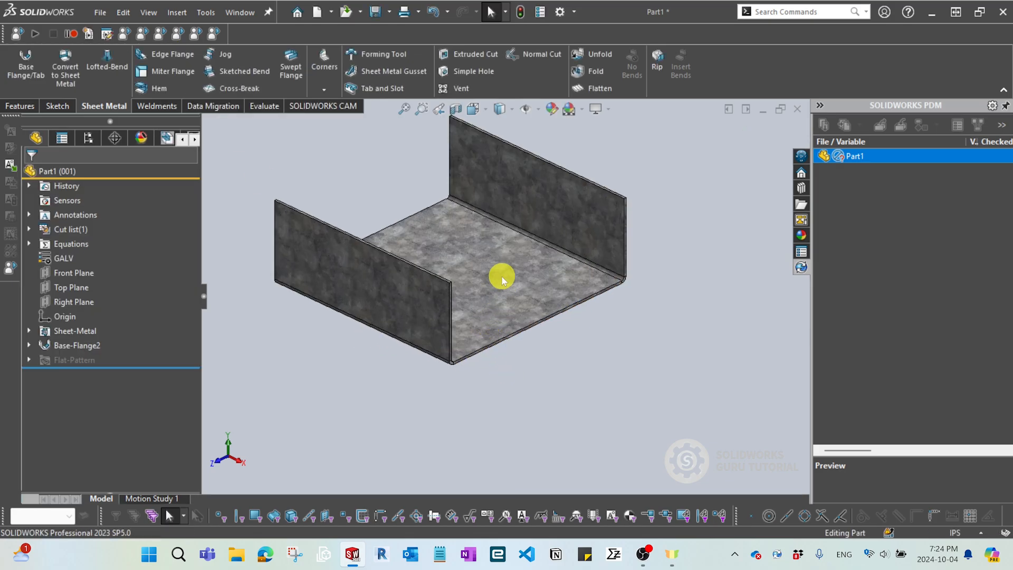
click(496, 342)
key(Escape)
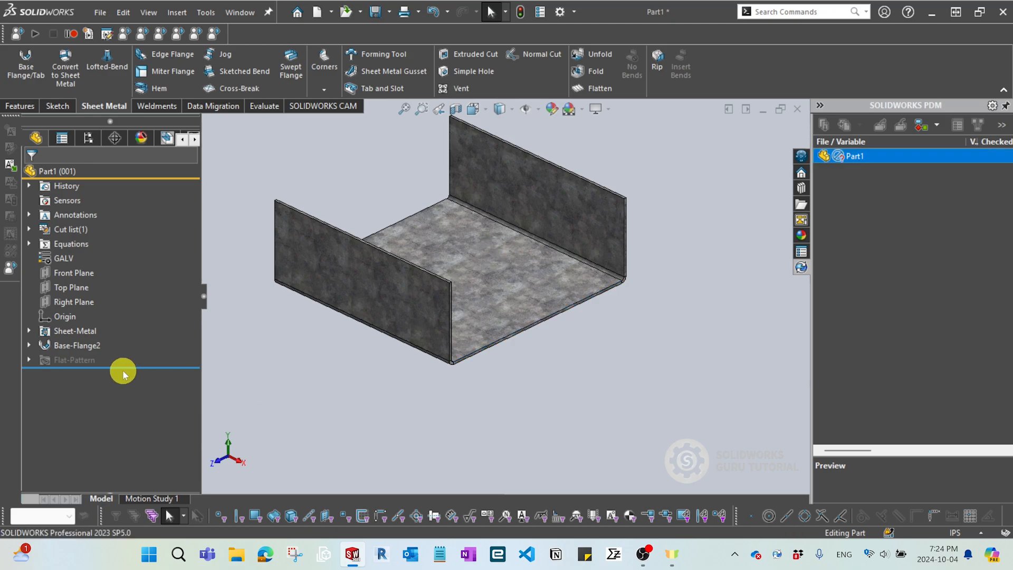
- Expand the base flange feature, highlight its U-shaped sketch, and examine how the profile relates to the channel
click(29, 345)
click(83, 363)
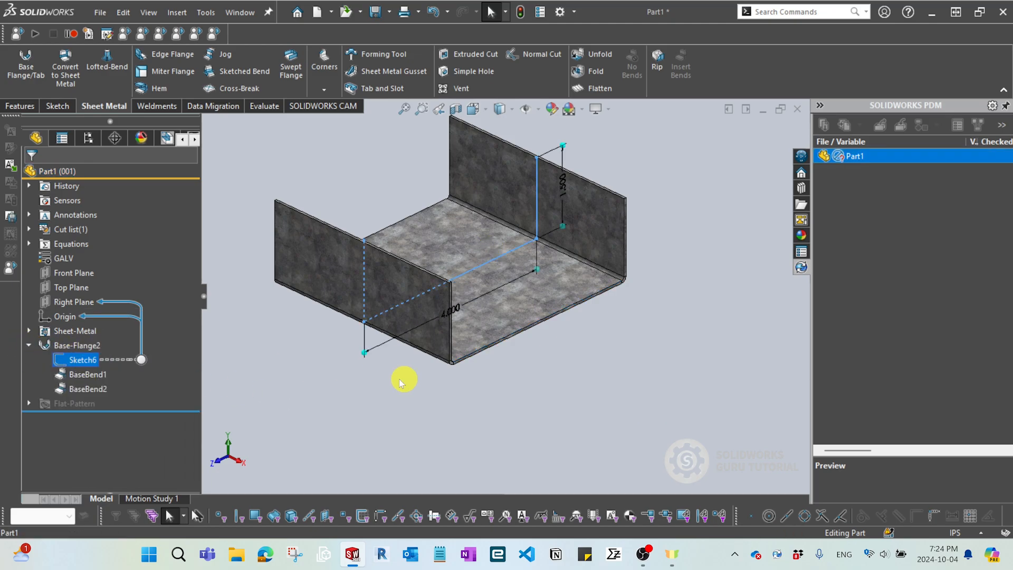
mouse_move(403, 380)
middle_down()
mouse_move(398, 367)
mouse_move(464, 376)
middle_up()
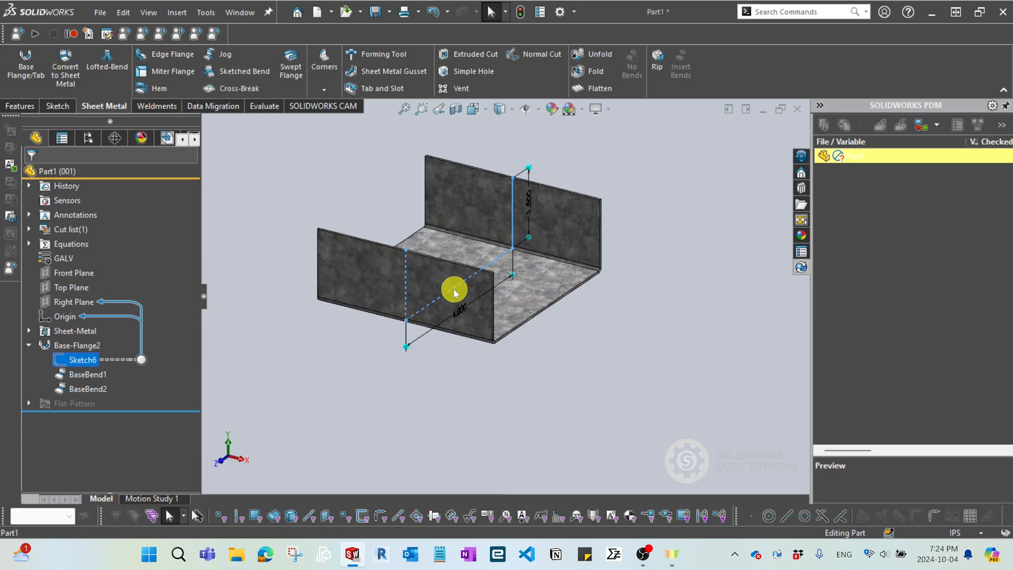
scroll(473, 290, up, 1)
middle_drag(475, 291, 446, 294)
click(493, 394)
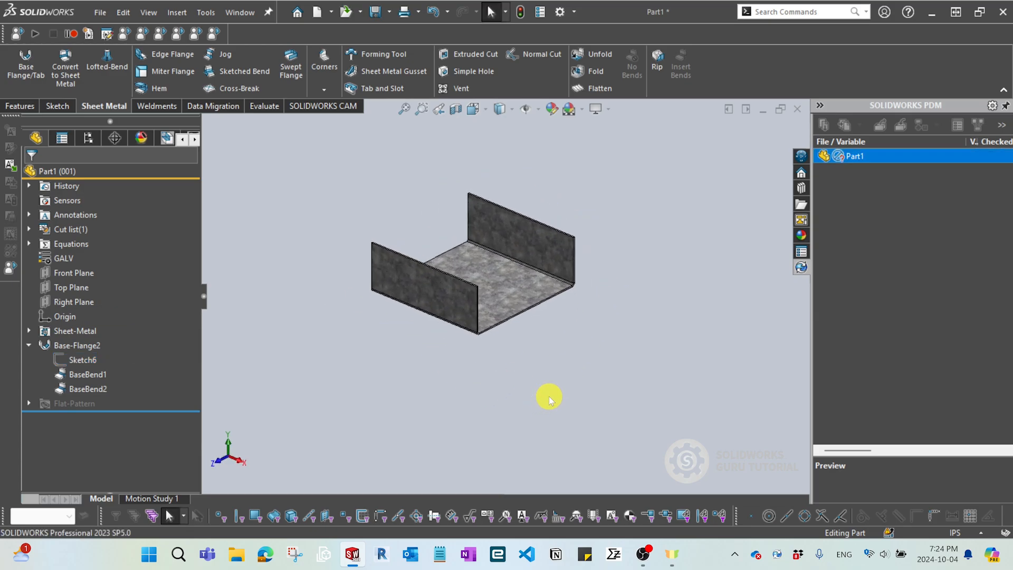
- Start an edge flange on the base's open-end edge and direct it upward, about 1.71 in high
click(157, 56)
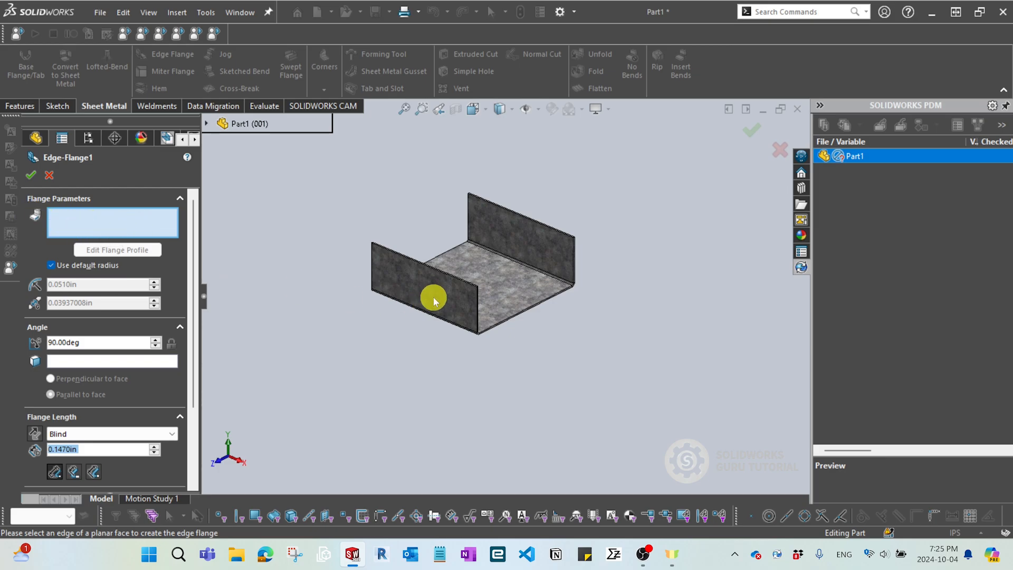
scroll(464, 309, down, 2)
click(533, 319)
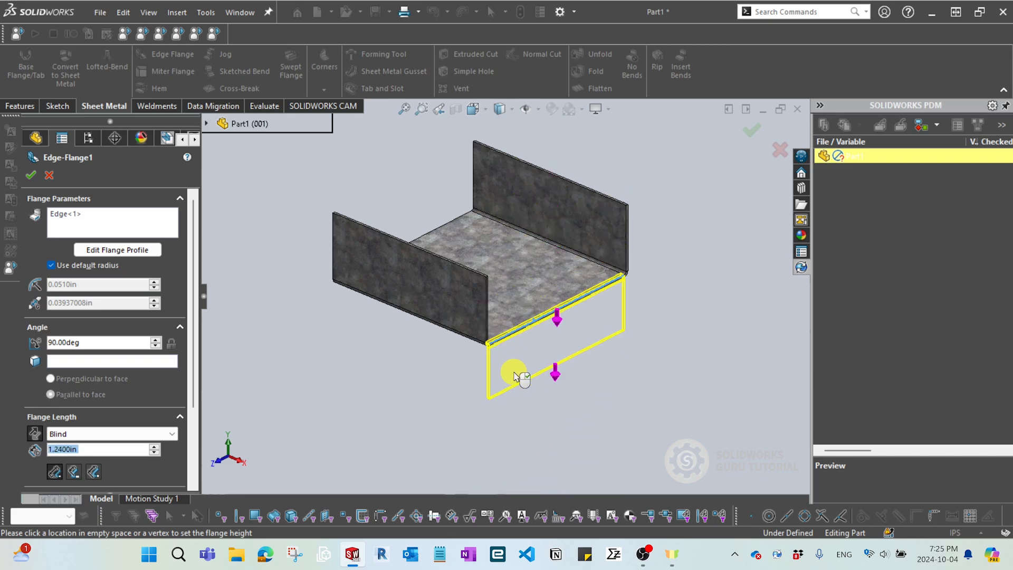
click(520, 232)
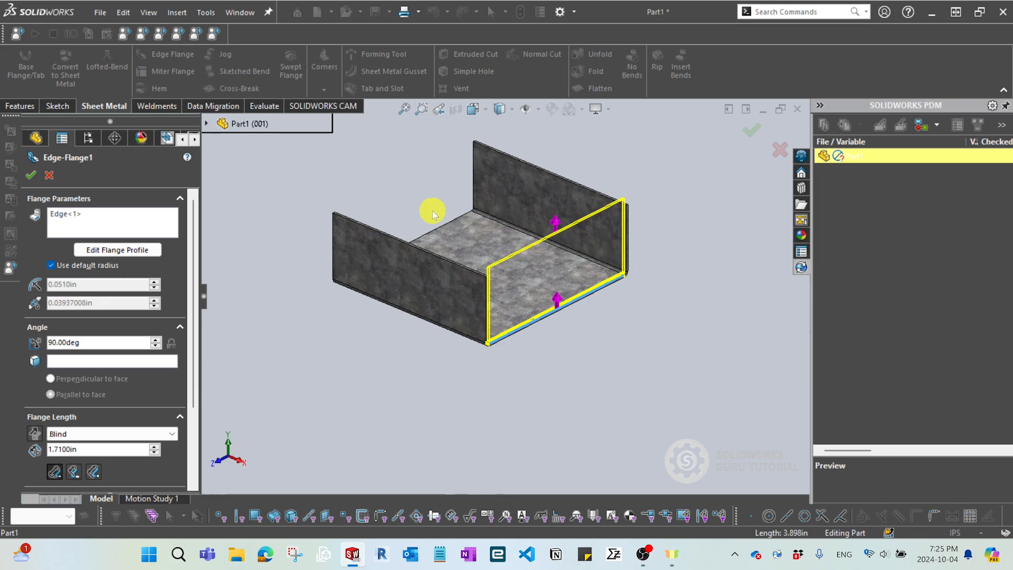
- Set the edge flange's Blind length to 1.5 in
scroll(535, 258, down, 4)
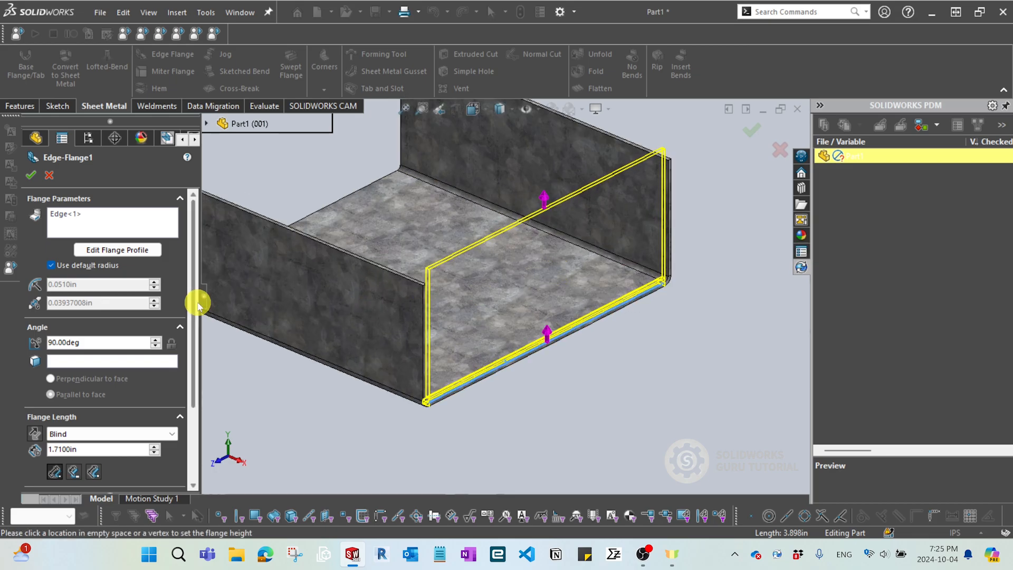
scroll(198, 303, down, 3)
scroll(198, 298, up, 3)
scroll(199, 294, down, 3)
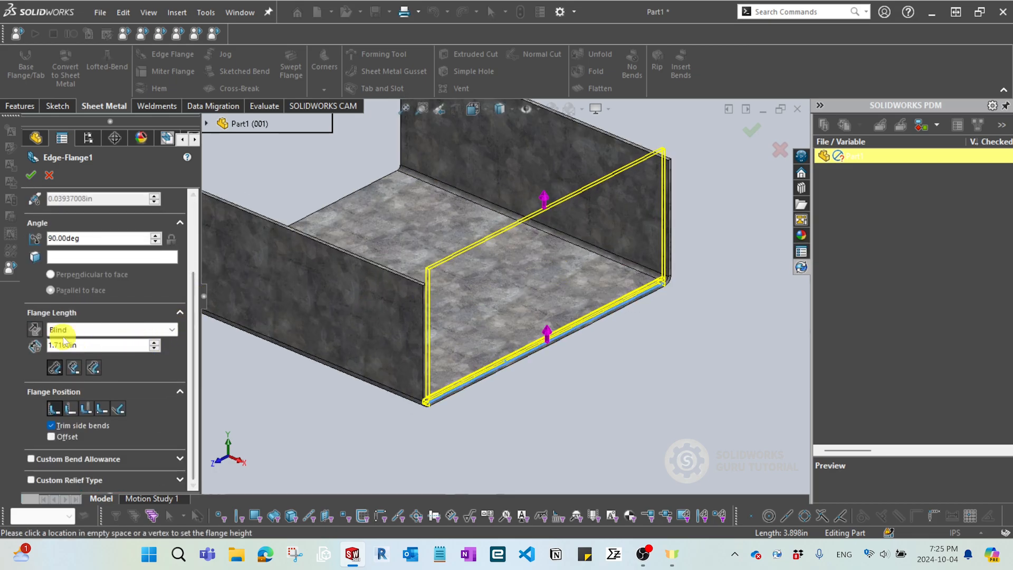
double_click(85, 344)
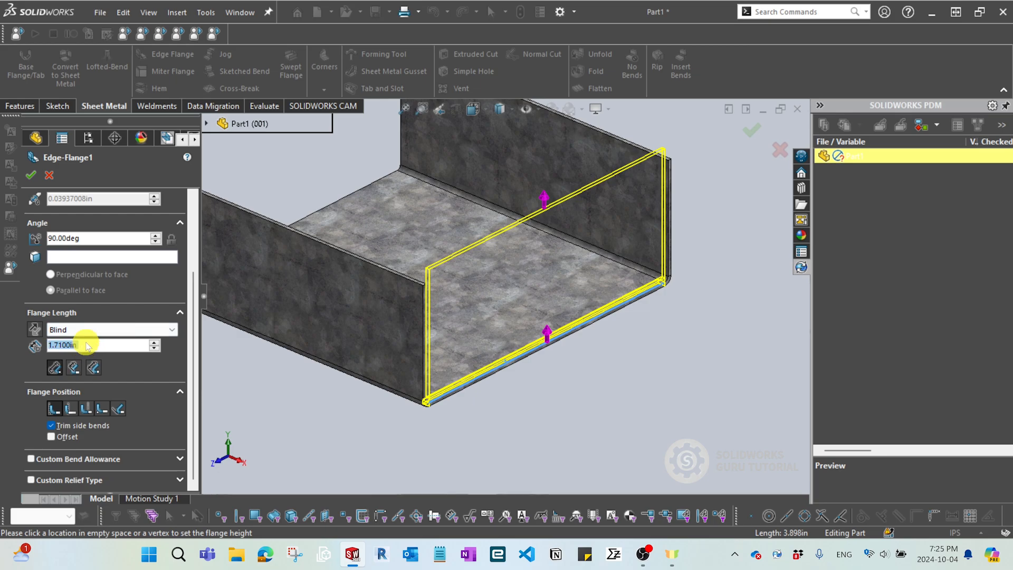
text(1.5)
key(Return)
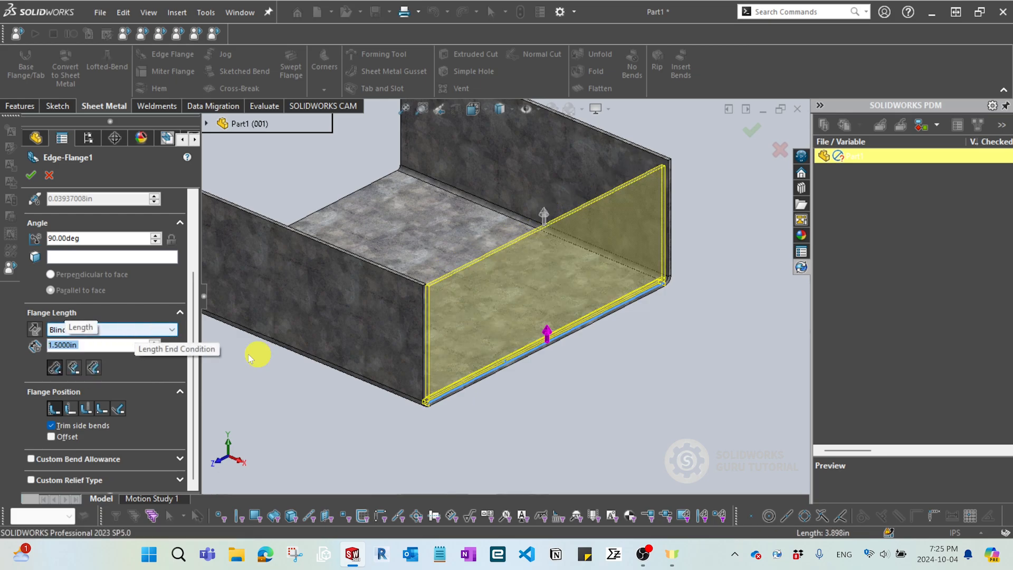
- Try measuring the flange length from Inner Virtual Sharp and Tangent Bend, compare the previews, and restore Outer Virtual Sharp
scroll(438, 278, down, 3)
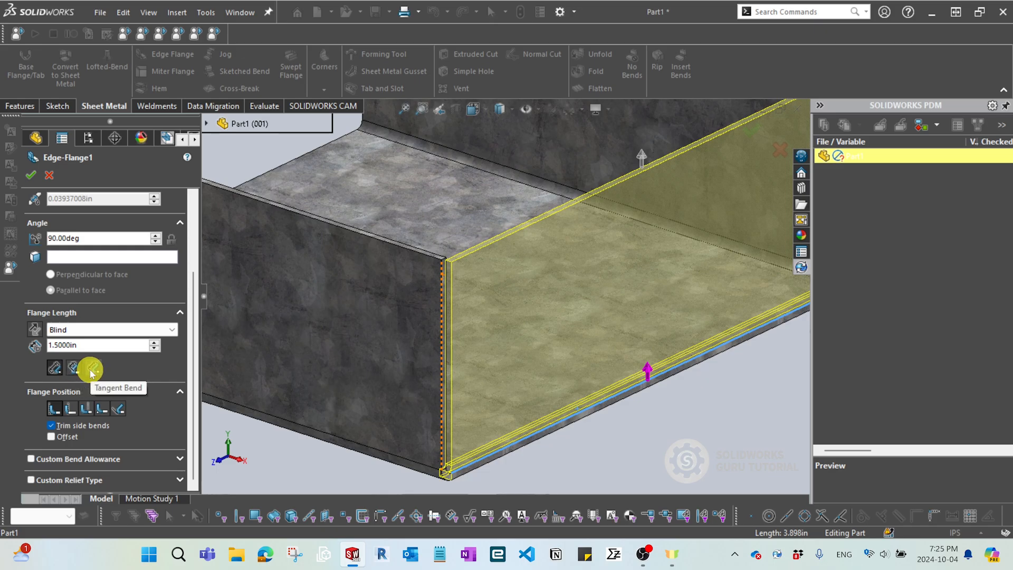
scroll(432, 368, up, 3)
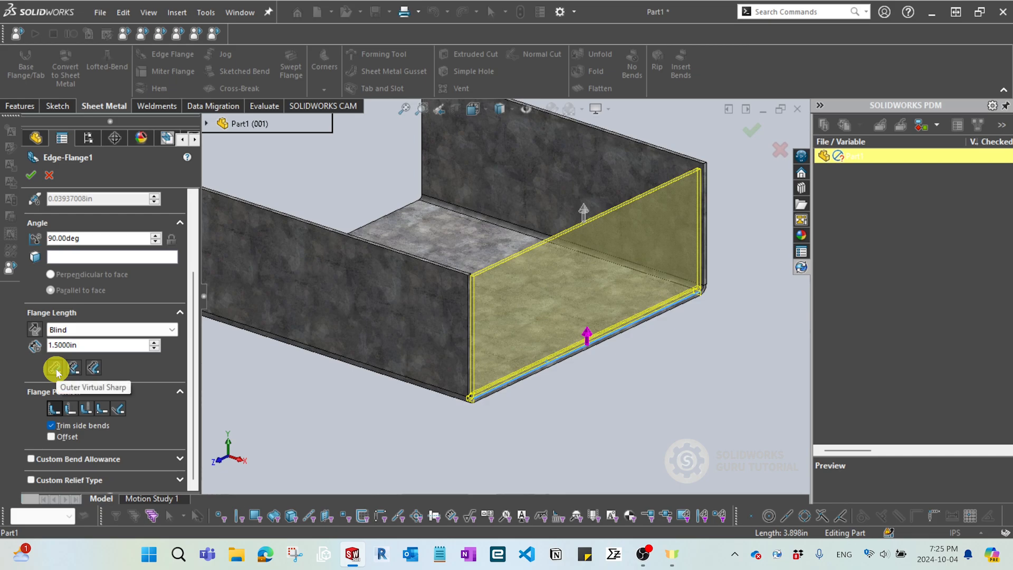
click(73, 368)
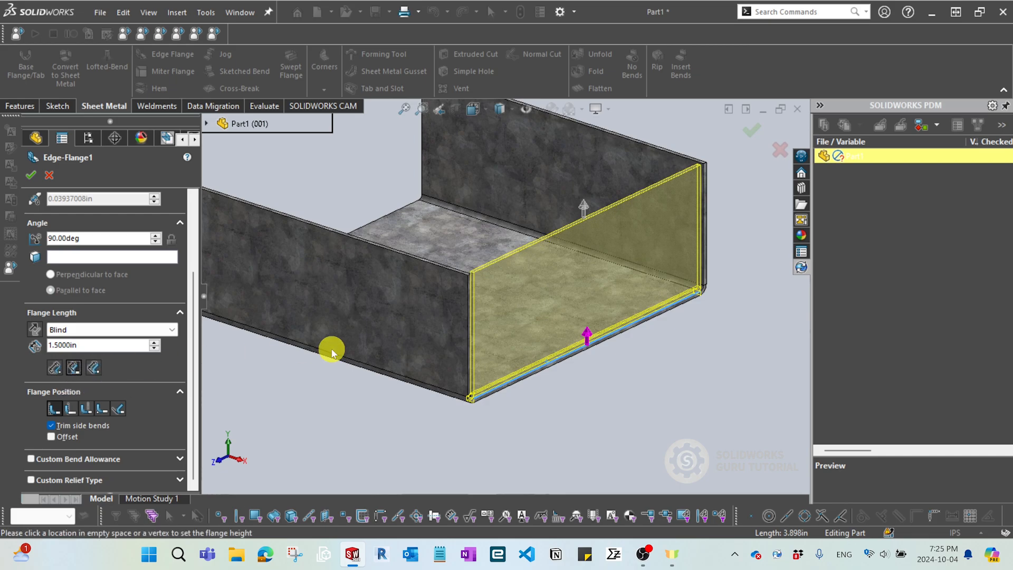
scroll(445, 260, down, 4)
scroll(505, 227, up, 4)
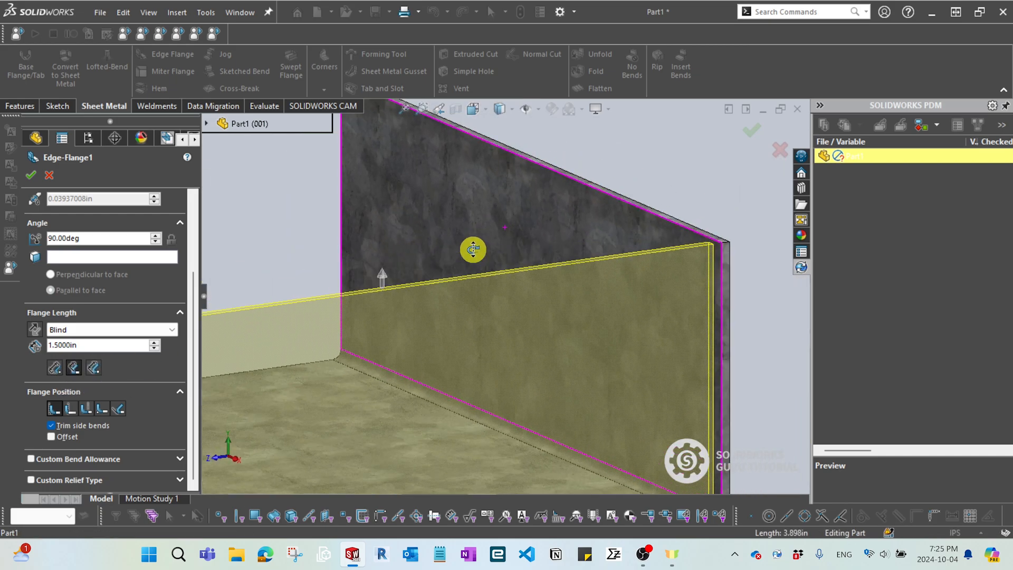
scroll(413, 351, down, 5)
scroll(371, 320, up, 3)
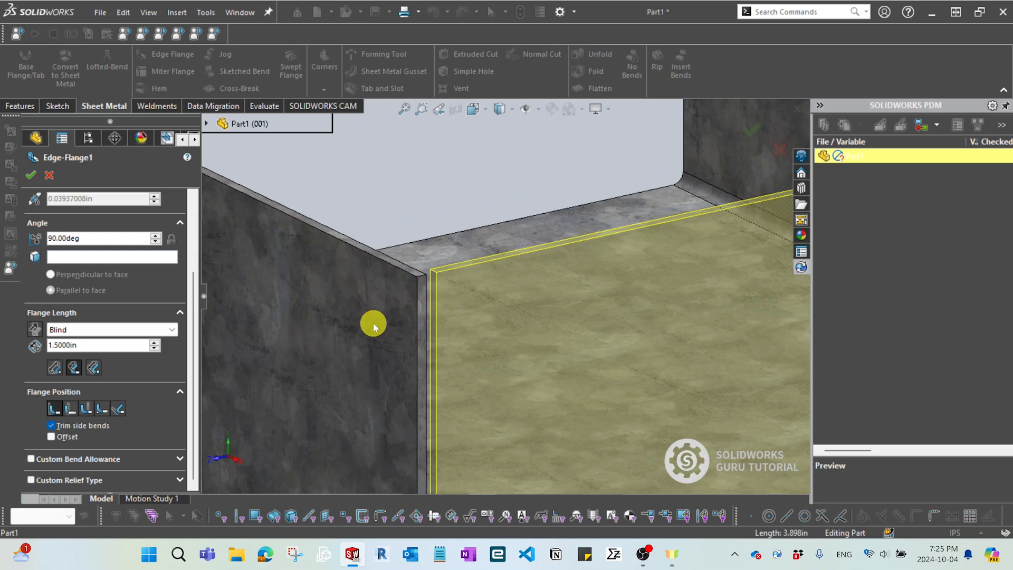
scroll(498, 347, down, 6)
scroll(509, 411, up, 2)
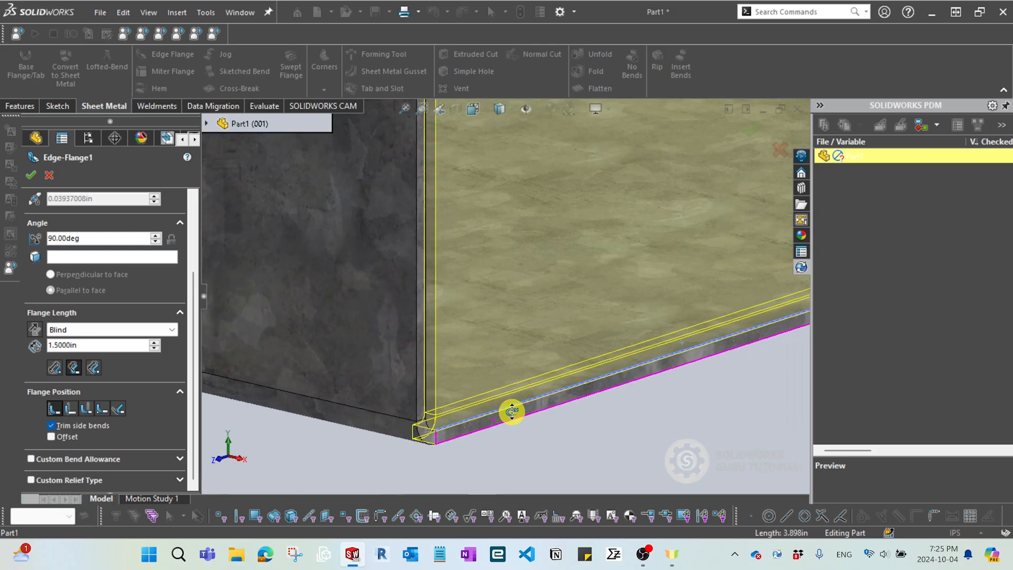
click(94, 367)
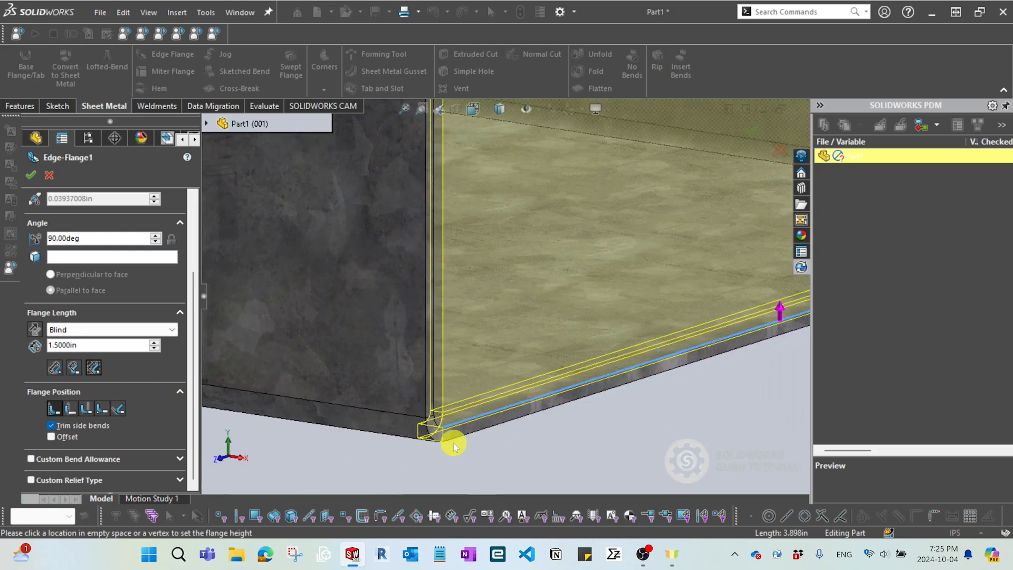
click(55, 367)
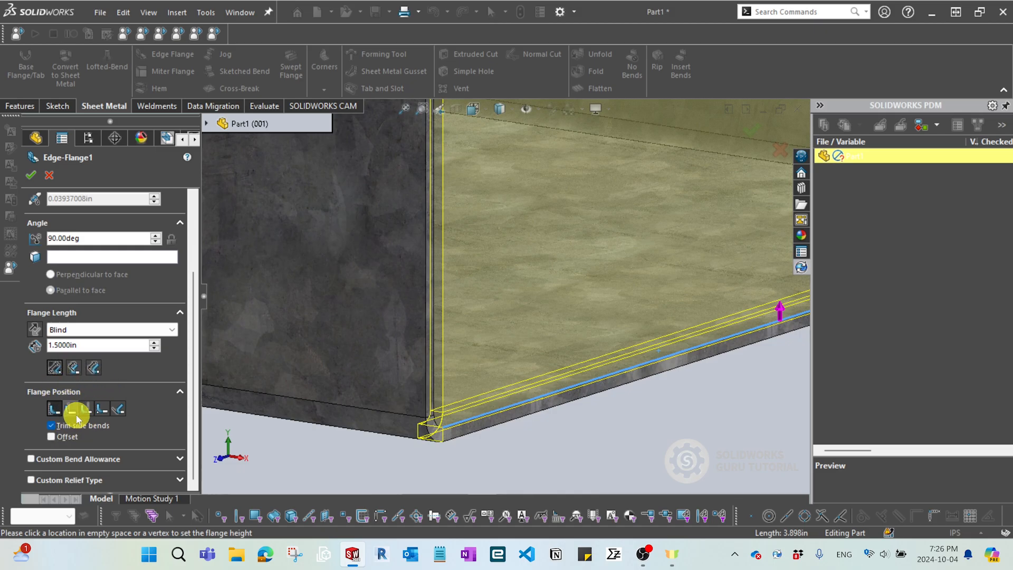
- Accept the edge flange with the Material Inside position and examine the relief cut at its inner corner
scroll(397, 448, up, 1)
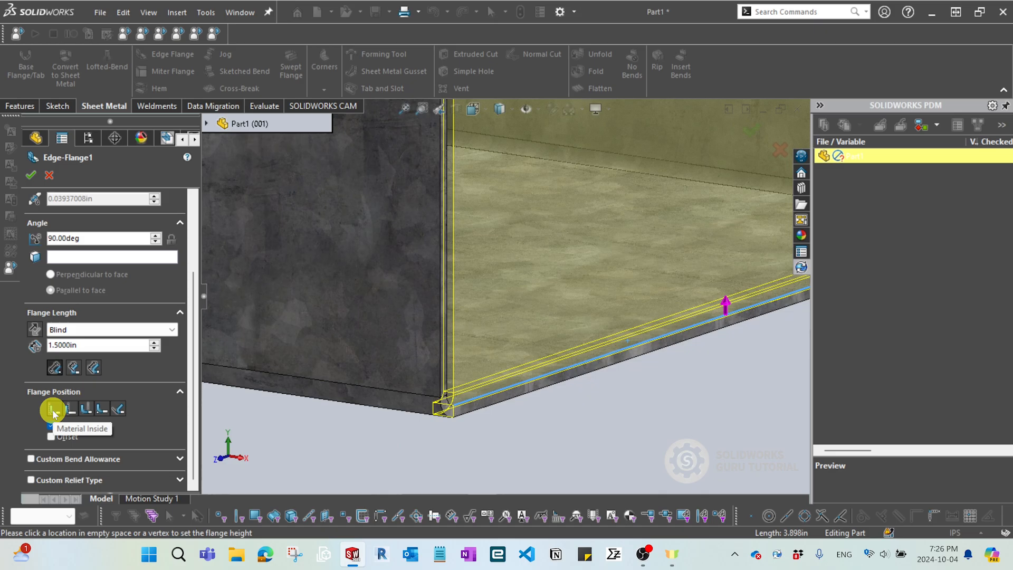
middle_drag(362, 422, 432, 397)
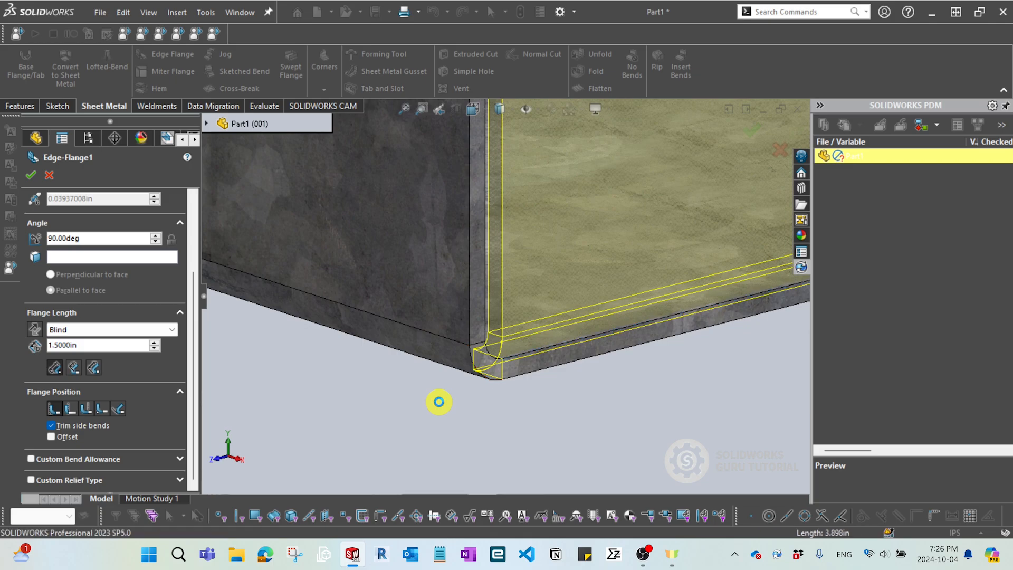
key(Return)
middle_drag(454, 403, 502, 299)
scroll(486, 331, down, 4)
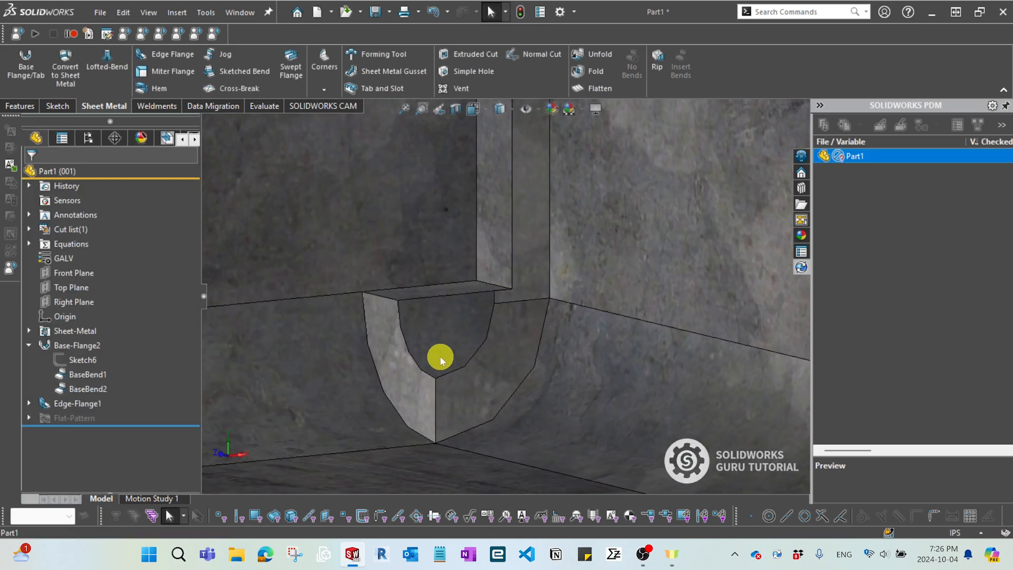
scroll(475, 344, up, 3)
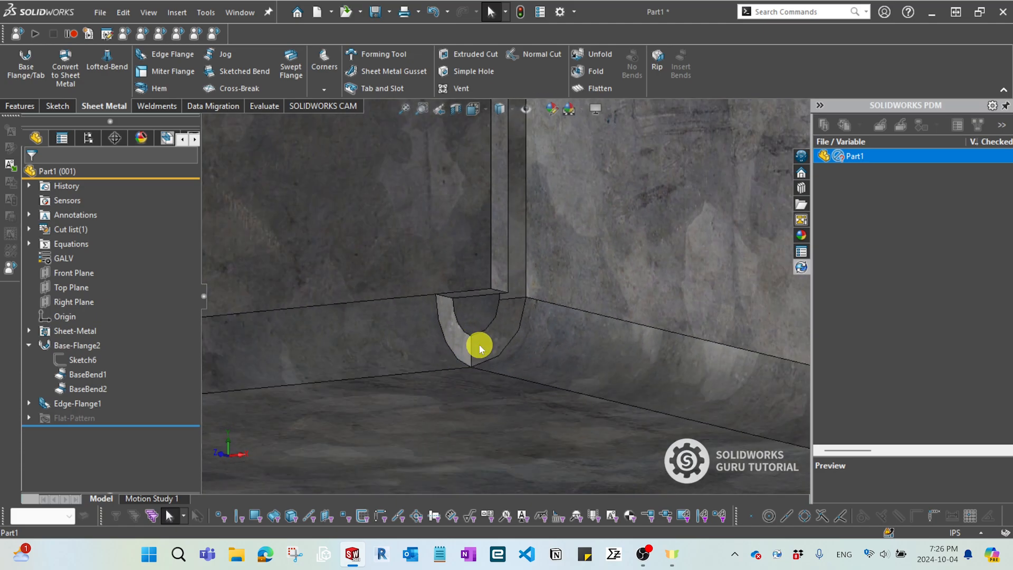
scroll(488, 333, up, 3)
- Edit the edge flange to turn off Trim side bends, accept it, and inspect the corner where the bends meet
click(68, 409)
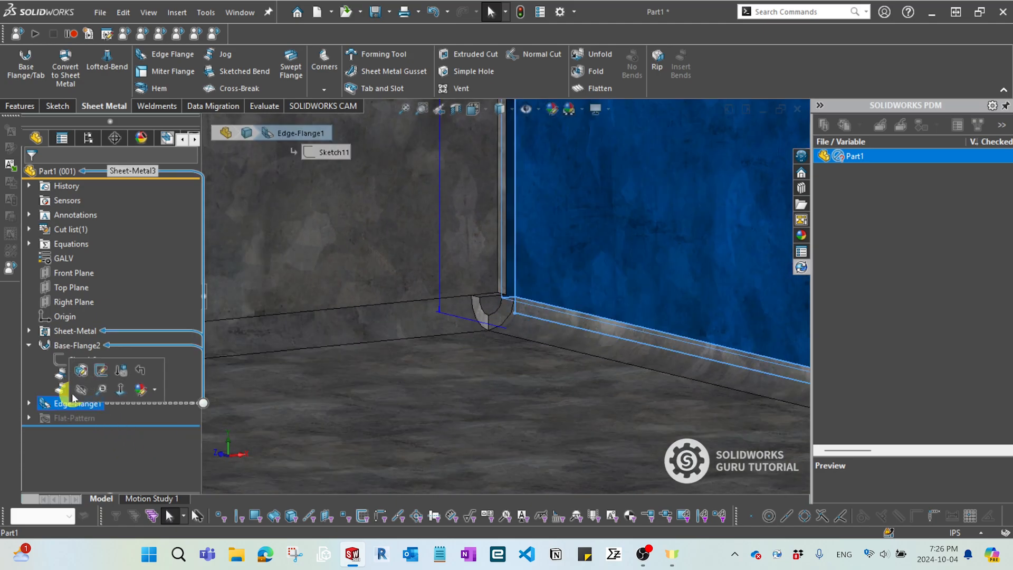
click(83, 369)
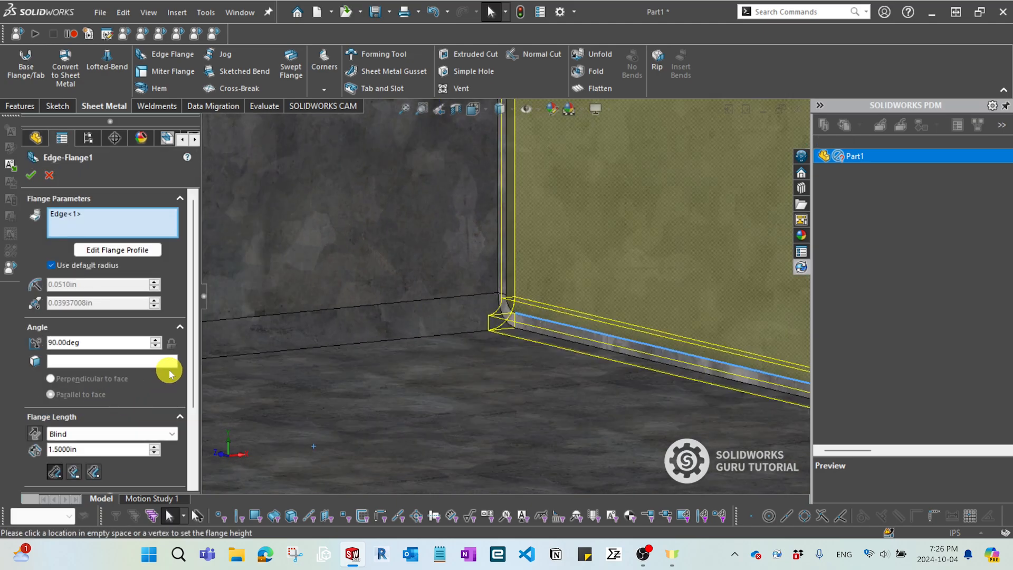
scroll(192, 351, down, 3)
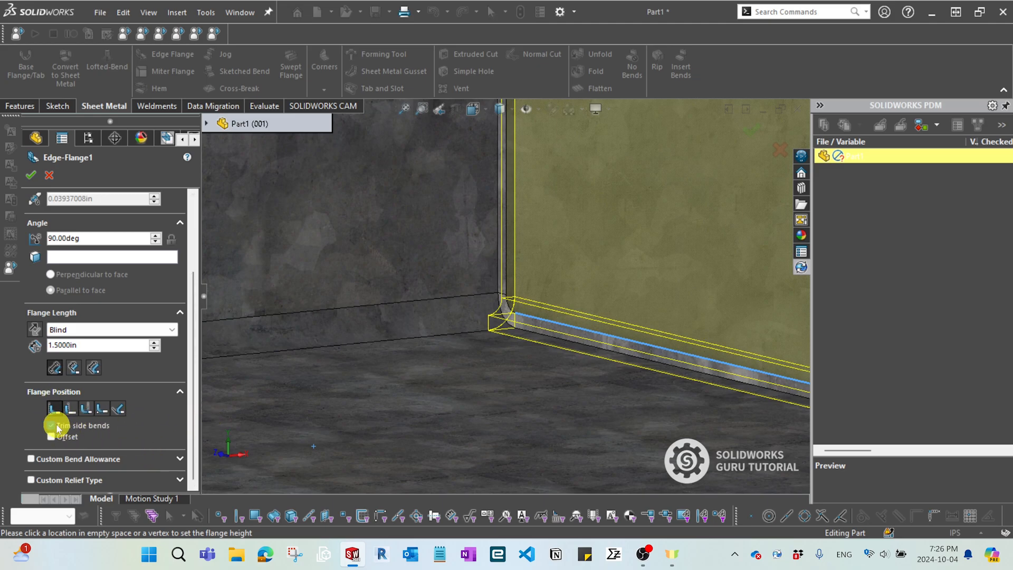
scroll(447, 380, down, 5)
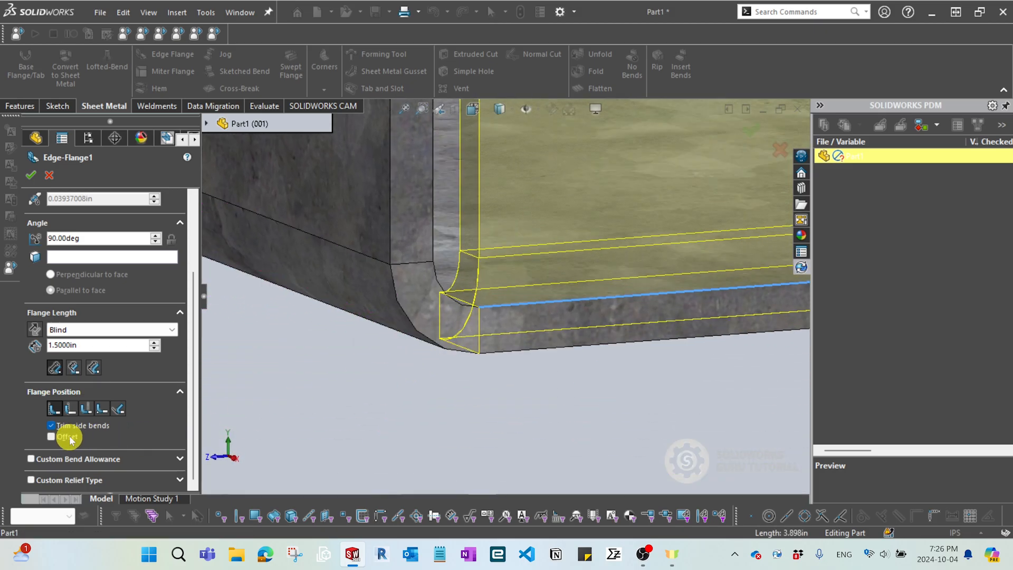
click(31, 174)
middle_drag(500, 406, 504, 293)
middle_drag(488, 253, 345, 397)
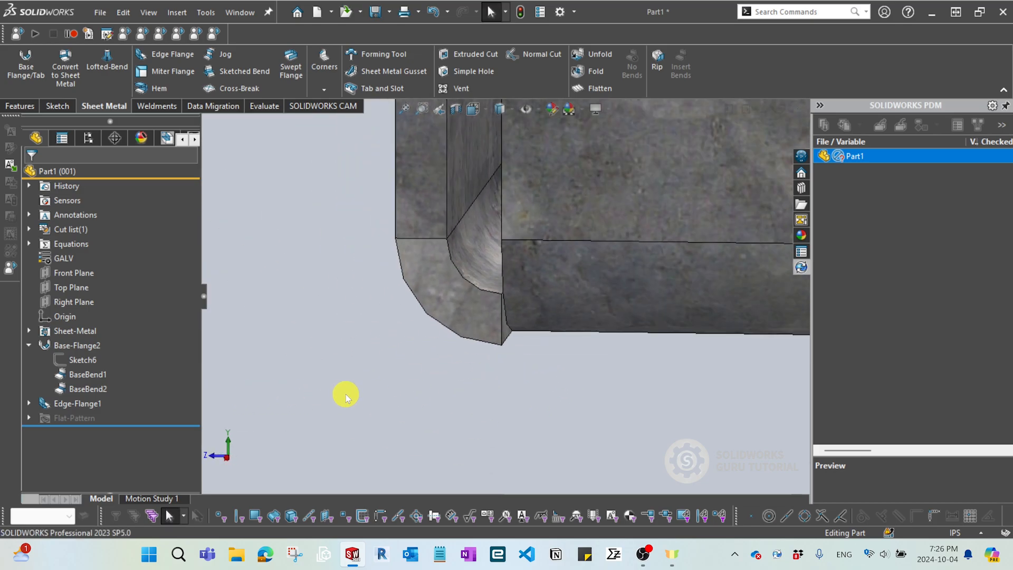
- Edit the edge flange to turn Trim side bends back on, accept it, and inspect the trimmed corner
click(87, 413)
click(101, 378)
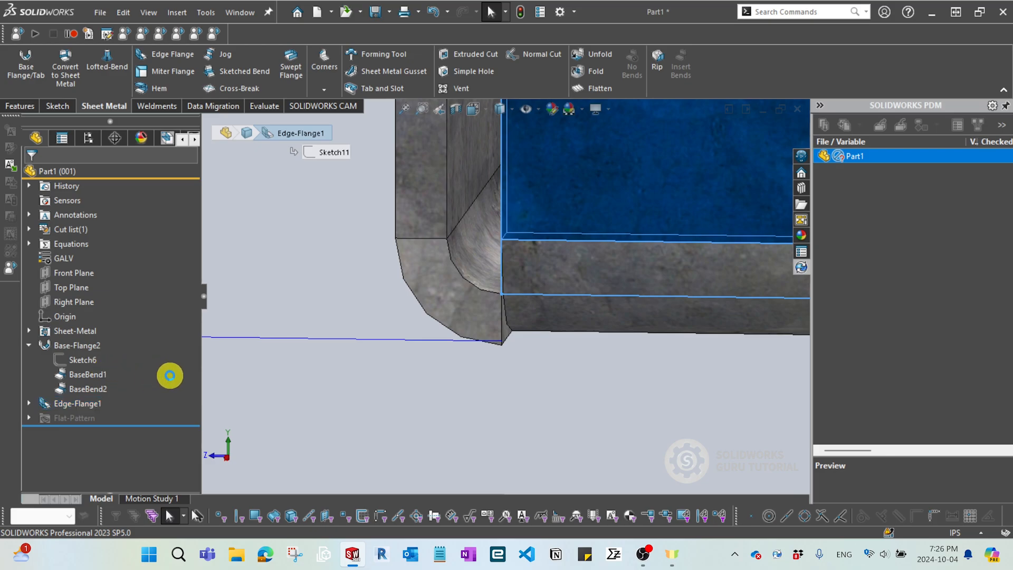
scroll(81, 449, down, 3)
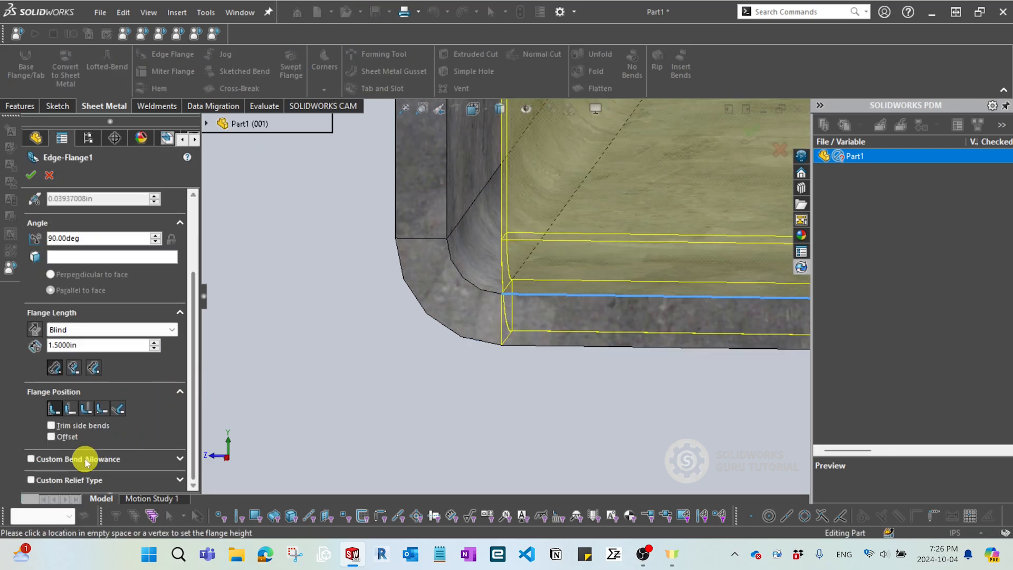
click(72, 425)
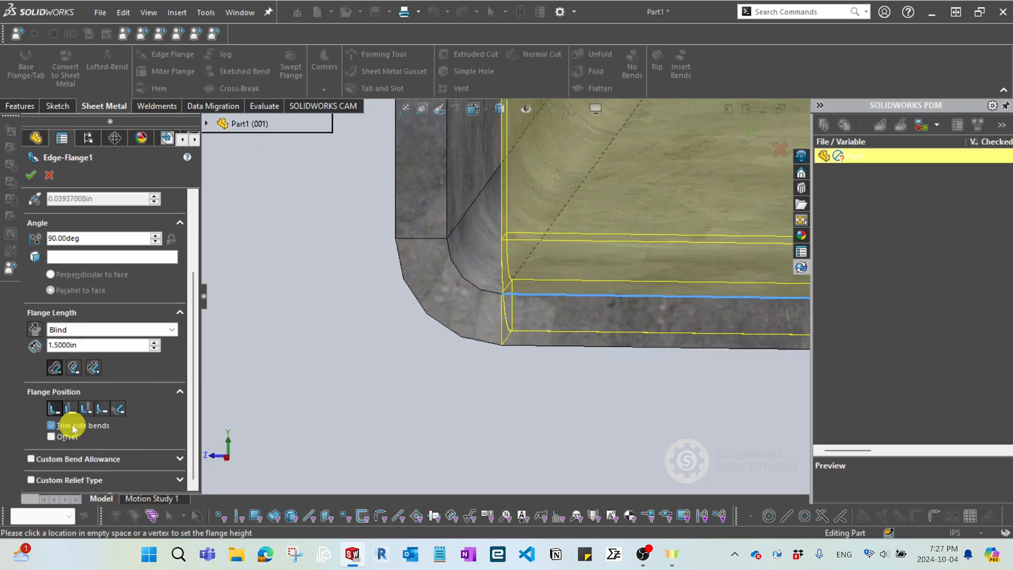
click(31, 174)
scroll(507, 337, down, 6)
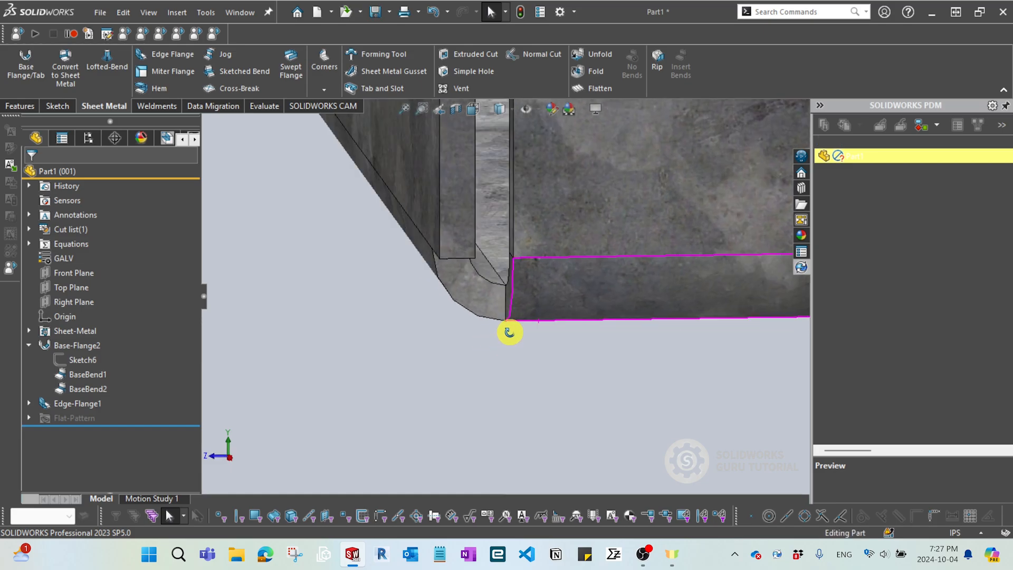
scroll(496, 274, down, 3)
scroll(538, 293, up, 12)
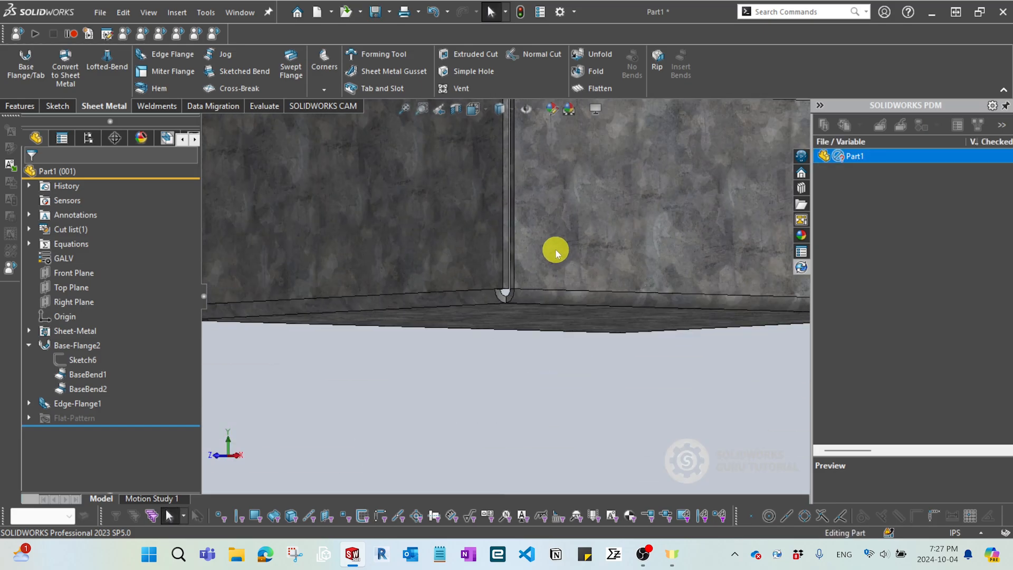
middle_drag(554, 248, 555, 302)
scroll(543, 295, down, 5)
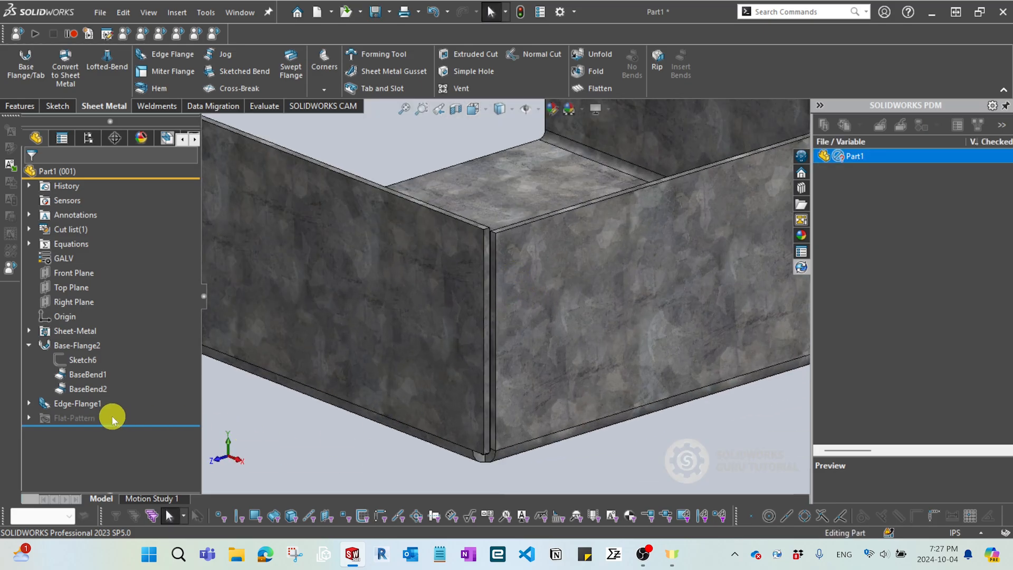
- Edit the edge flange to use the Bend Outside position, check the previewed bend at the corner, and accept it
click(81, 403)
click(90, 358)
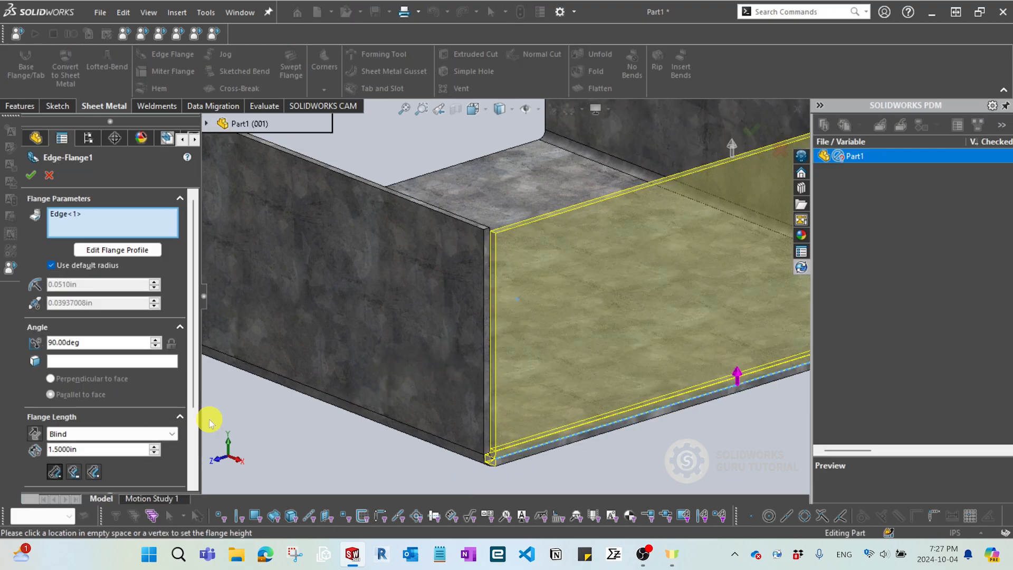
scroll(196, 409, down, 3)
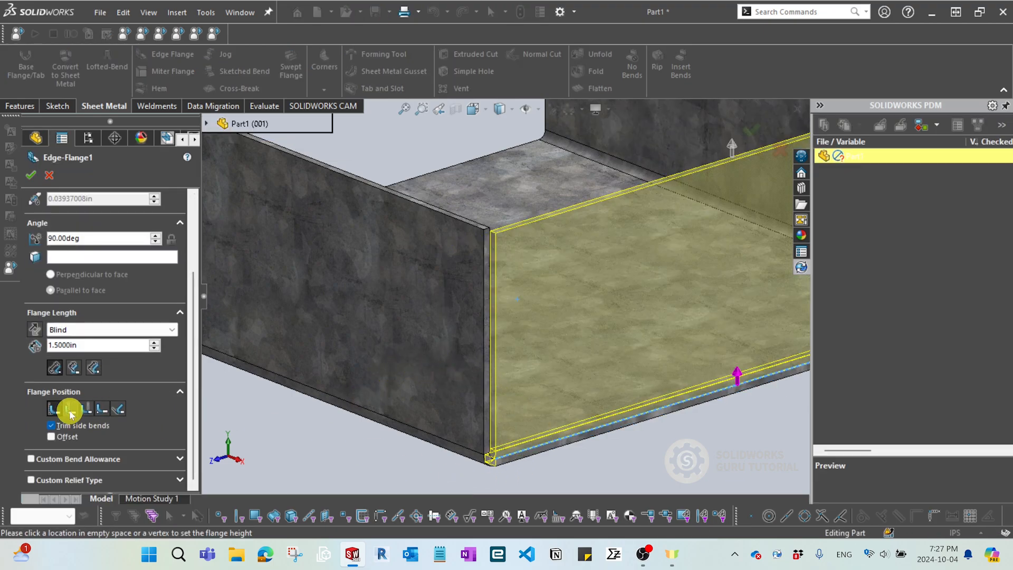
click(85, 409)
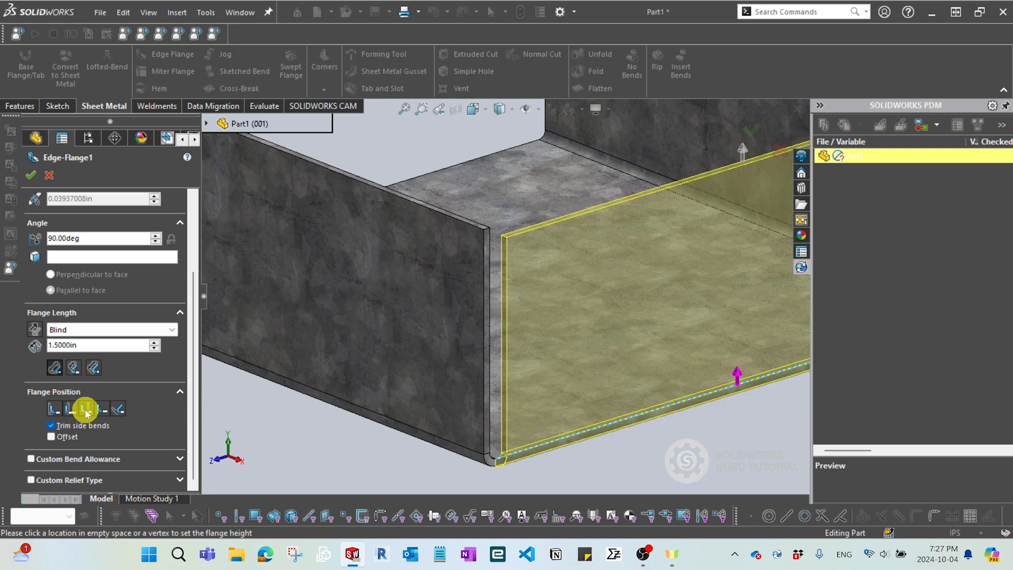
scroll(527, 401, up, 2)
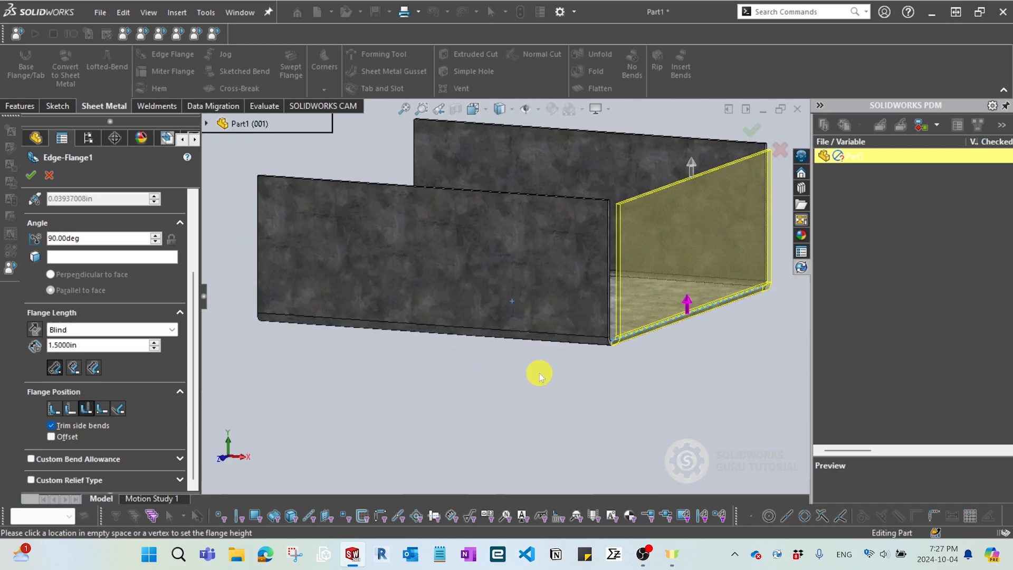
scroll(638, 328, down, 5)
scroll(650, 310, down, 3)
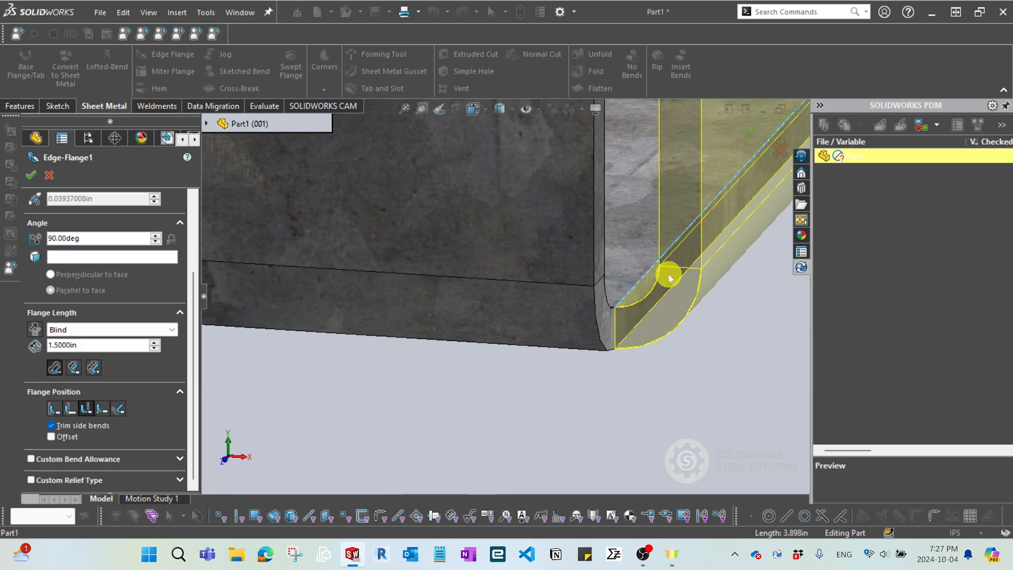
scroll(642, 308, up, 1)
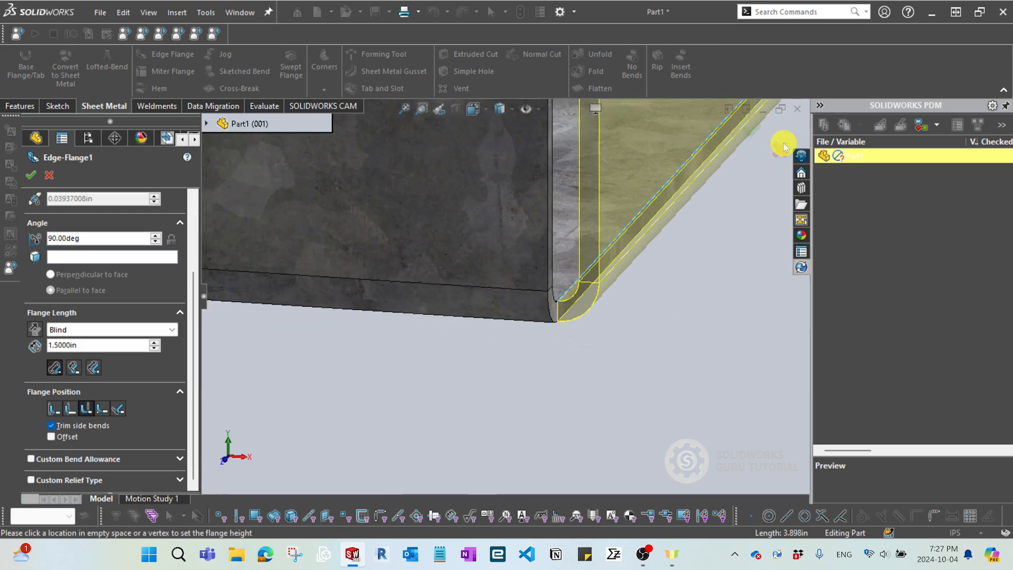
click(751, 130)
- Examine the bend junction and the open gap between the edge flange and the adjacent side wall, highlighting the gap's two end faces
middle_drag(673, 335, 536, 311)
scroll(535, 309, down, 6)
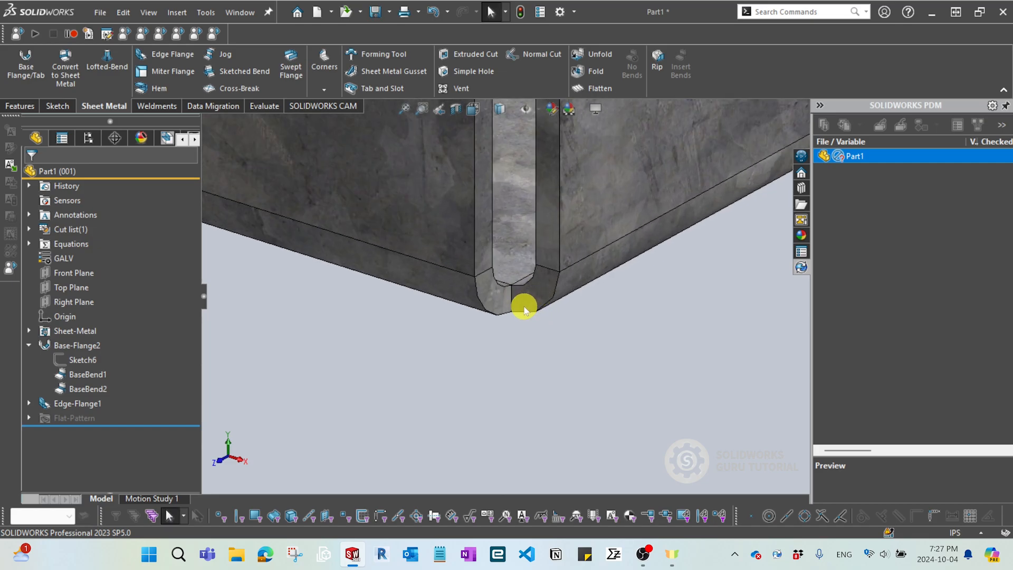
scroll(500, 294, up, 6)
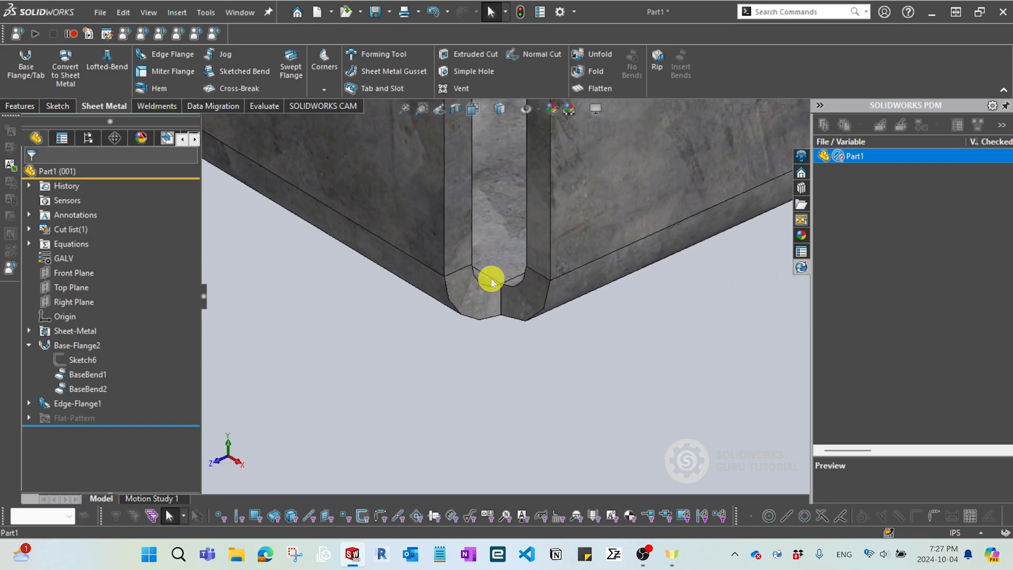
scroll(497, 203, down, 4)
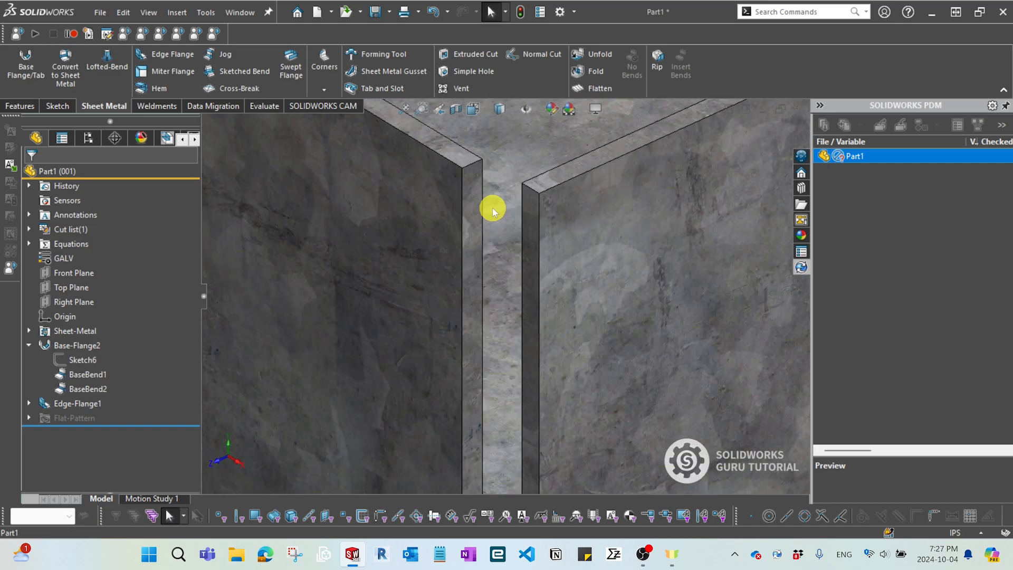
click(473, 212)
ctrl+click(557, 256)
scroll(550, 296, up, 8)
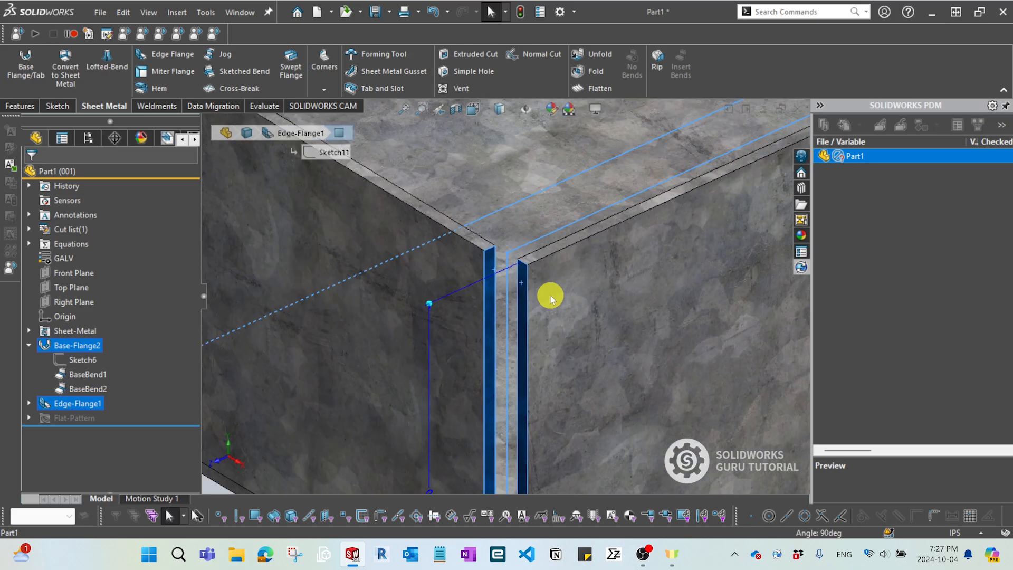
click(503, 358)
scroll(495, 287, down, 8)
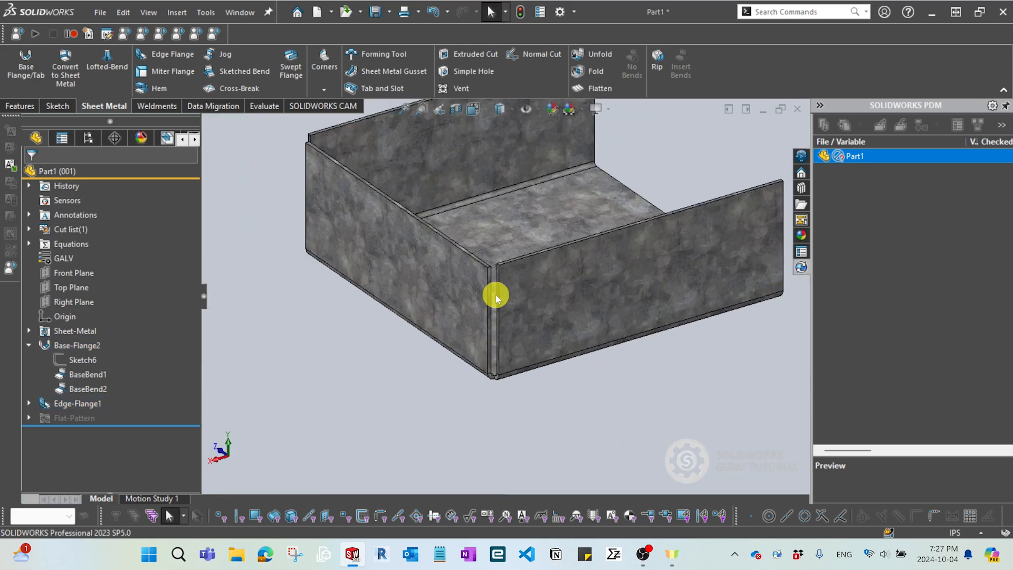
- Inspect the flange's other corner gap from several angles and highlight the end faces bordering it
middle_drag(493, 357, 584, 318)
scroll(584, 319, up, 1)
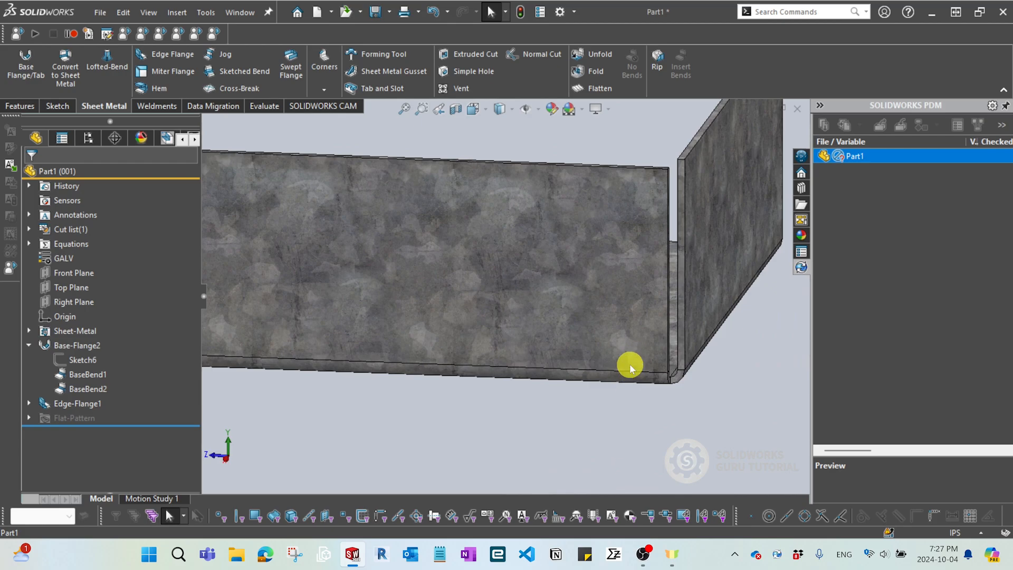
scroll(676, 353, down, 2)
middle_drag(675, 352, 567, 375)
scroll(622, 359, up, 4)
scroll(481, 271, down, 5)
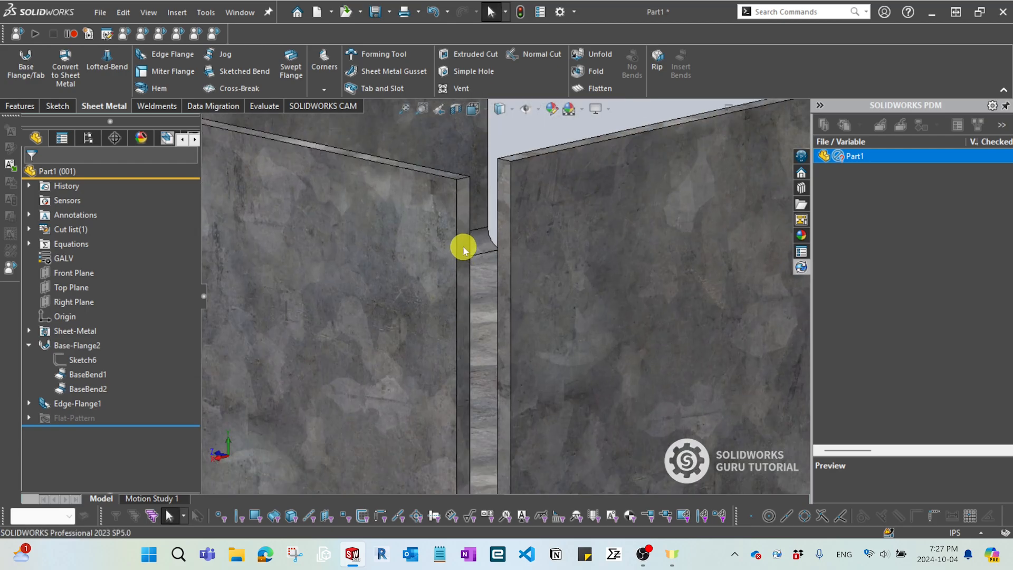
click(464, 247)
ctrl+click(499, 261)
scroll(501, 317, up, 4)
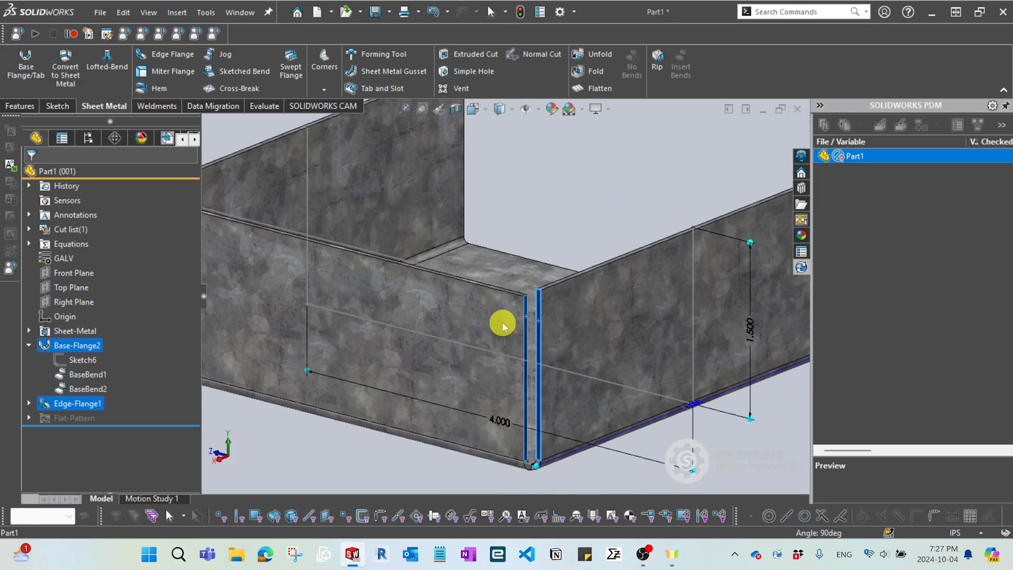
click(431, 457)
scroll(422, 437, up, 5)
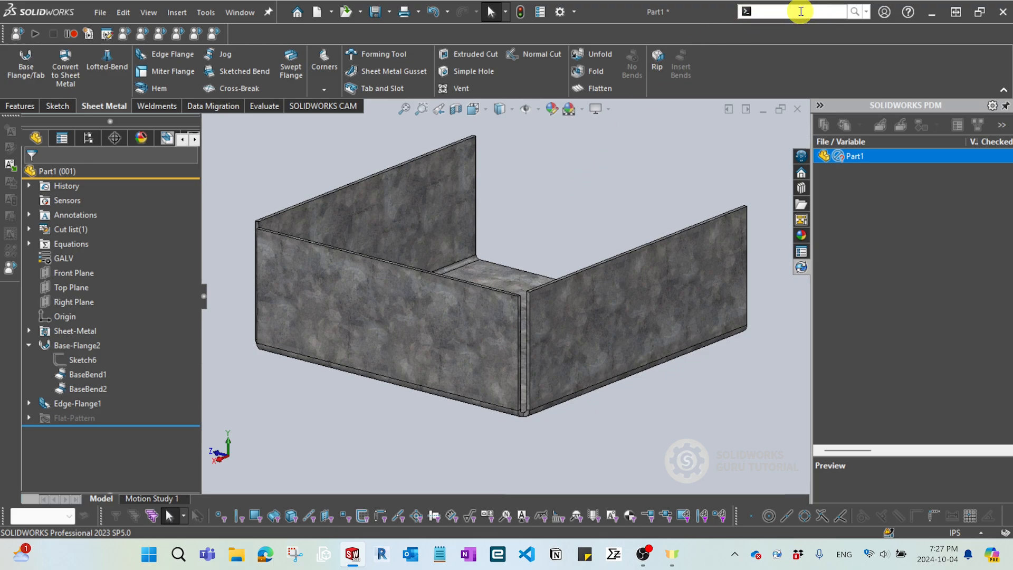
- Find and start the Closed Corner command, and select the edge flange's end face at the gap as the face to extend
text(ed)
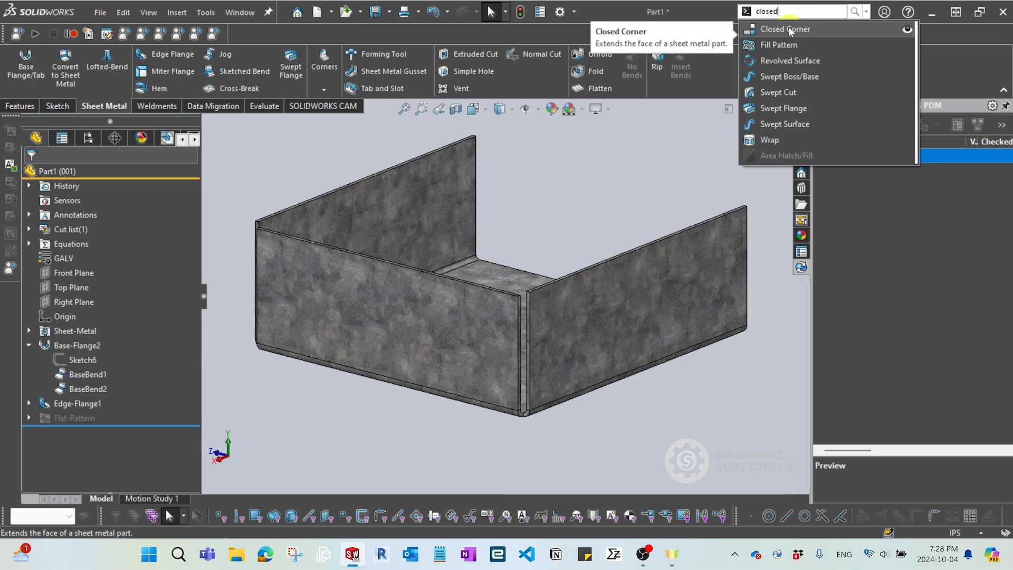
click(789, 30)
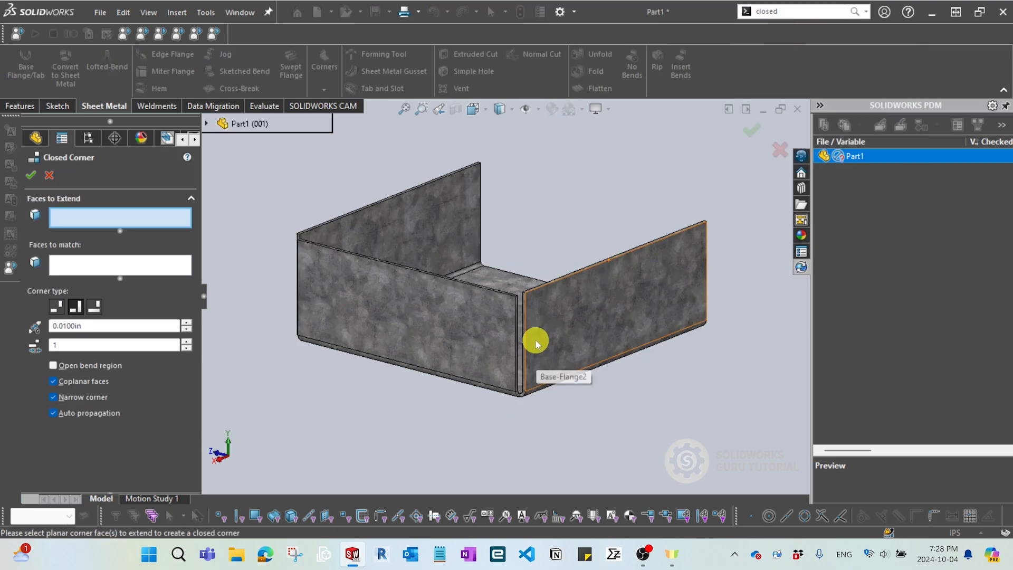
scroll(506, 341, down, 4)
scroll(504, 337, down, 5)
click(491, 289)
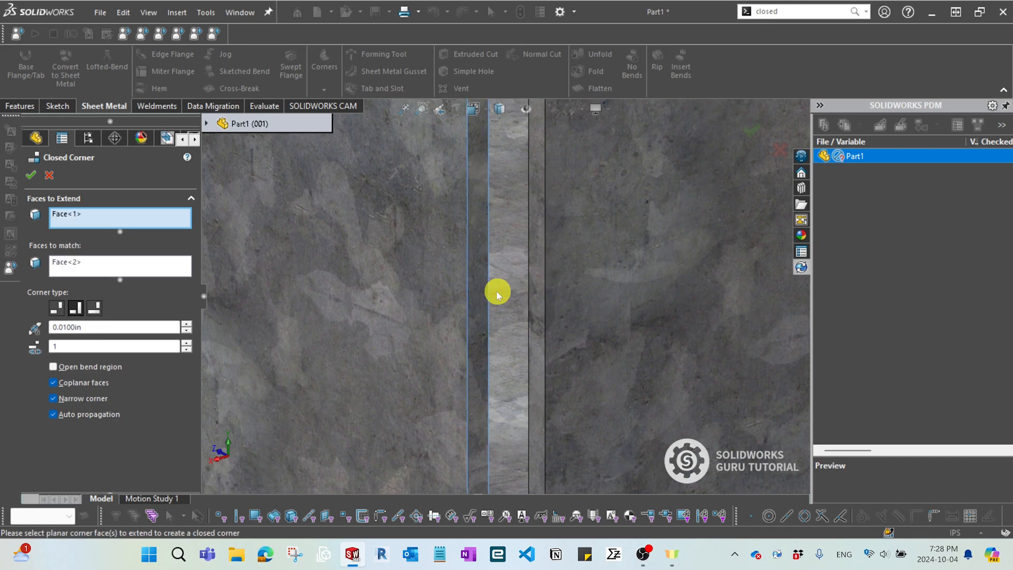
scroll(539, 302, up, 6)
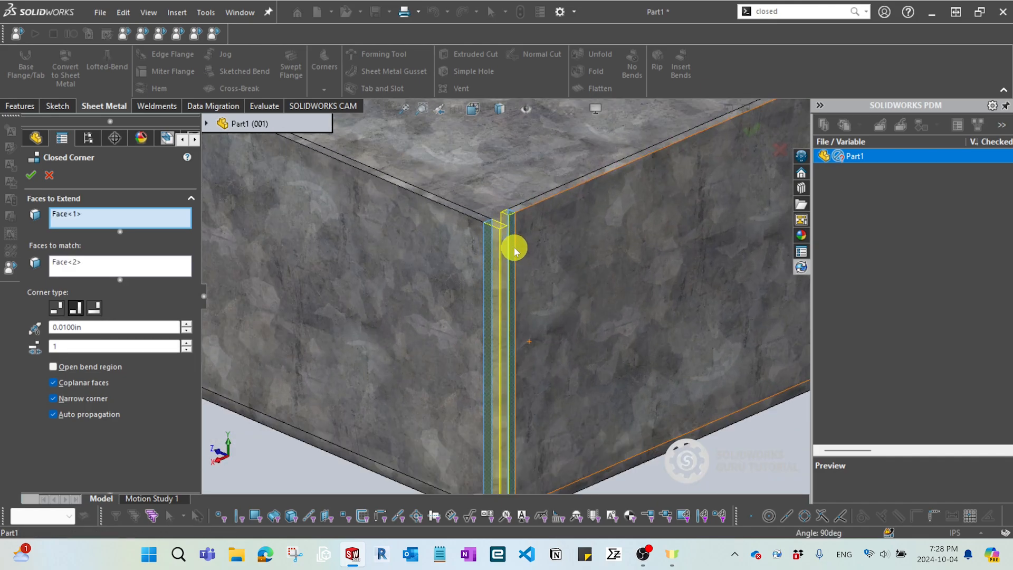
scroll(514, 242, down, 1)
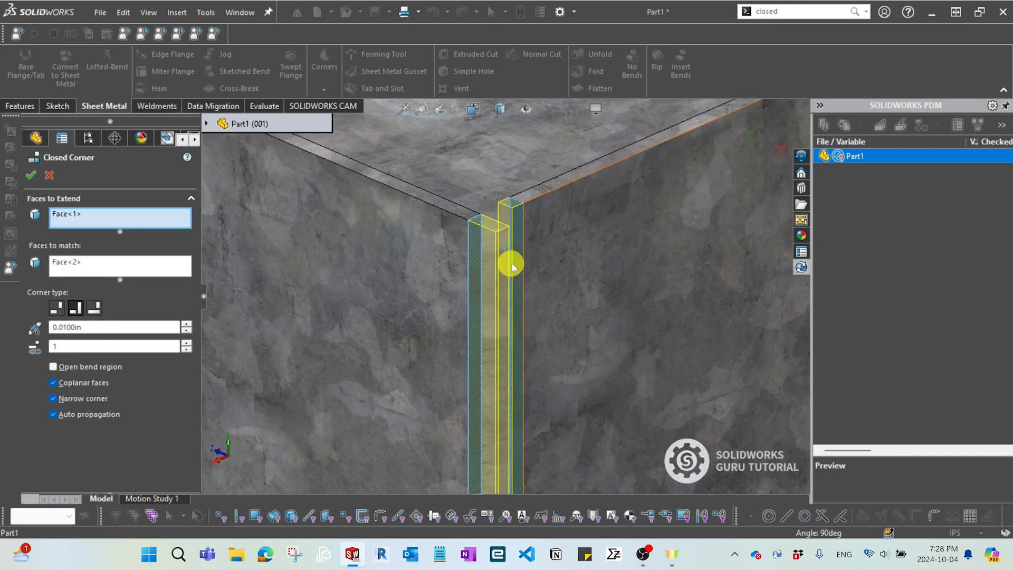
scroll(507, 264, up, 3)
- Compare the Butt, Overlap and Underlap corner types, accept the closed corner as Overlap, and inspect its inner side
click(58, 310)
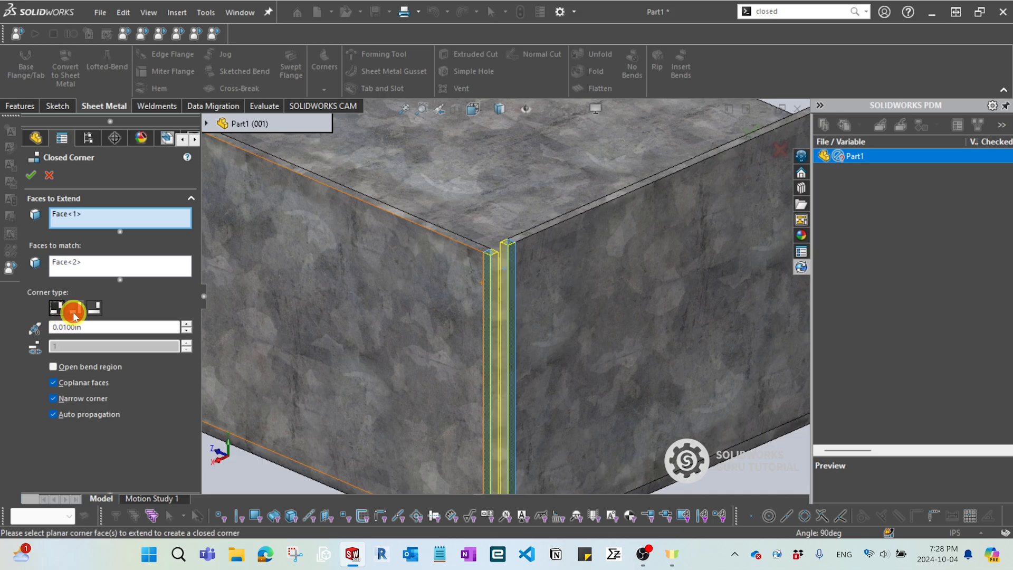
mouse_move(489, 282)
middle_down()
mouse_move(540, 335)
mouse_move(502, 285)
middle_up()
click(76, 310)
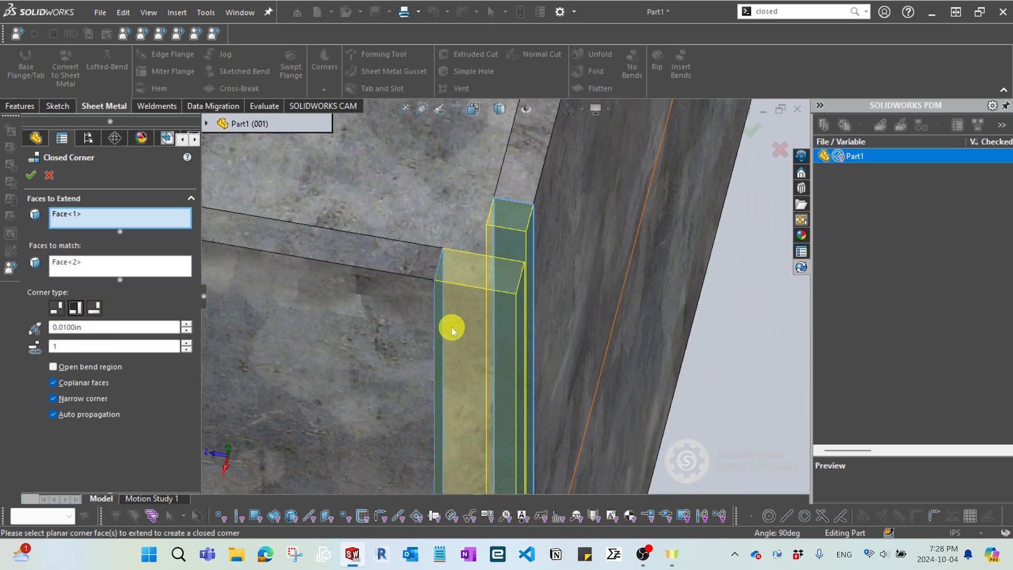
middle_drag(452, 328, 214, 338)
click(94, 308)
click(75, 309)
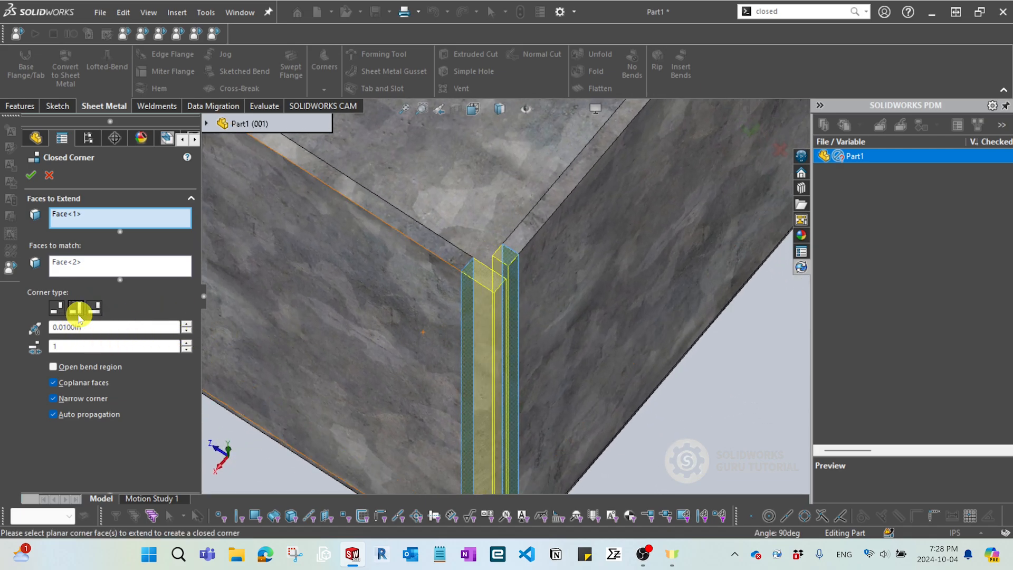
middle_drag(472, 341, 488, 300)
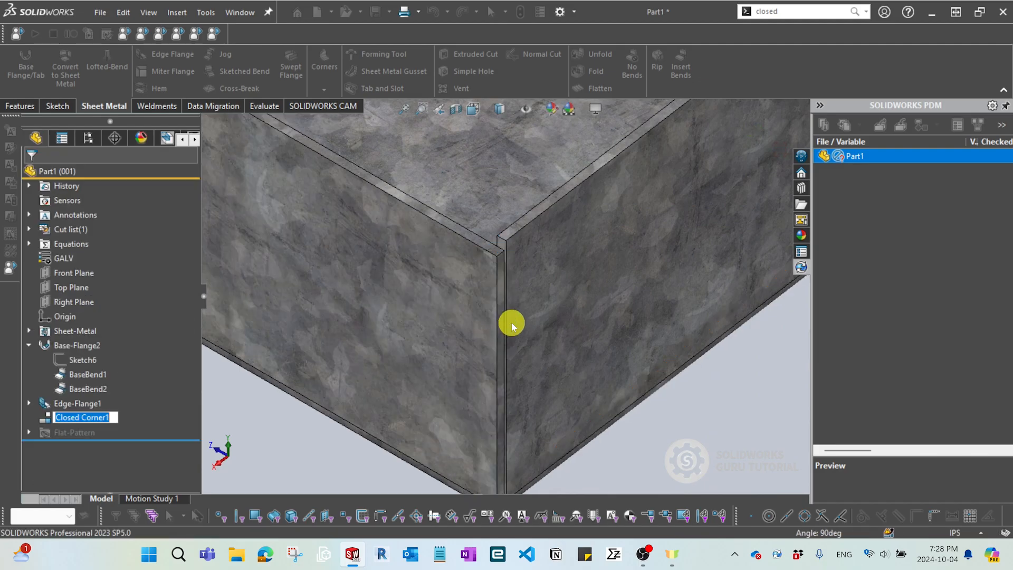
scroll(511, 323, up, 4)
scroll(514, 381, down, 7)
middle_drag(514, 380, 532, 343)
scroll(504, 296, up, 2)
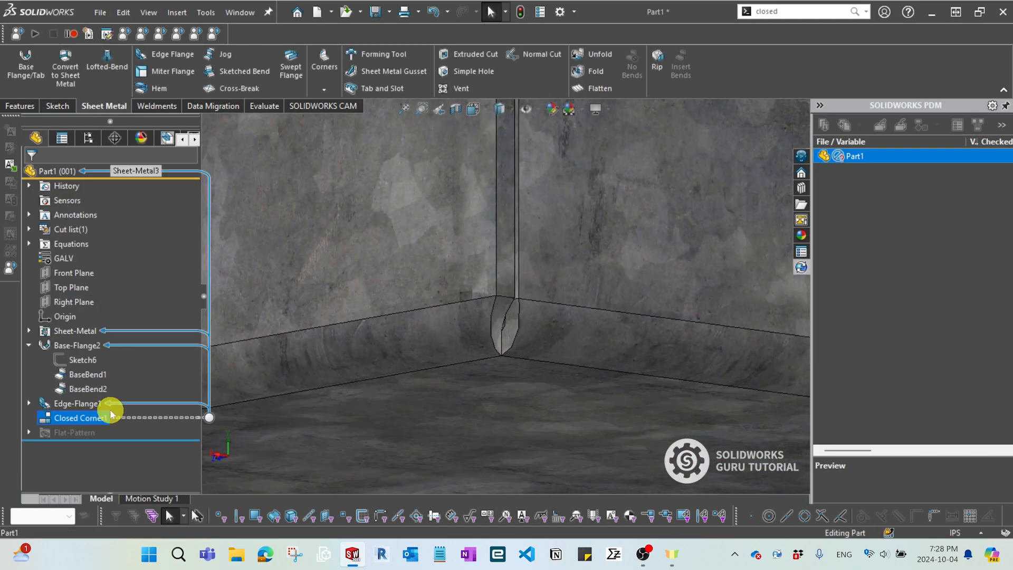
- Edit the closed corner to use the Butt corner type, accept it, and inspect the relief opening at the bends
right_click(96, 417)
click(116, 222)
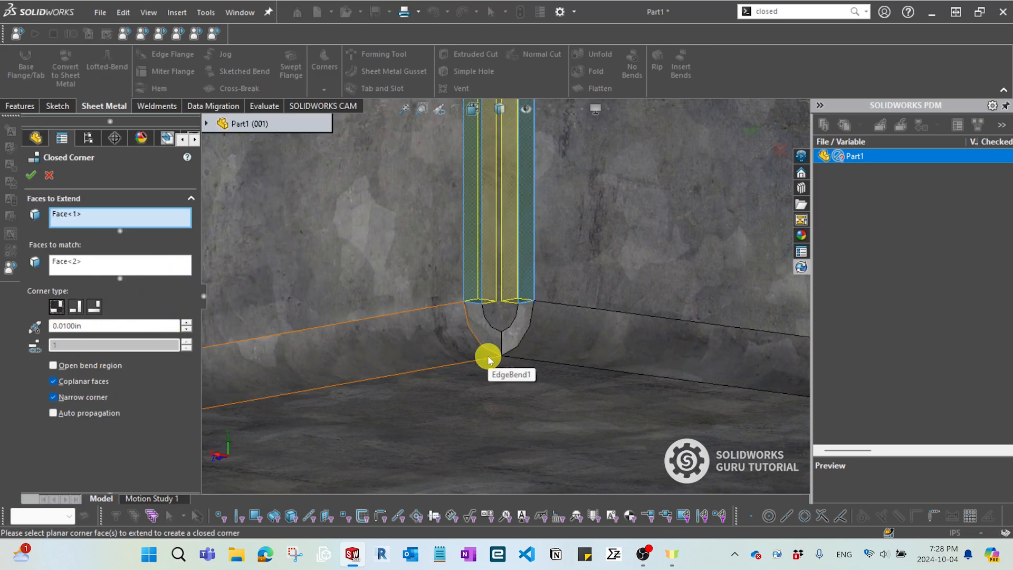
scroll(505, 341, up, 4)
middle_drag(505, 340, 510, 391)
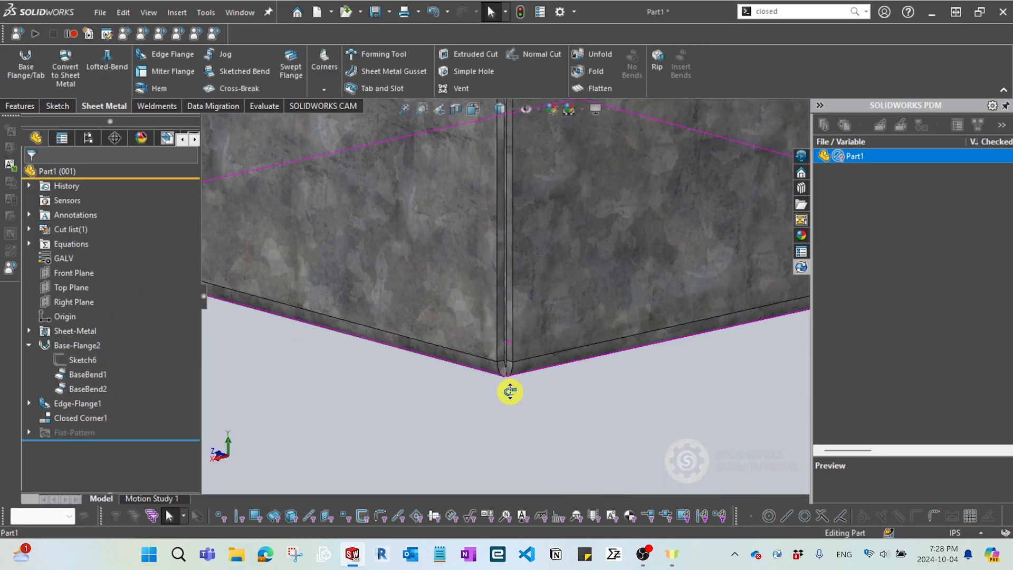
scroll(508, 291, up, 4)
scroll(514, 231, down, 5)
middle_drag(499, 323, 489, 449)
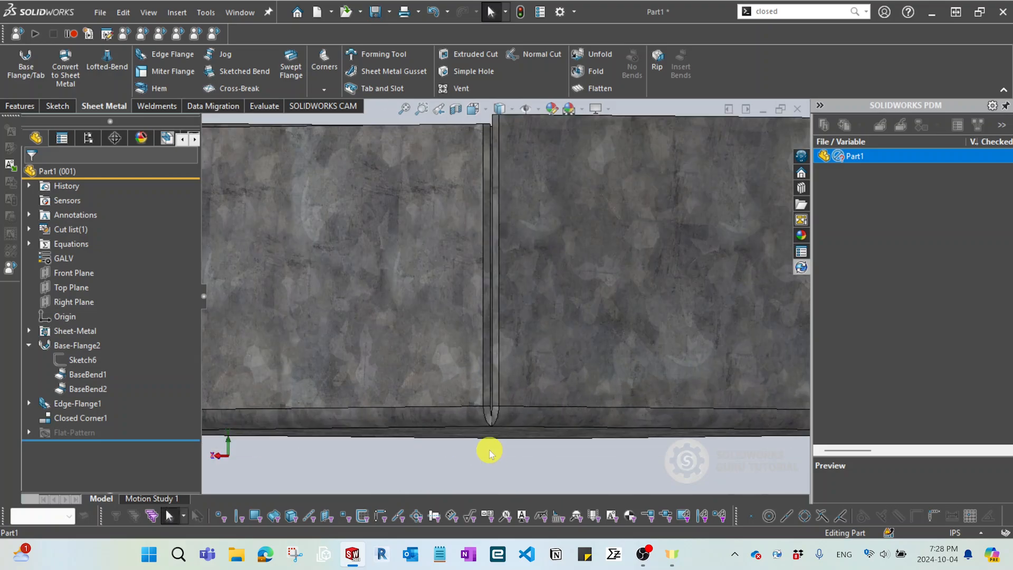
scroll(508, 408, down, 3)
- Edit the closed corner, set its gap distance to 0.0625 in, and accept it
click(74, 417)
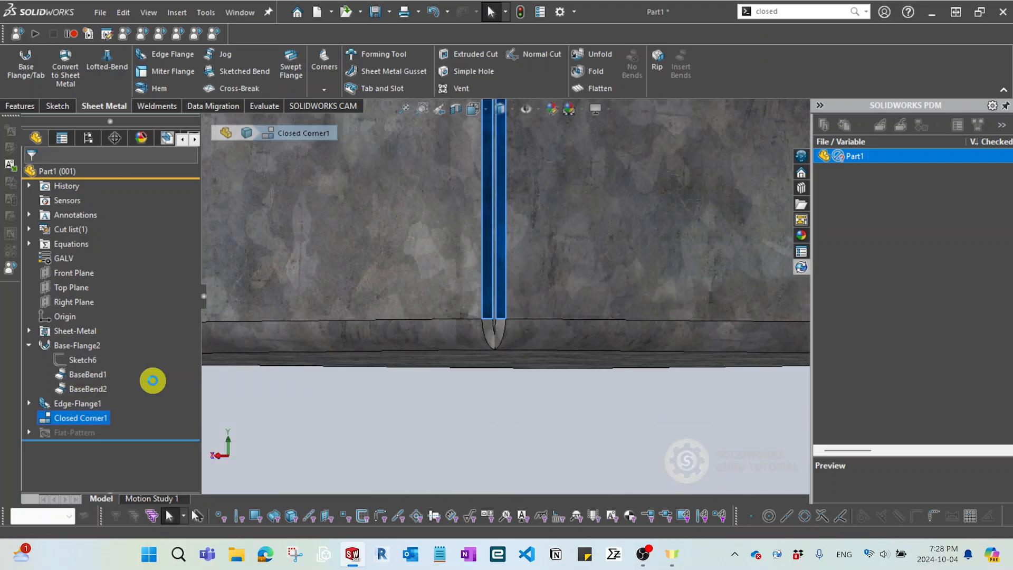
click(151, 380)
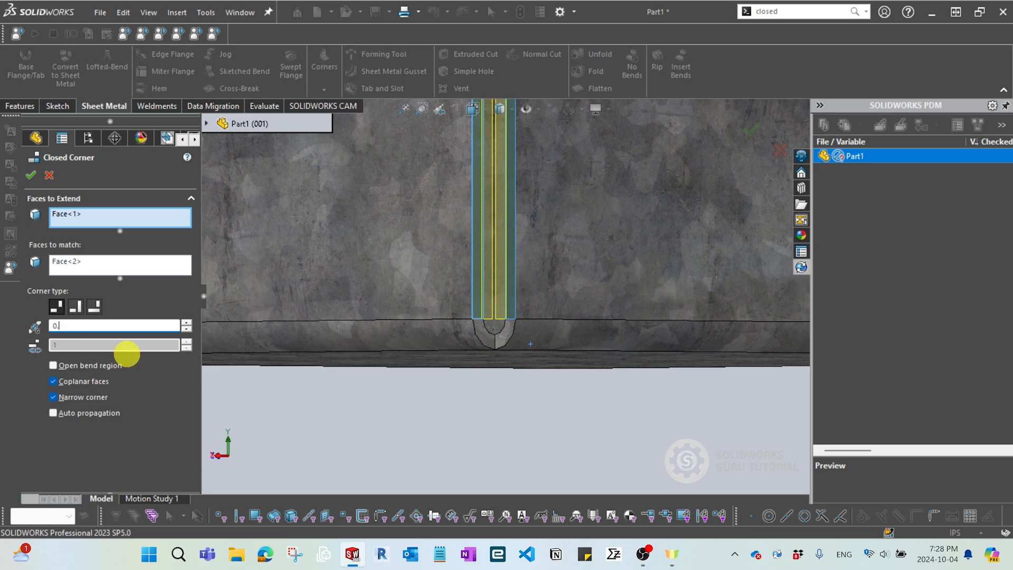
text(16)
key(Return)
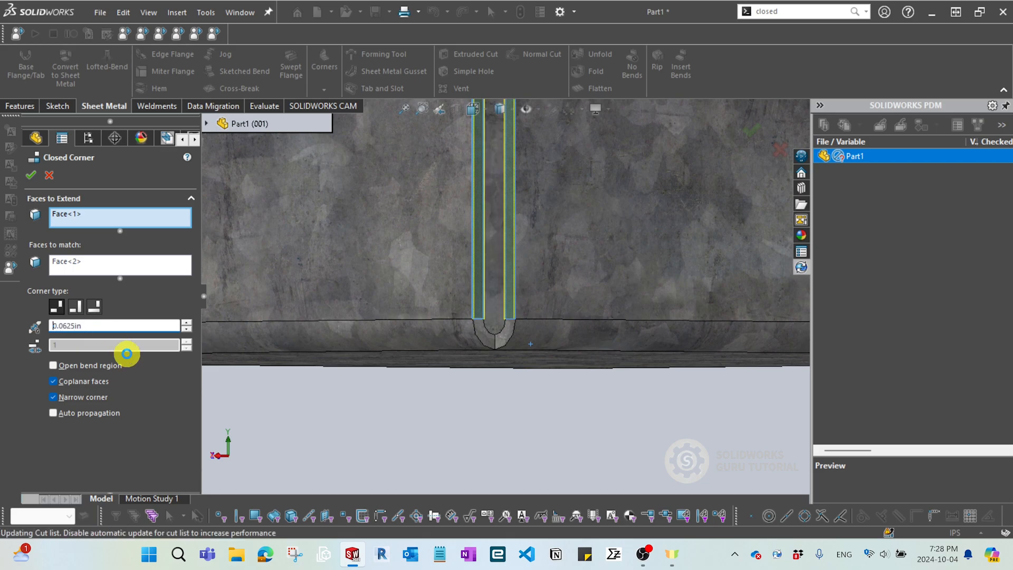
- Reopen the closed corner feature, set its gap distance to 0.03125 in, and accept it
click(79, 417)
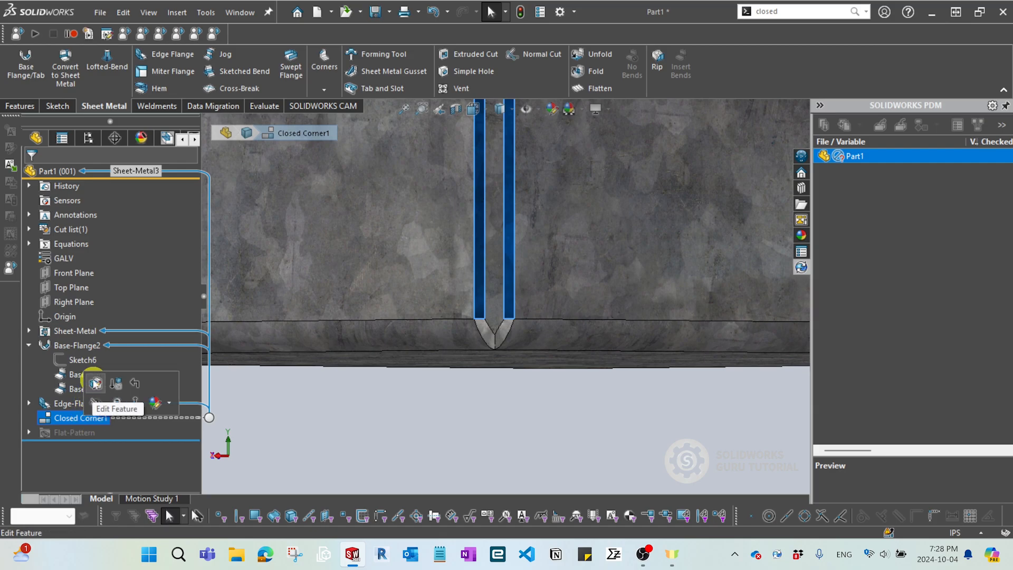
click(96, 384)
click(103, 327)
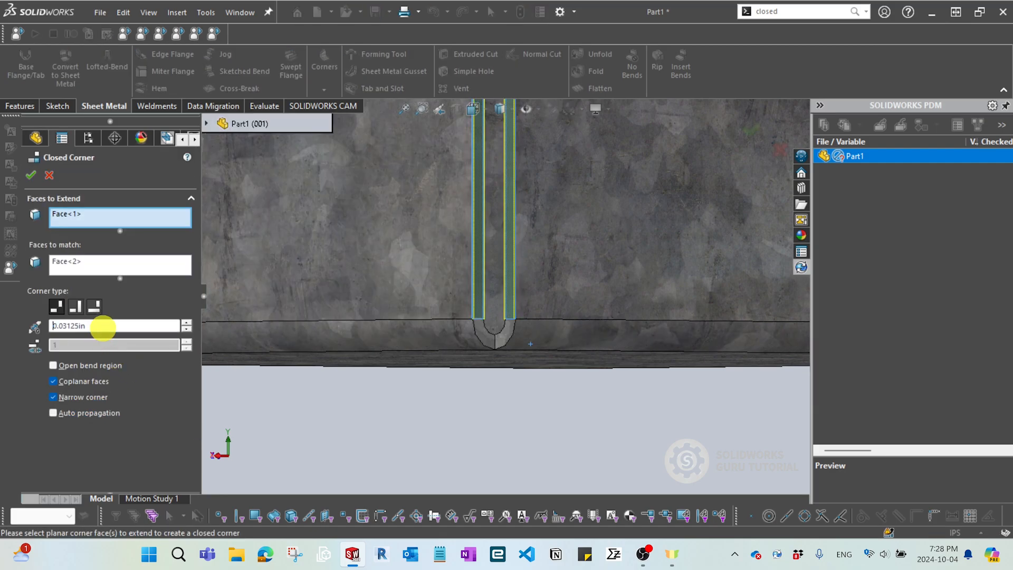
key(Return)
- Examine the closed corner gap and the flange's other corner, up close and from around the part
middle_drag(768, 475, 446, 268)
scroll(510, 289, up, 3)
scroll(523, 176, down, 5)
scroll(495, 278, up, 7)
scroll(445, 268, down, 3)
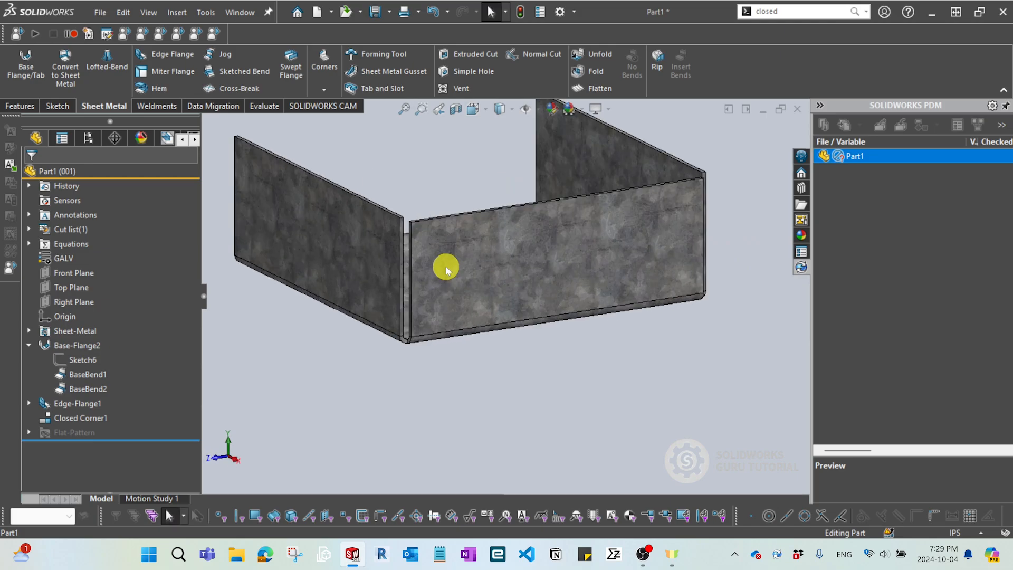
scroll(446, 267, down, 4)
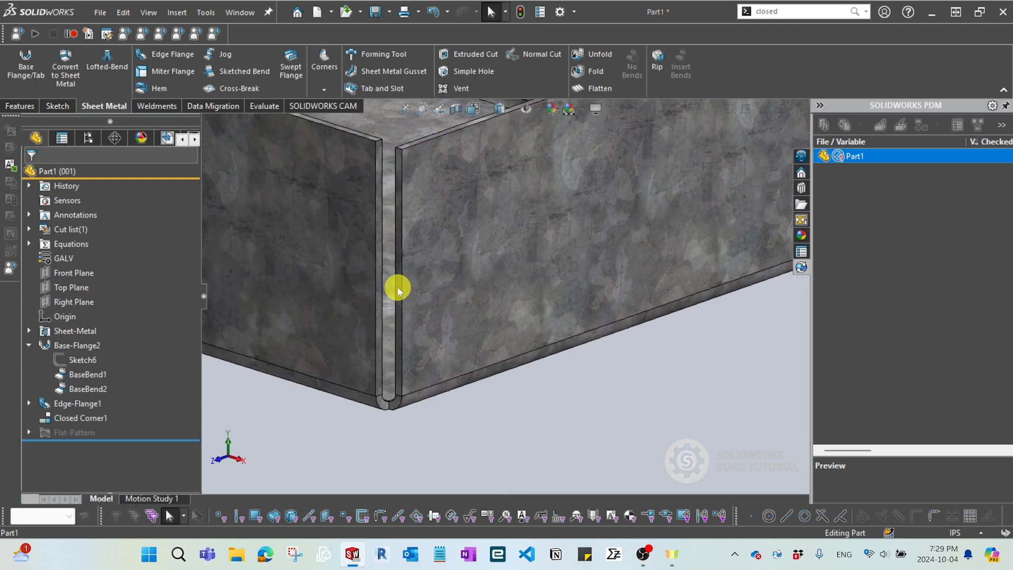
scroll(398, 289, up, 6)
middle_drag(488, 308, 387, 263)
scroll(425, 301, down, 6)
scroll(387, 263, up, 3)
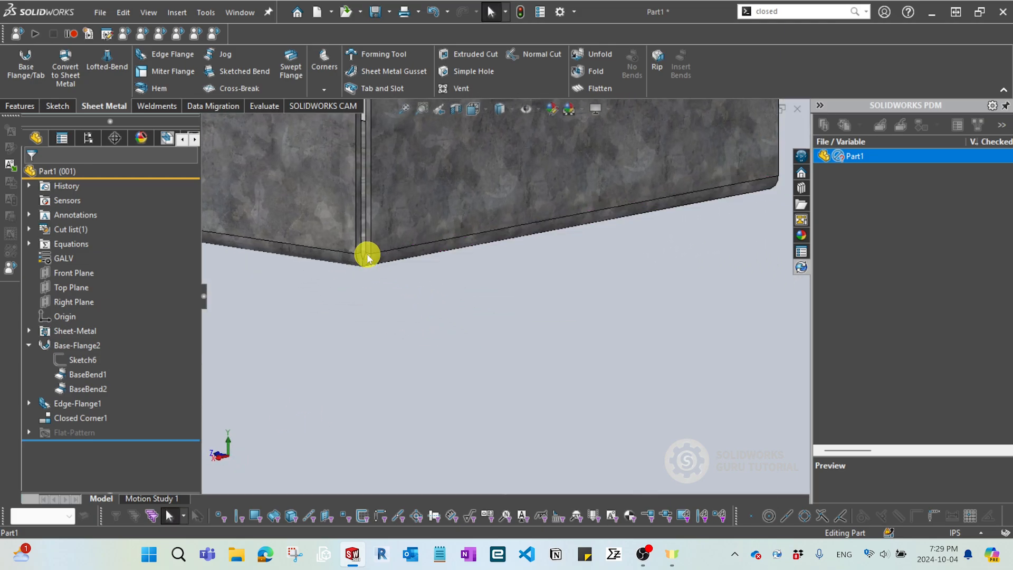
scroll(436, 201, up, 3)
middle_drag(470, 273, 460, 239)
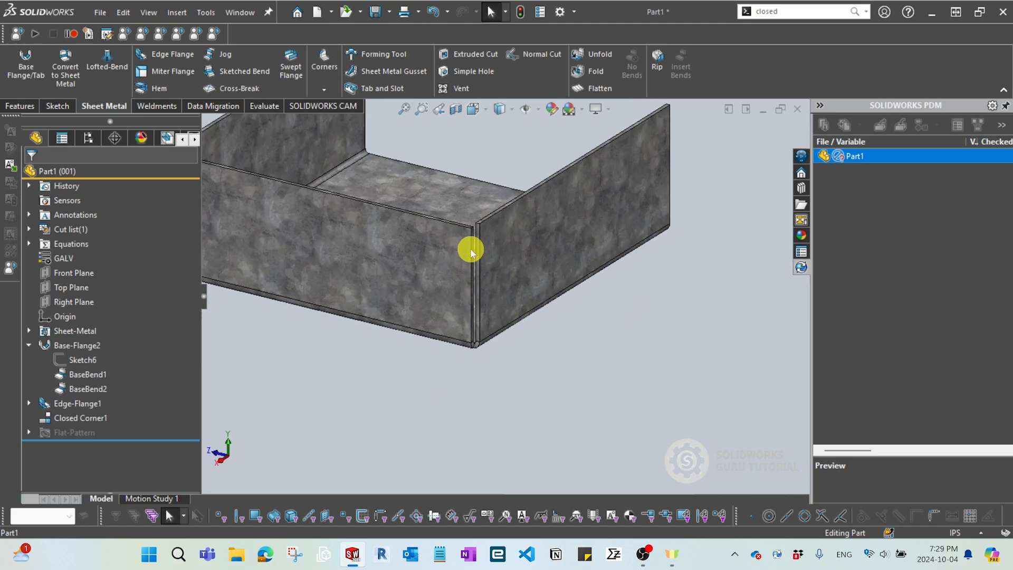
scroll(473, 271, up, 3)
middle_drag(472, 271, 396, 287)
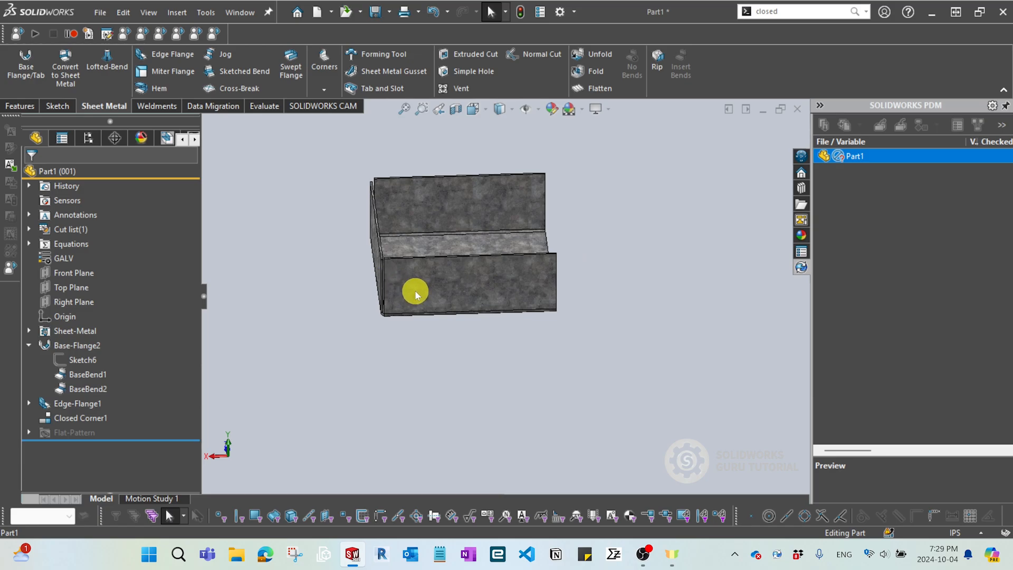
middle_drag(561, 329, 513, 293)
scroll(513, 294, down, 2)
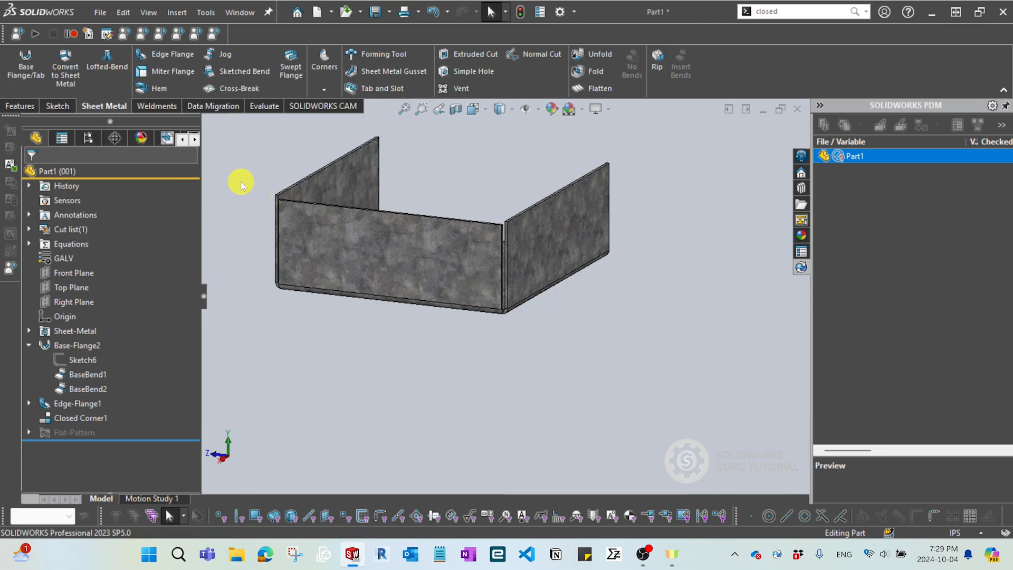
- Add a 90° edge flange extending outward from the upper edge of the channel wall beside the closed corner gap
middle_drag(240, 185, 393, 263)
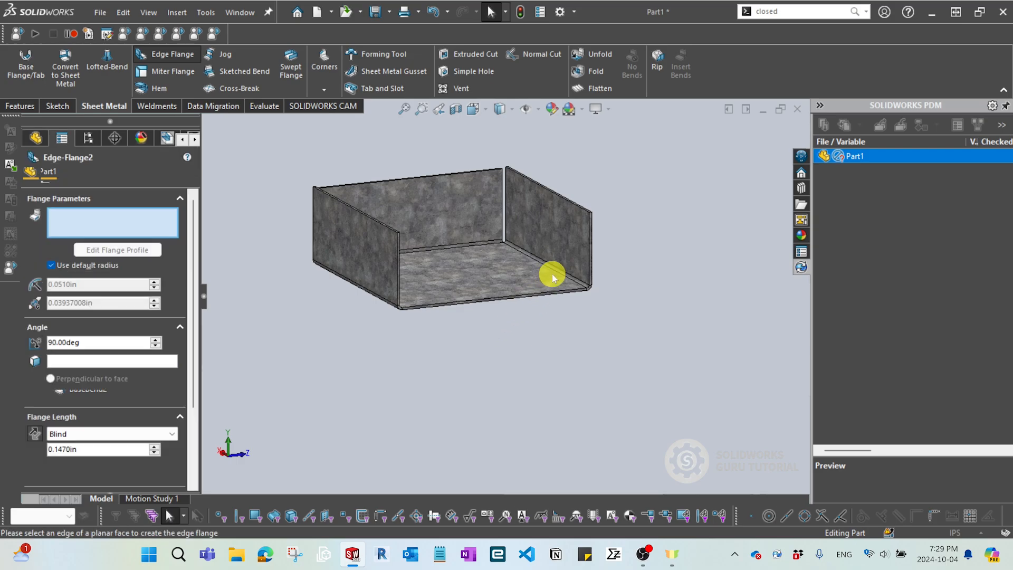
middle_drag(549, 274, 562, 282)
click(548, 236)
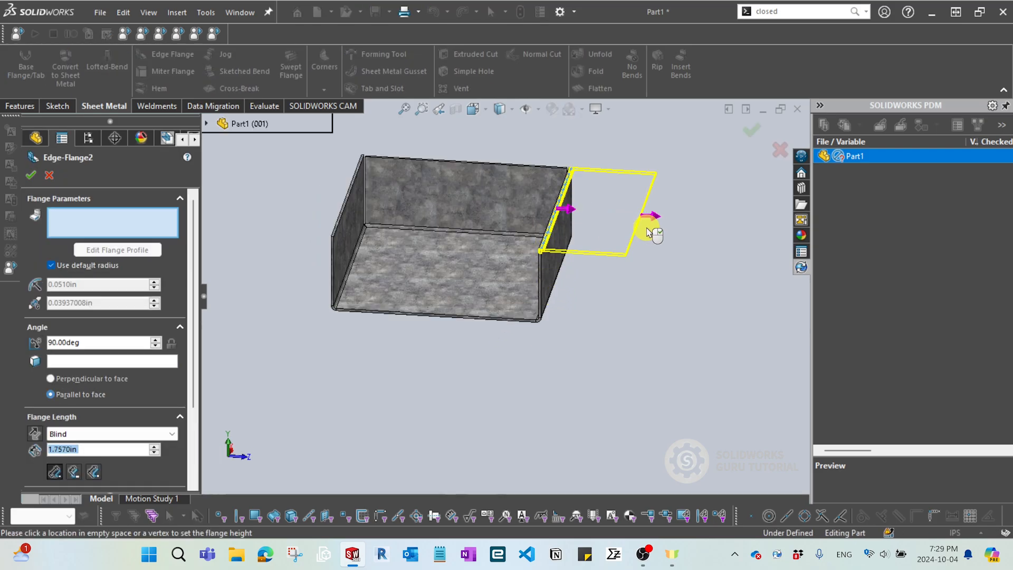
click(756, 140)
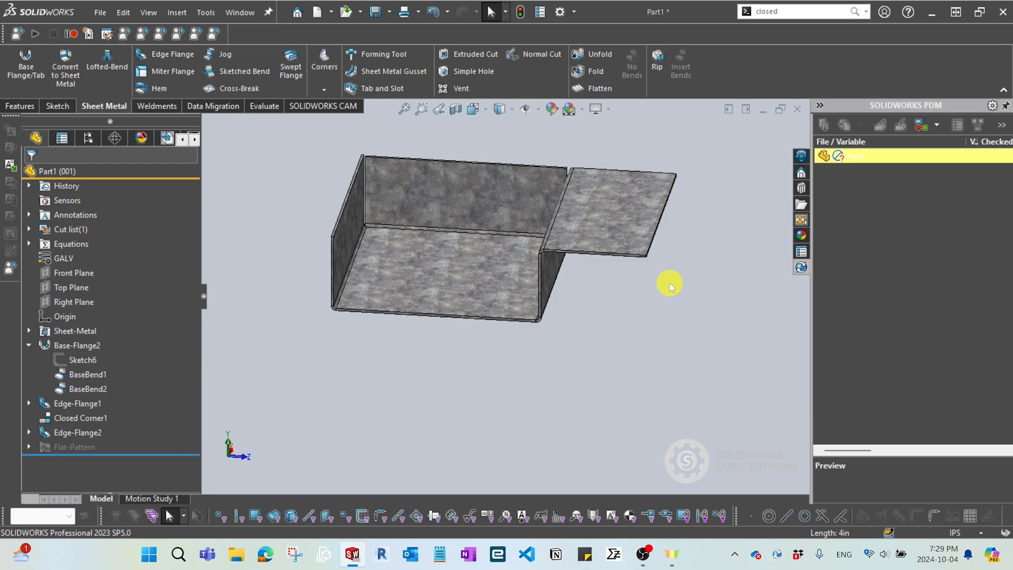
- Add a second 90° edge flange, 1.55 in long, pointing upward from the outer edge of the horizontal flange
key(Return)
click(653, 240)
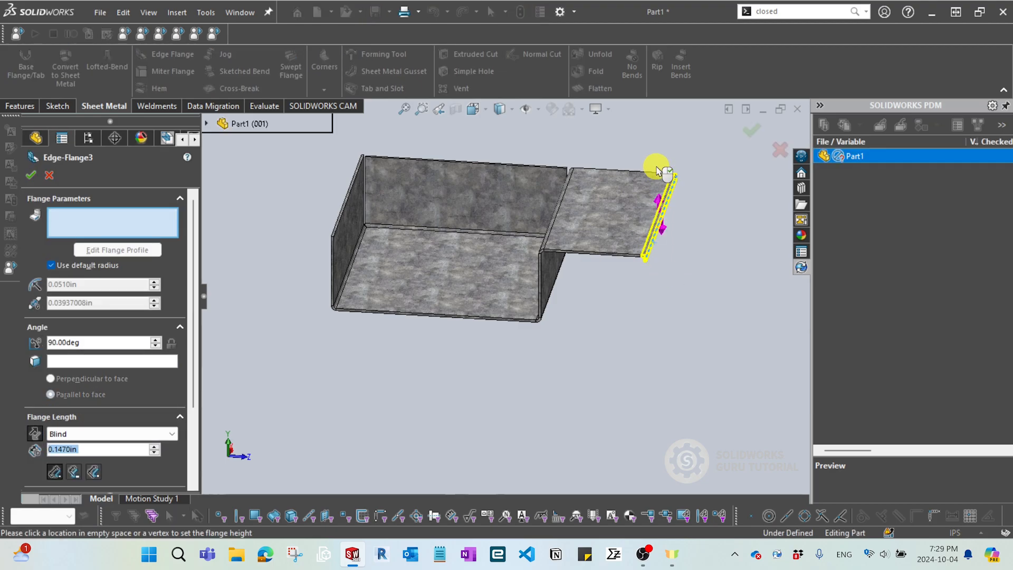
click(712, 450)
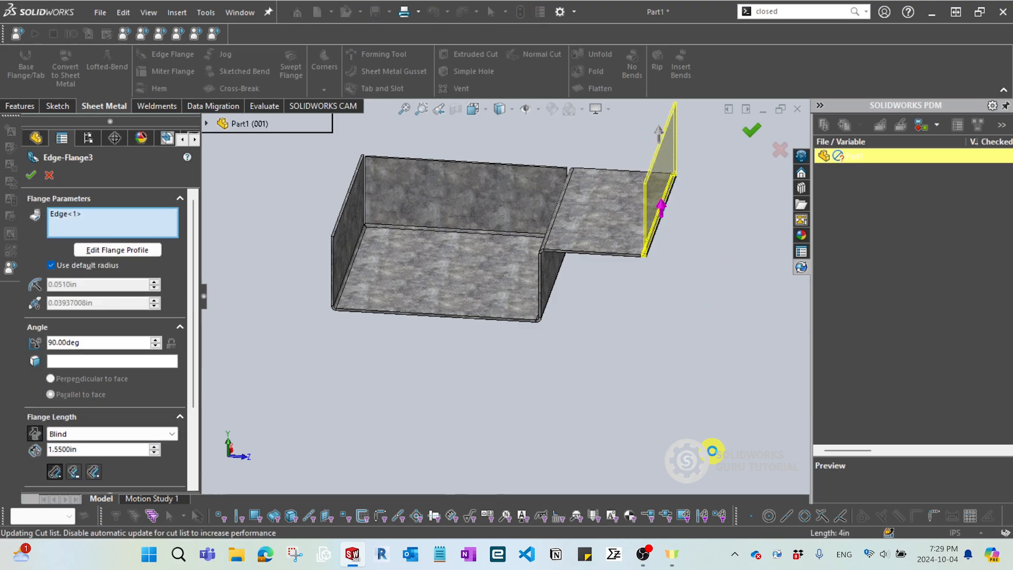
key(Return)
middle_drag(626, 351, 470, 244)
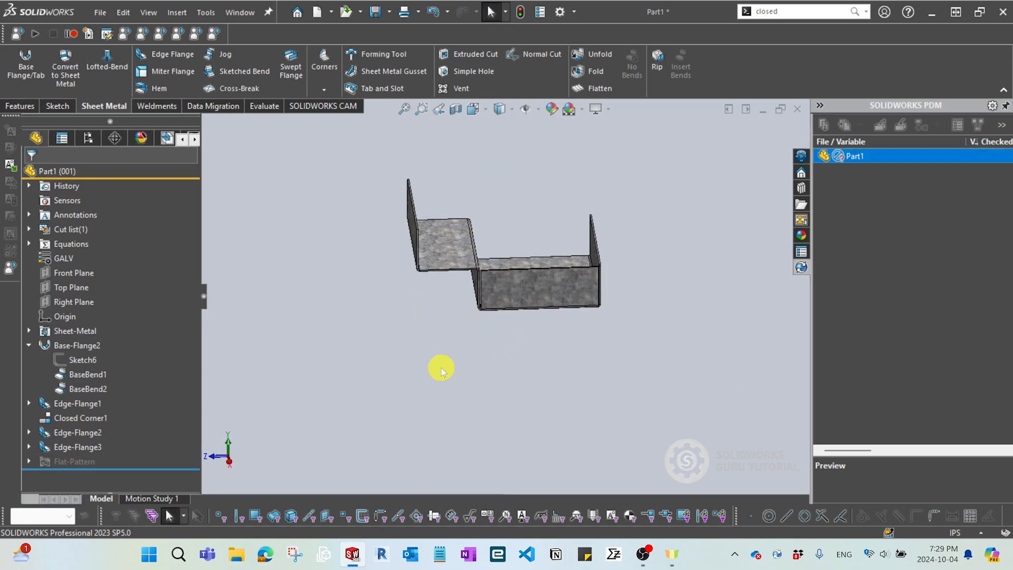
- Delete the two newest edge flanges, Edge-Flange2 and Edge-Flange3
click(77, 449)
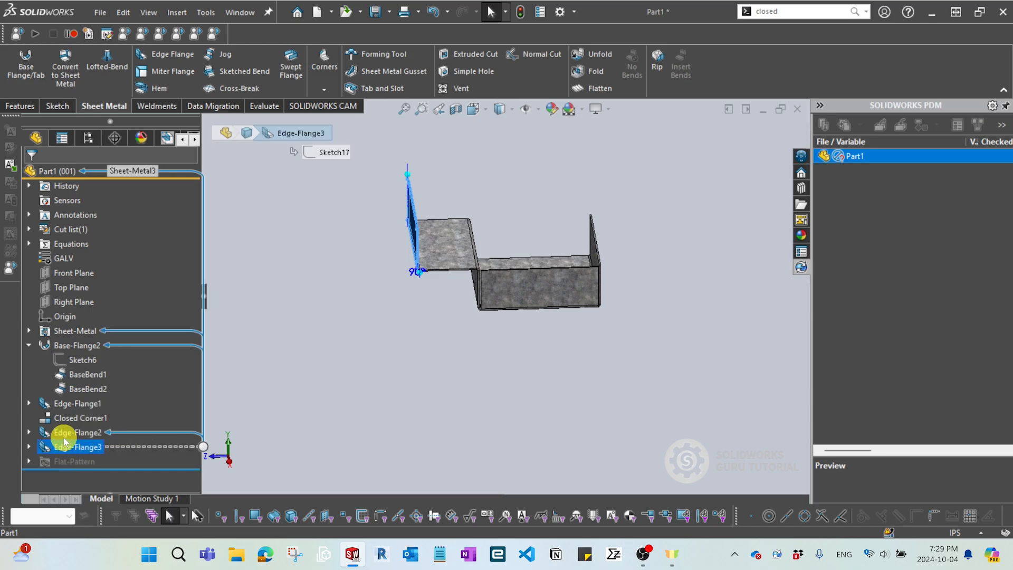
ctrl+click(66, 435)
click(80, 398)
middle_drag(495, 339, 556, 290)
scroll(530, 294, down, 4)
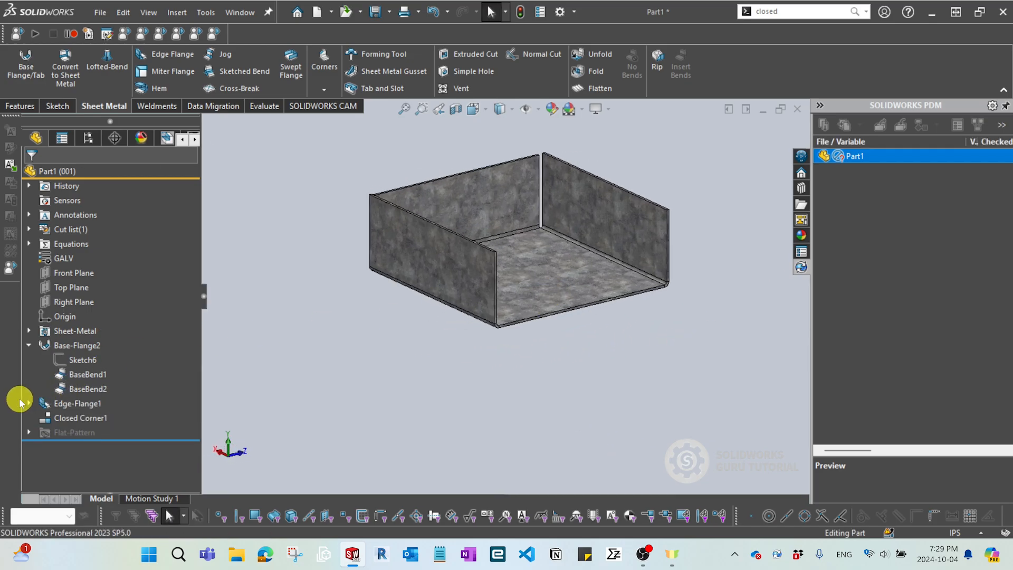
- Expand Edge-Flange1 and highlight its profile sketch to examine the outline in the model
click(71, 363)
click(39, 409)
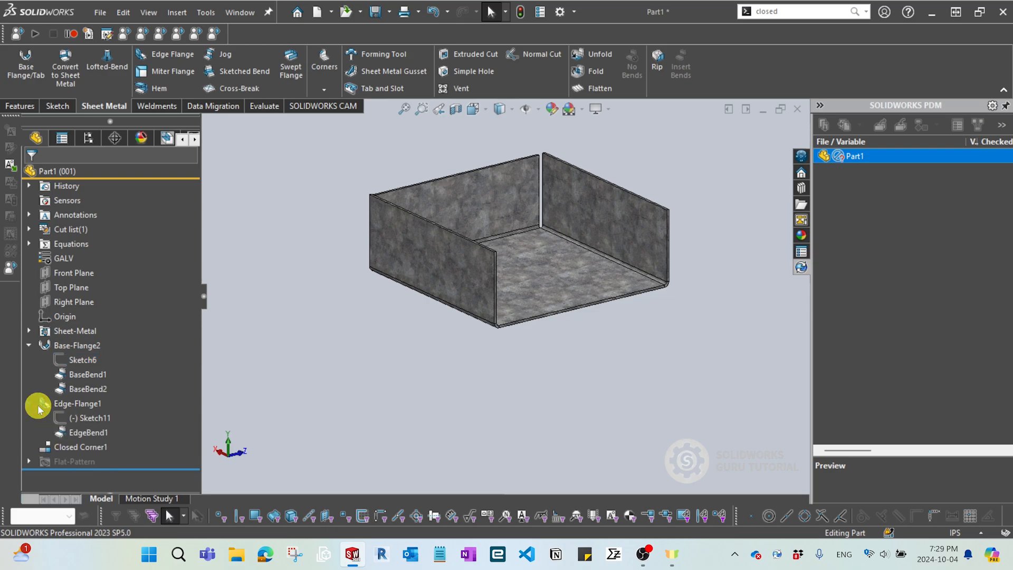
click(82, 419)
right_click(106, 419)
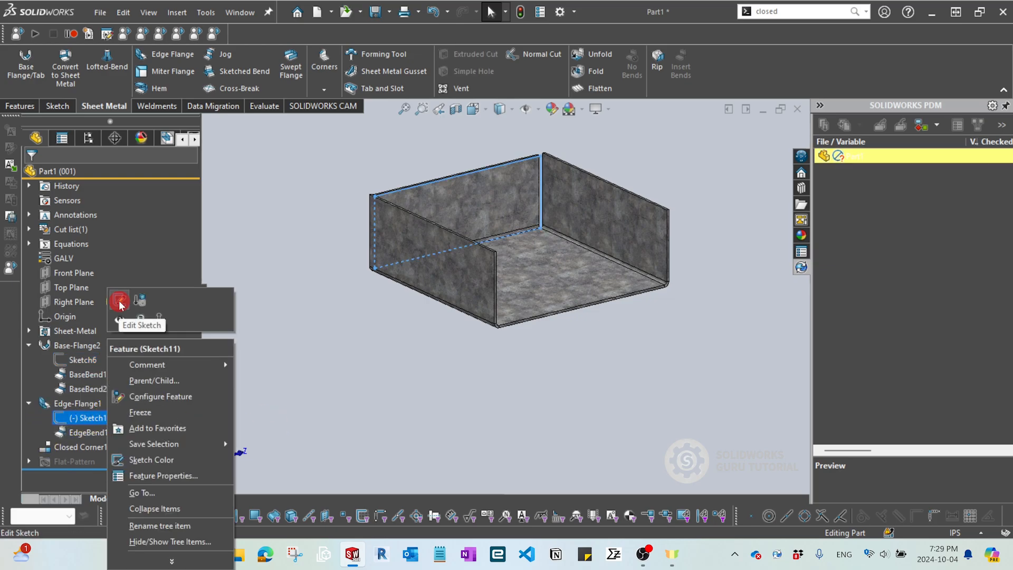
key(Escape)
click(65, 409)
click(274, 415)
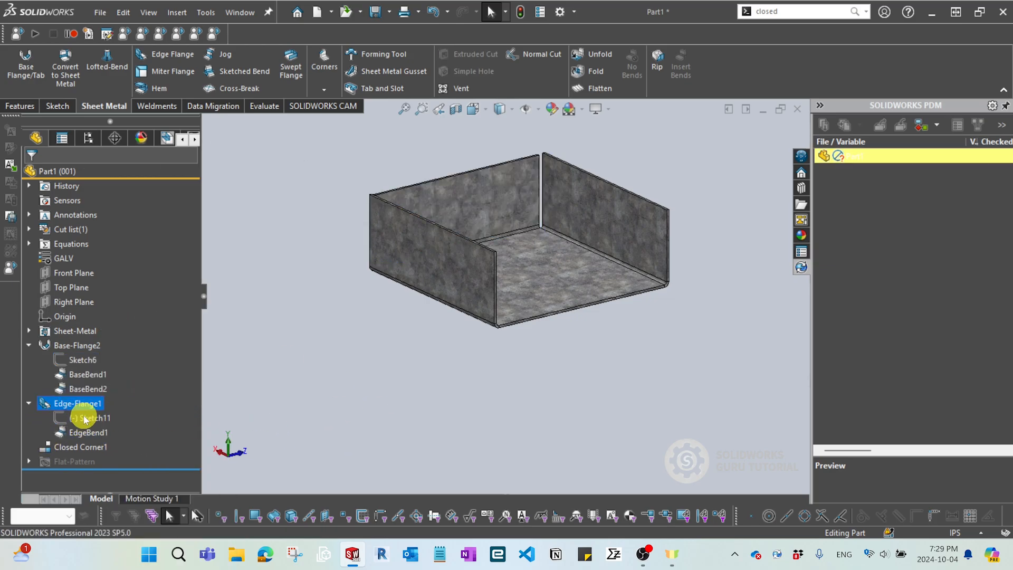
click(78, 418)
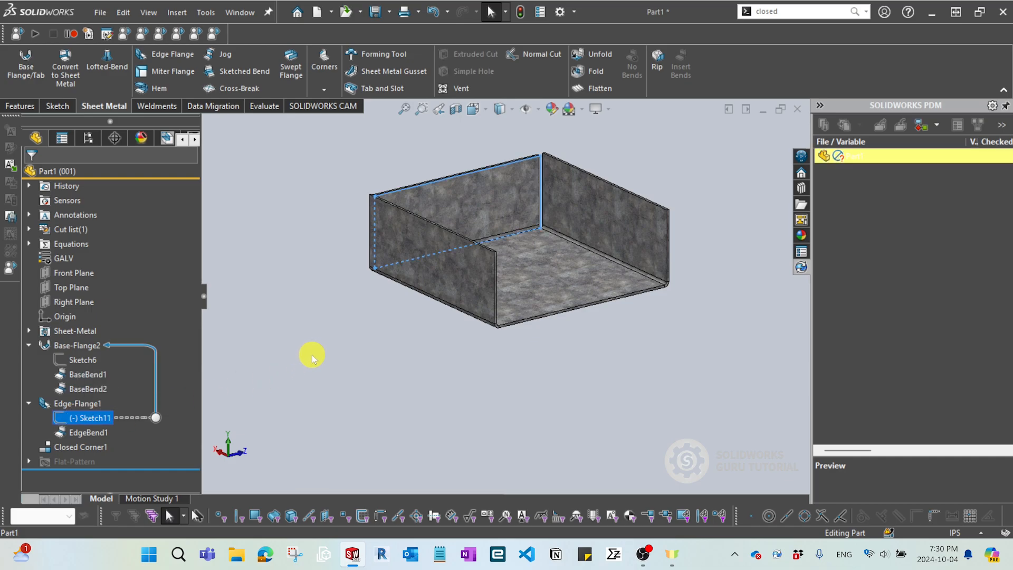
middle_drag(412, 324, 488, 332)
click(145, 417)
- Place a 90° edge flange about 1.357 in long, pointing upward from the floor's edge at the open end
middle_drag(565, 355, 537, 367)
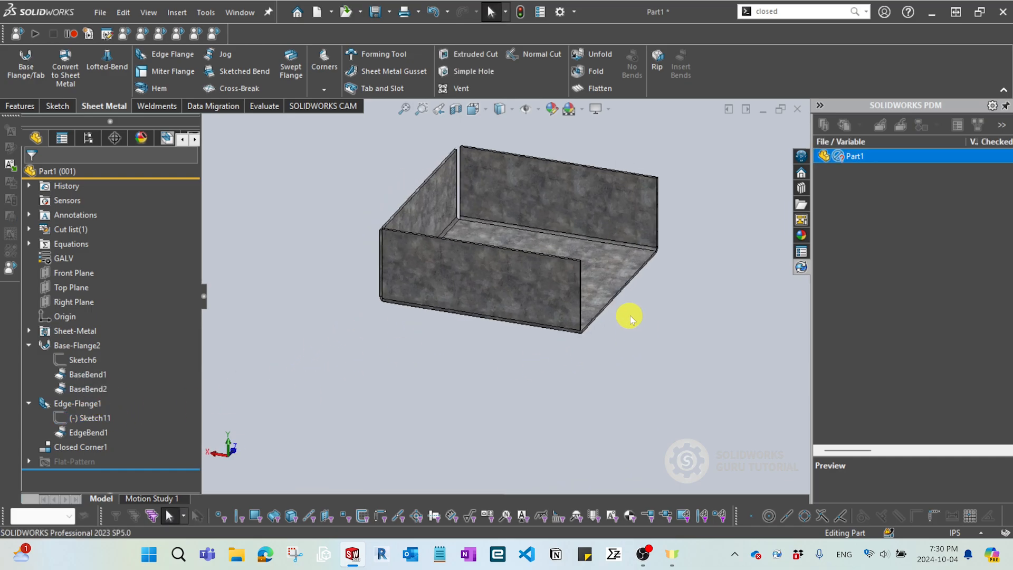
click(174, 55)
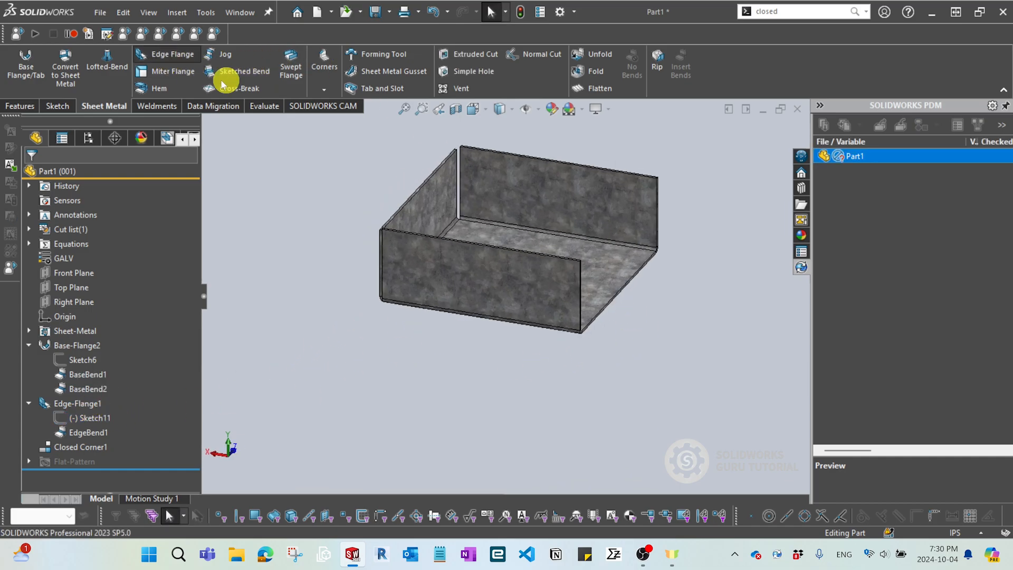
click(618, 296)
scroll(622, 287, down, 5)
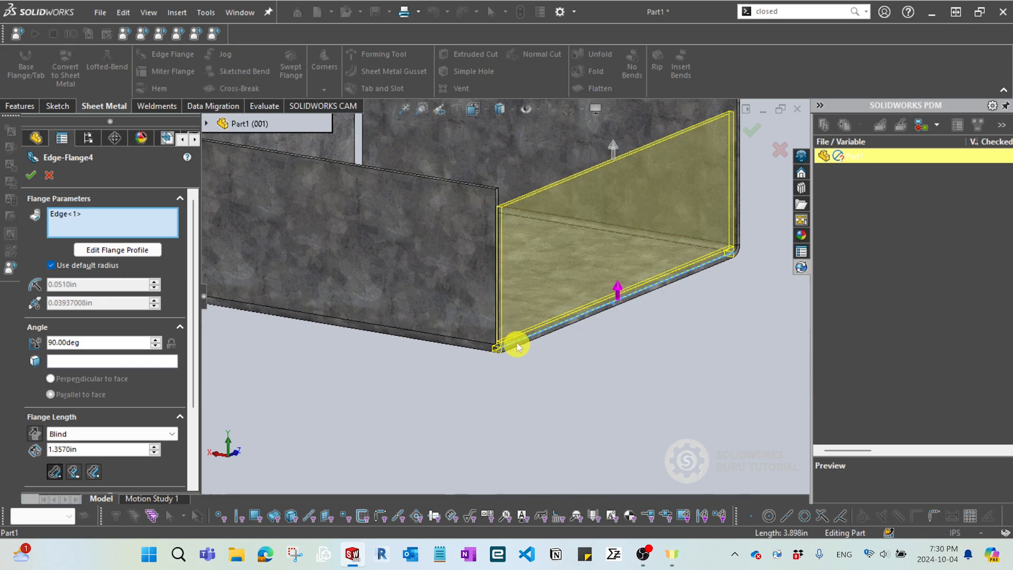
scroll(515, 343, up, 3)
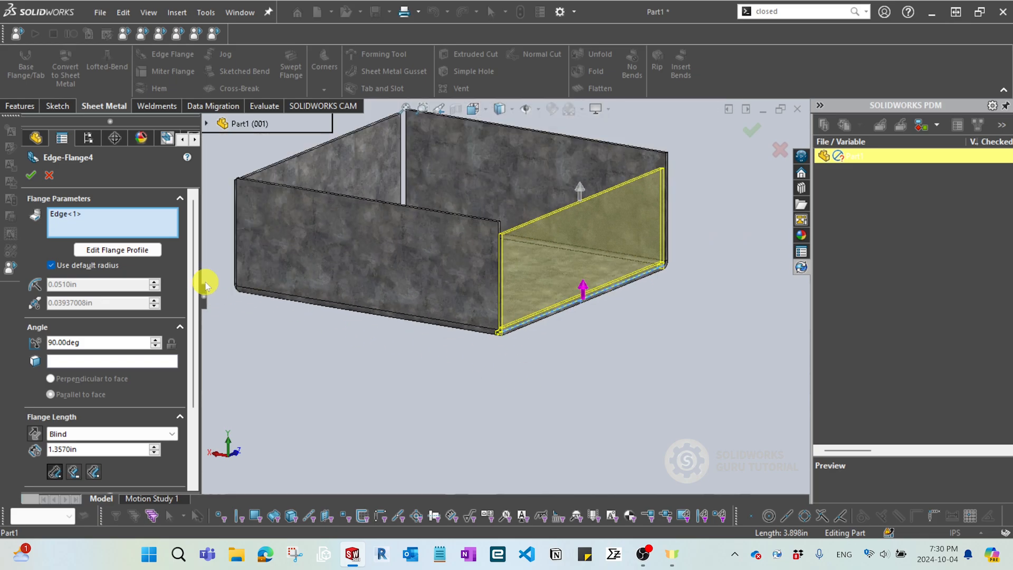
- Open the new flange's profile sketch and move its upper line farther down below the top of the side walls
click(130, 251)
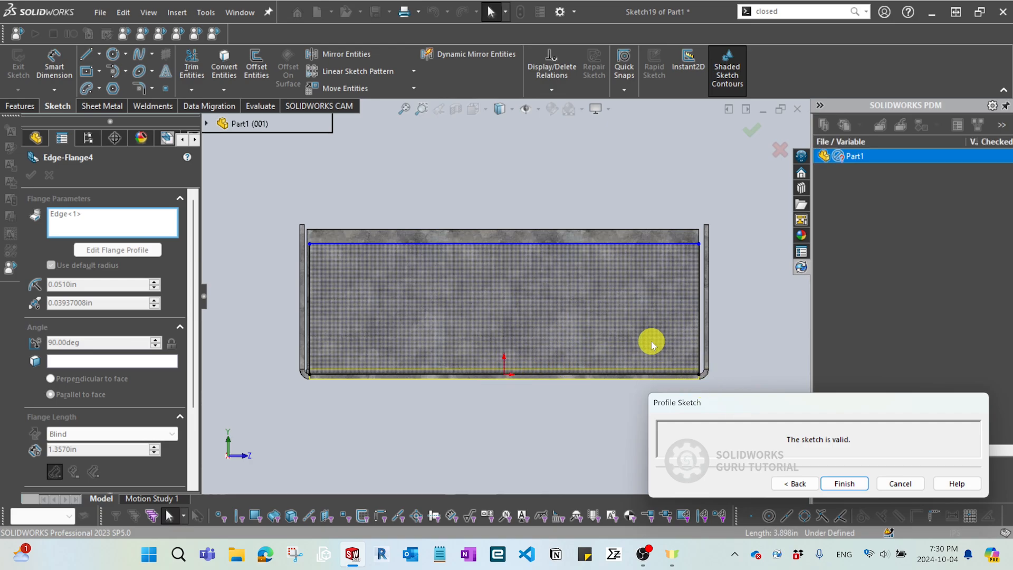
mouse_move(588, 316)
middle_down()
mouse_move(482, 350)
mouse_move(495, 357)
mouse_move(443, 290)
middle_up()
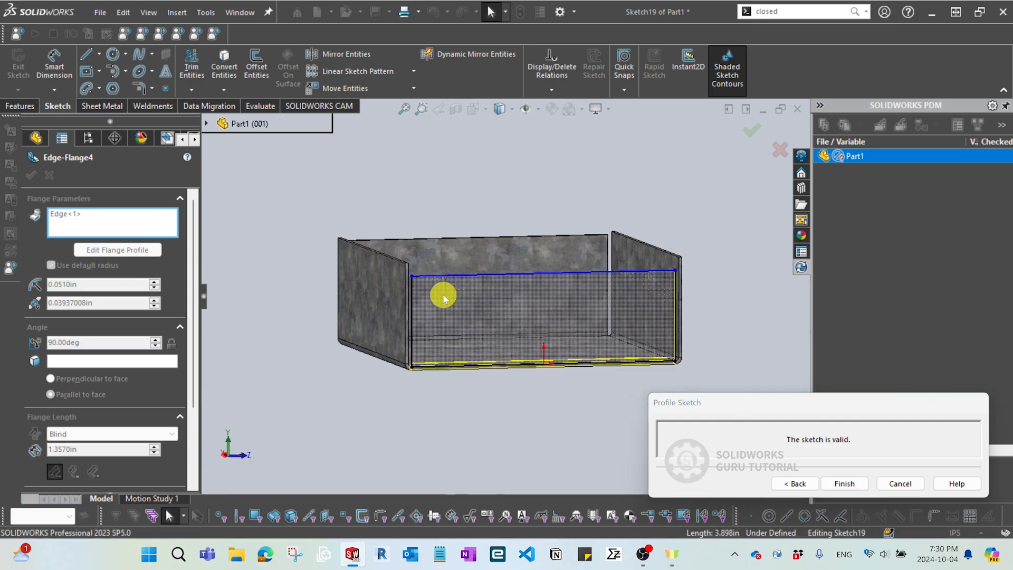
scroll(407, 267, down, 5)
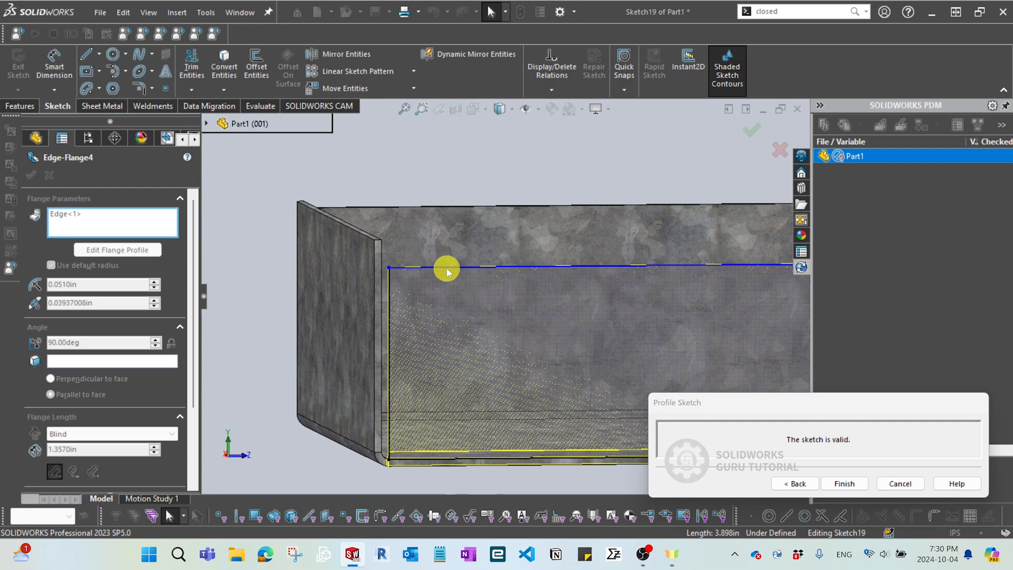
scroll(509, 296, up, 5)
middle_drag(570, 348, 618, 289)
scroll(617, 289, down, 4)
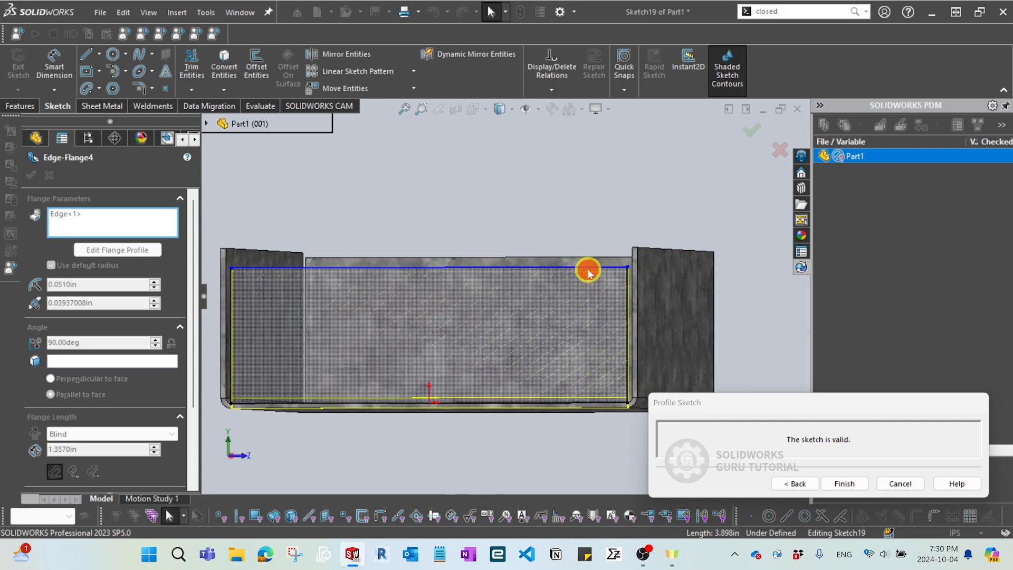
mouse_move(589, 273)
mouse_down()
mouse_move(583, 343)
mouse_move(569, 303)
mouse_move(558, 307)
mouse_move(567, 272)
mouse_up()
scroll(538, 310, up, 4)
middle_drag(538, 310, 435, 372)
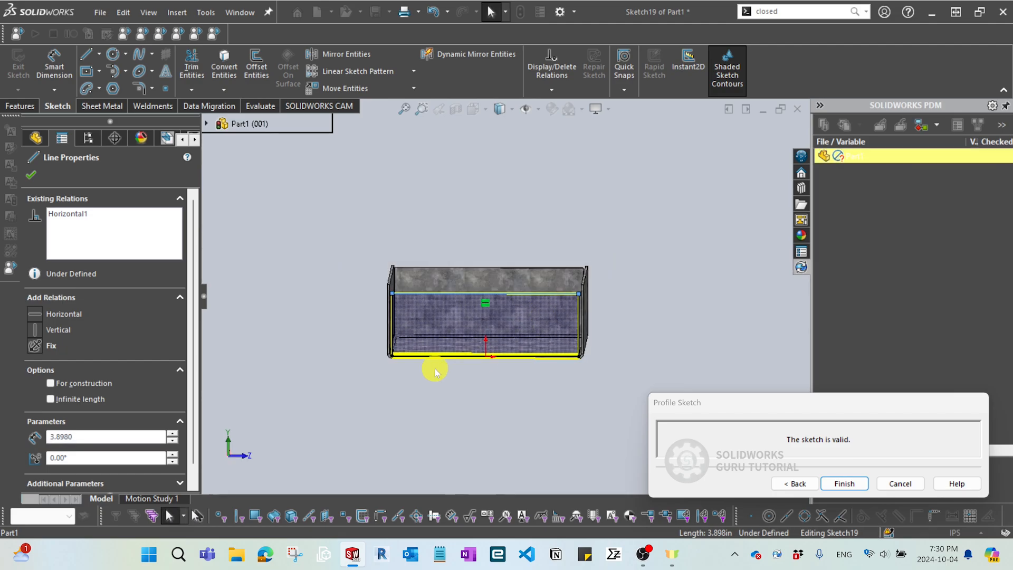
scroll(633, 330, down, 3)
click(615, 312)
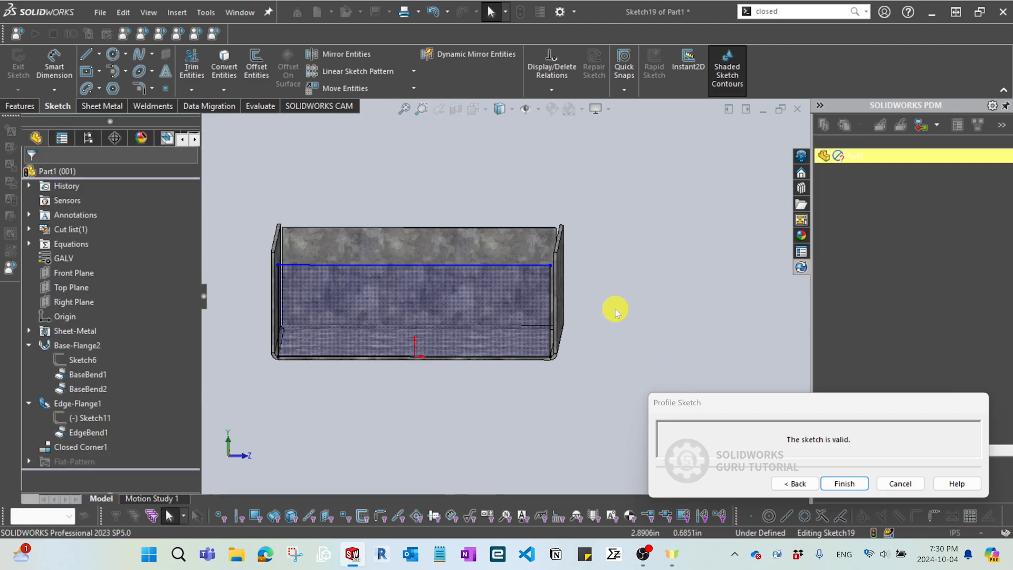
- Dimension the flange profile's height from the floor's outer bottom edge to its upper line and set it to 1.5 in
scroll(615, 312, down, 2)
click(53, 66)
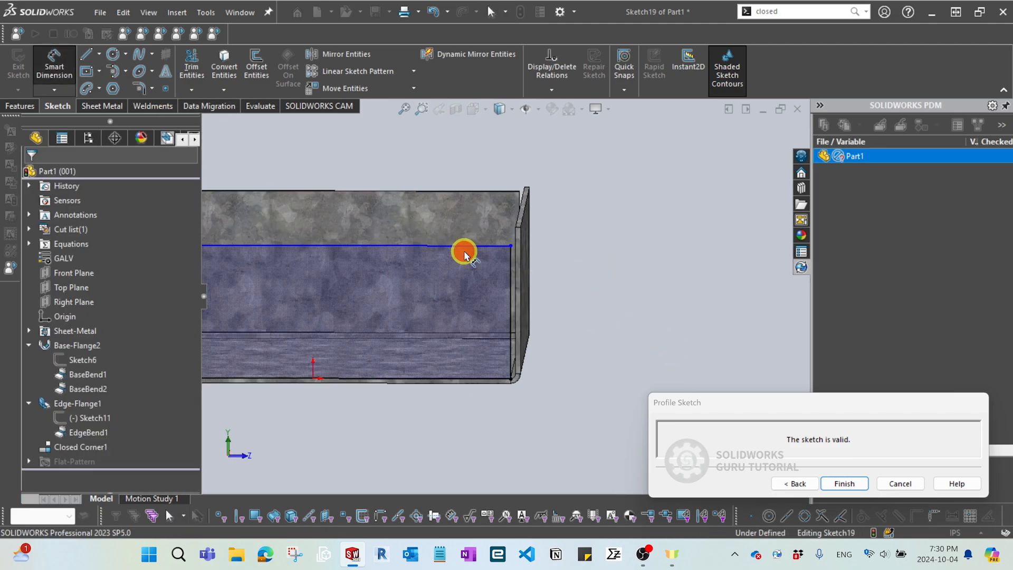
click(466, 248)
middle_drag(485, 354, 490, 366)
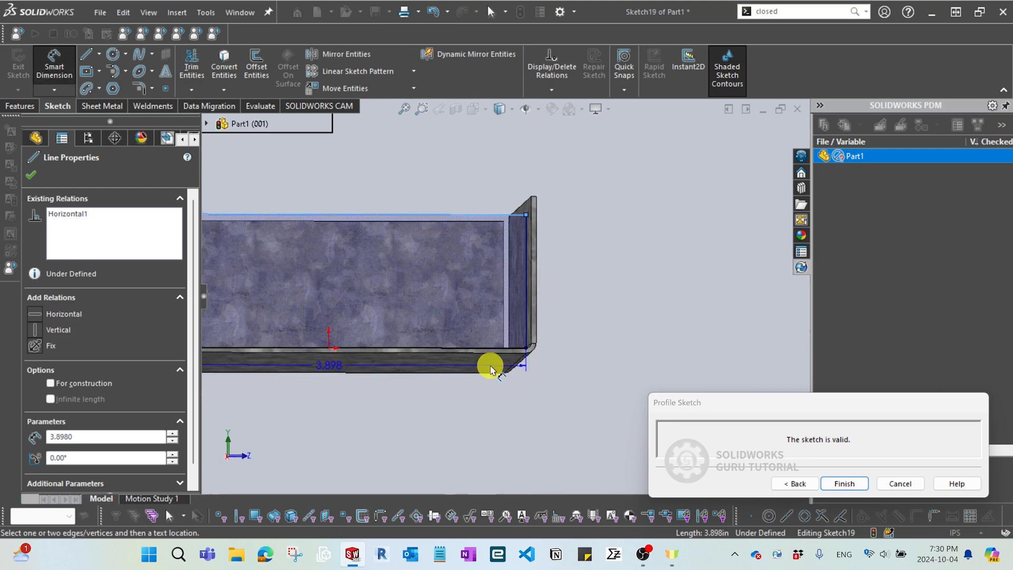
scroll(506, 368, down, 4)
middle_click(539, 314)
middle_drag(539, 314, 529, 326)
click(521, 324)
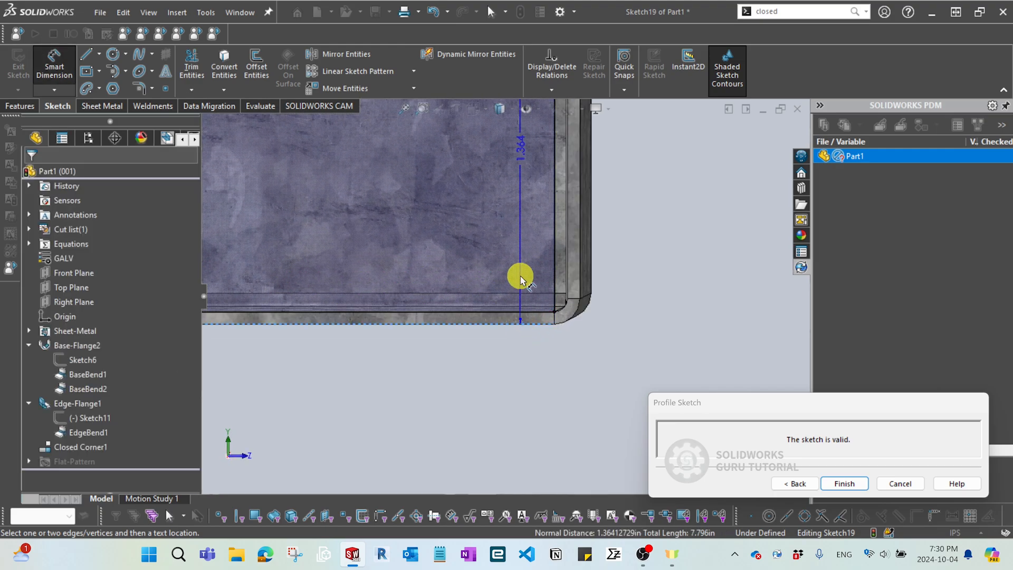
mouse_move(495, 331)
middle_down()
mouse_move(526, 235)
mouse_move(578, 235)
middle_up()
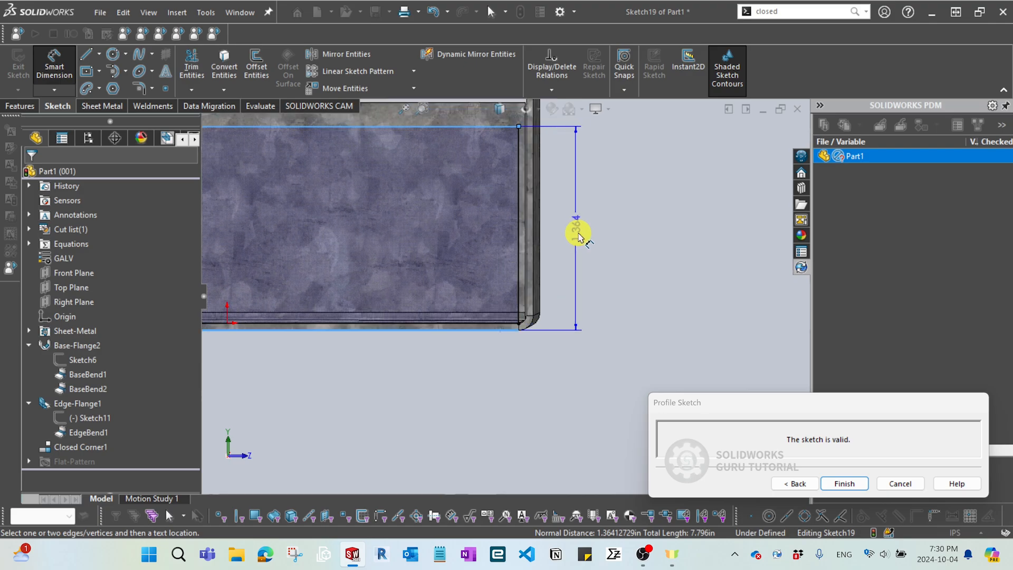
click(605, 250)
text(1.5)
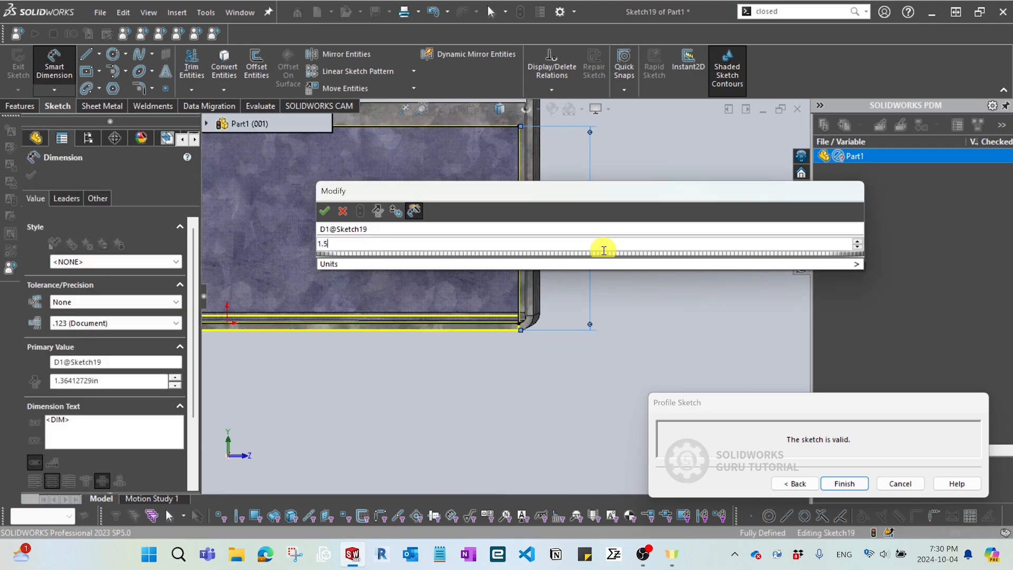
key(Return)
- Finish the profile sketch to create the edge flange at the open end
scroll(565, 201, up, 4)
scroll(530, 218, down, 5)
mouse_move(529, 228)
middle_down()
mouse_move(656, 211)
mouse_move(642, 248)
mouse_move(709, 391)
middle_up()
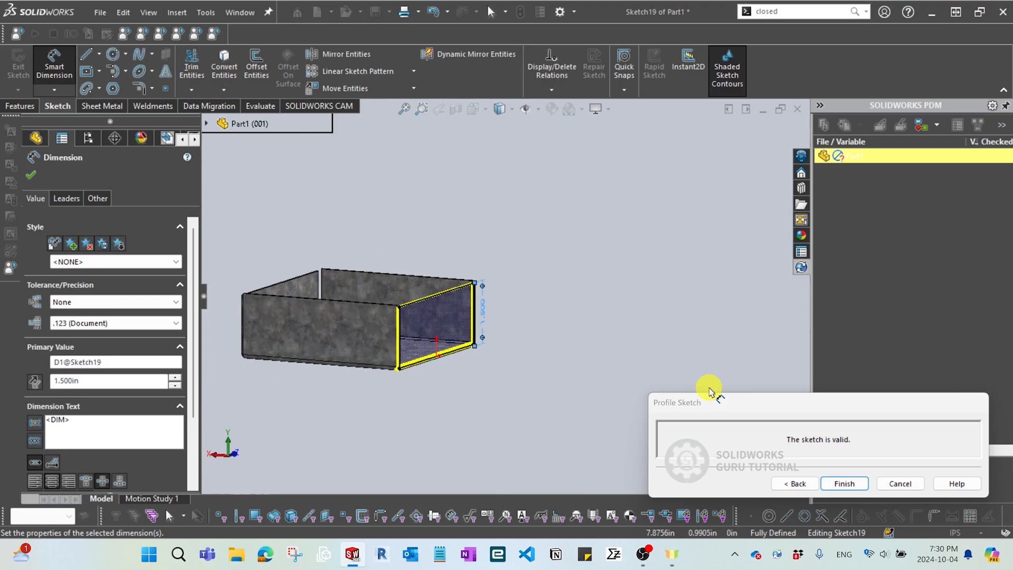
click(844, 483)
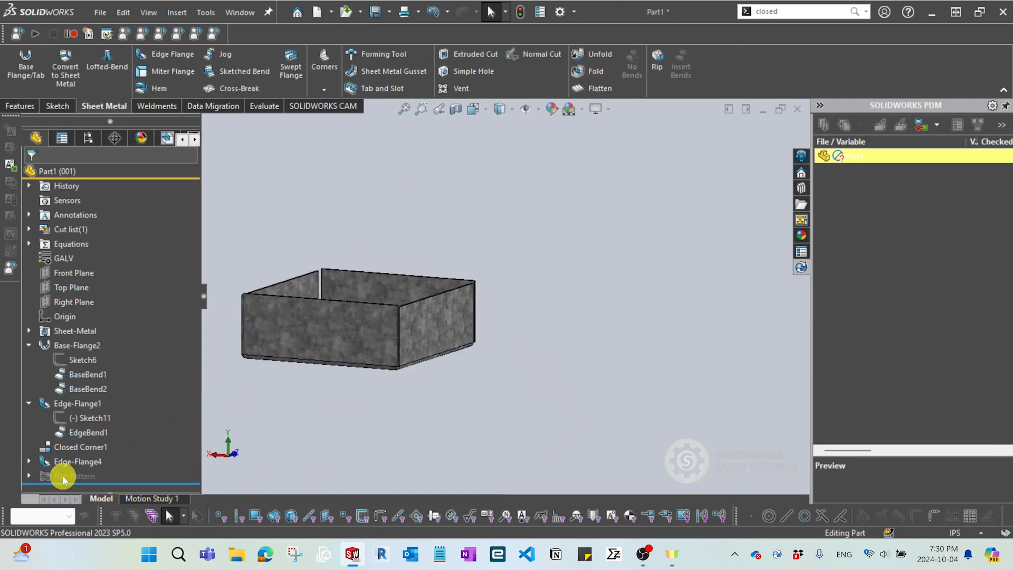
- Expand the new edge flange and highlight its profile sketch and Edge-Flange1's in the model to compare their outlines and definition
click(30, 461)
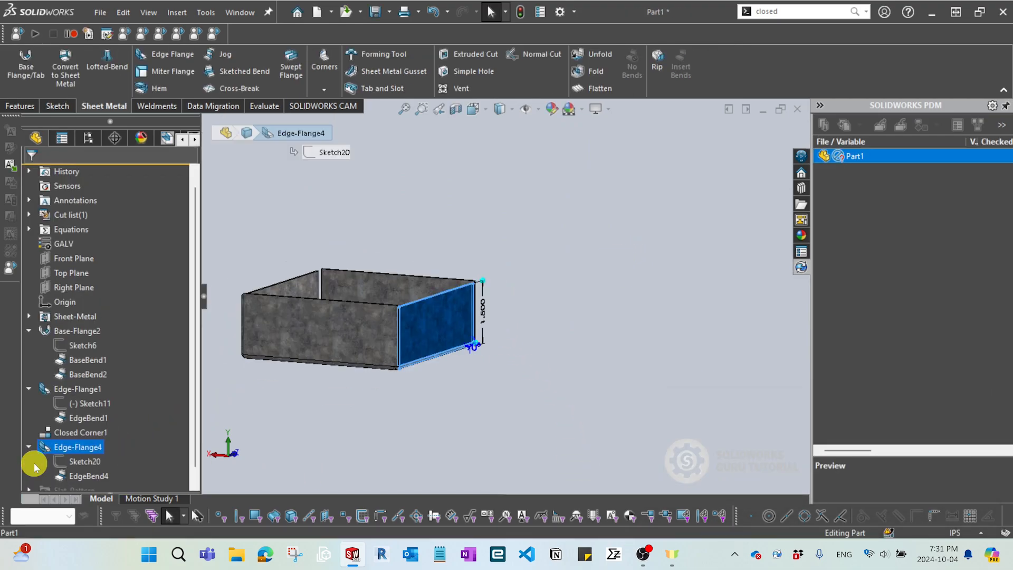
click(89, 467)
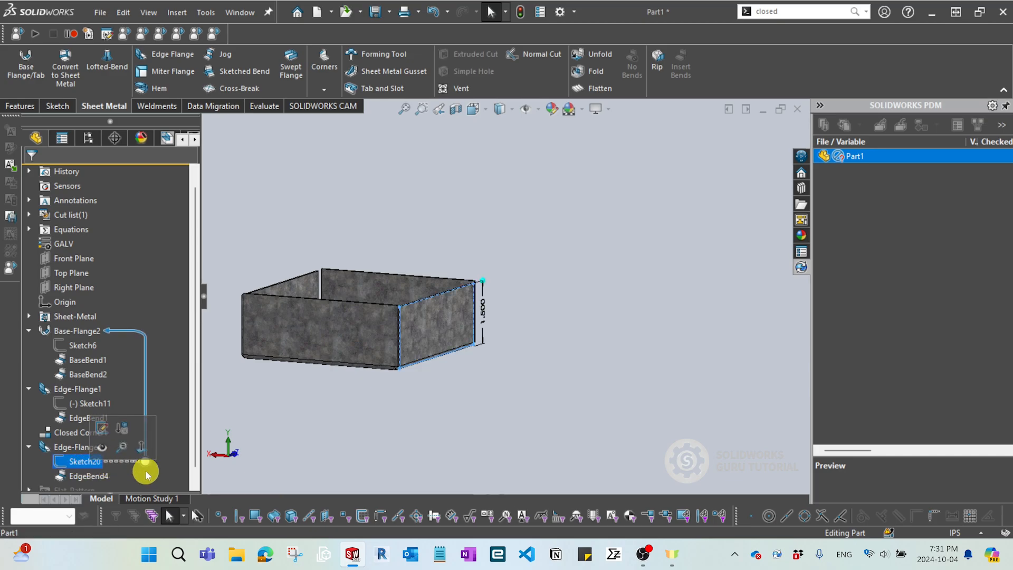
click(338, 445)
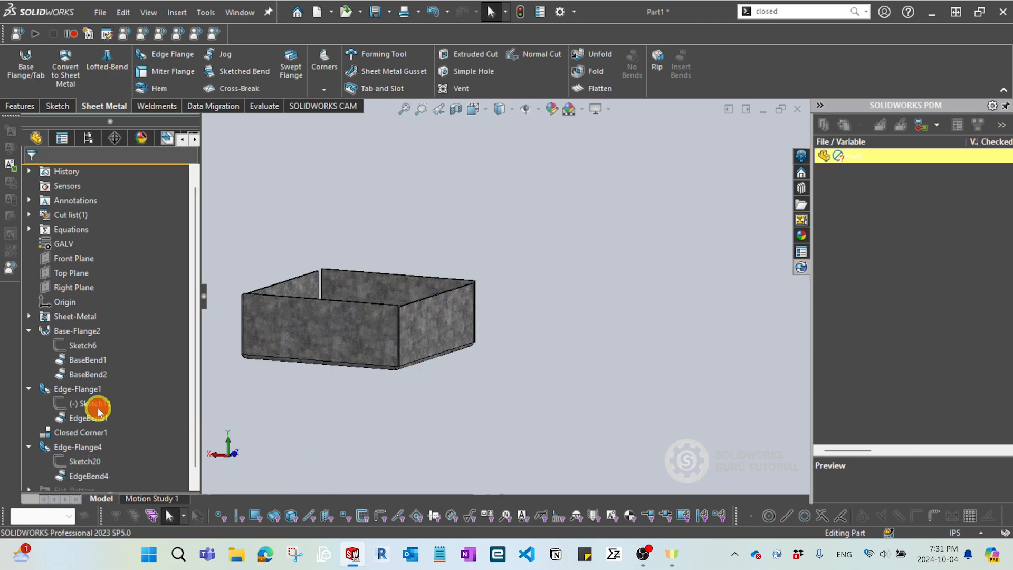
click(97, 406)
middle_drag(322, 417, 469, 412)
scroll(342, 337, down, 4)
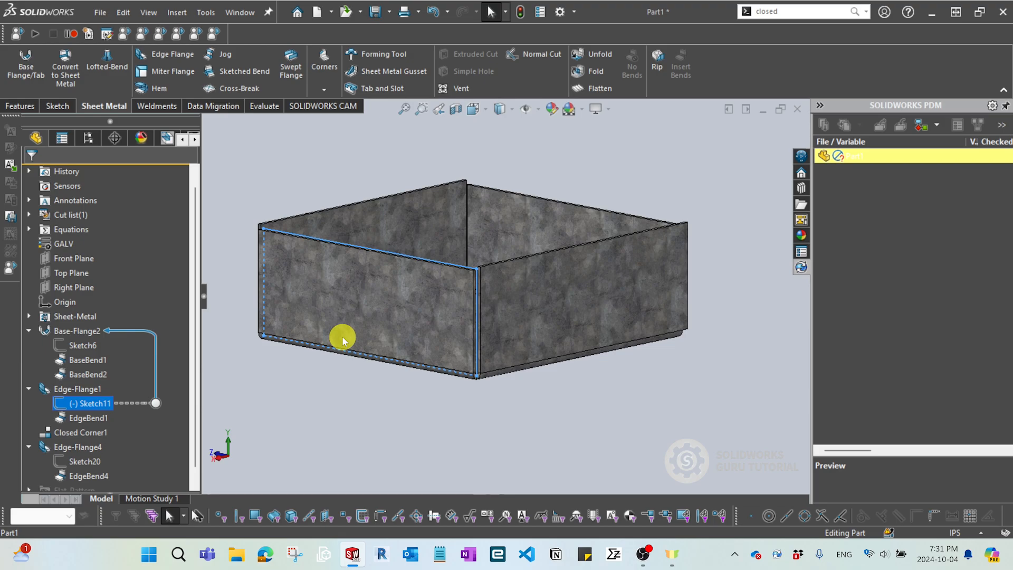
right_click(89, 406)
click(406, 414)
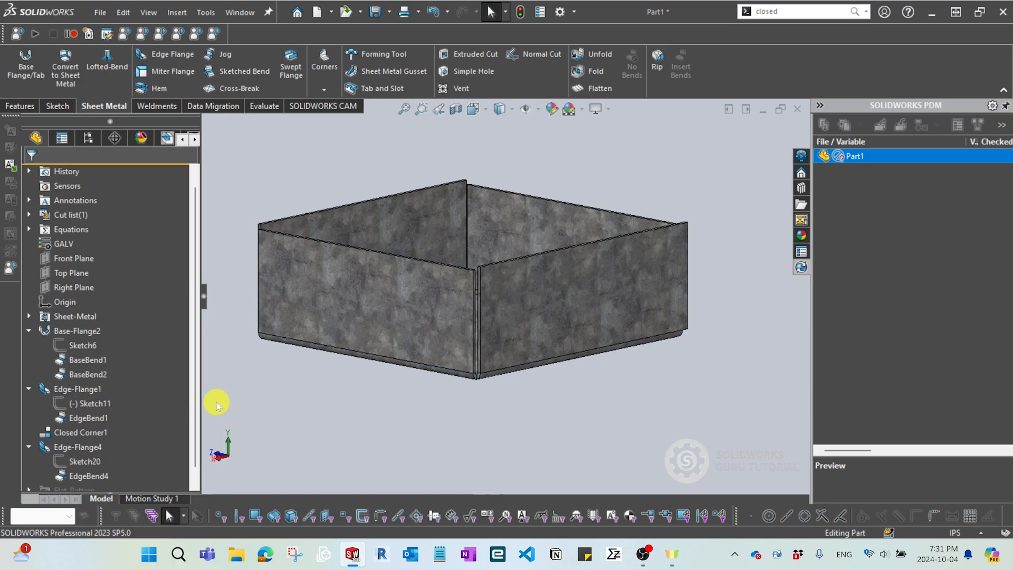
- Edit Edge-Flange1's profile sketch, dimension its upper line at 1.5 in from the floor's outer bottom edge, and rebuild the part
click(99, 405)
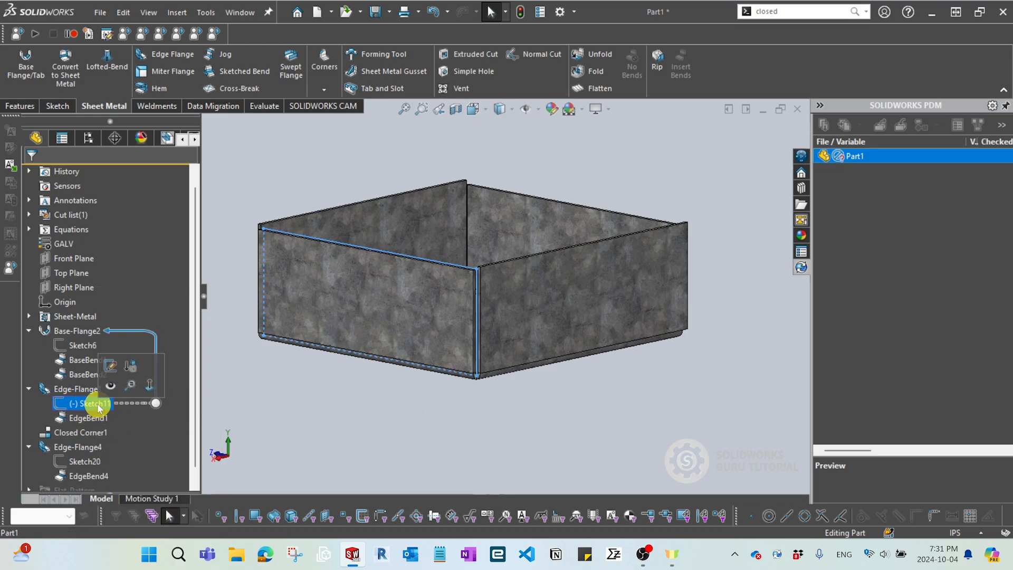
click(114, 369)
right_drag(554, 442, 509, 362)
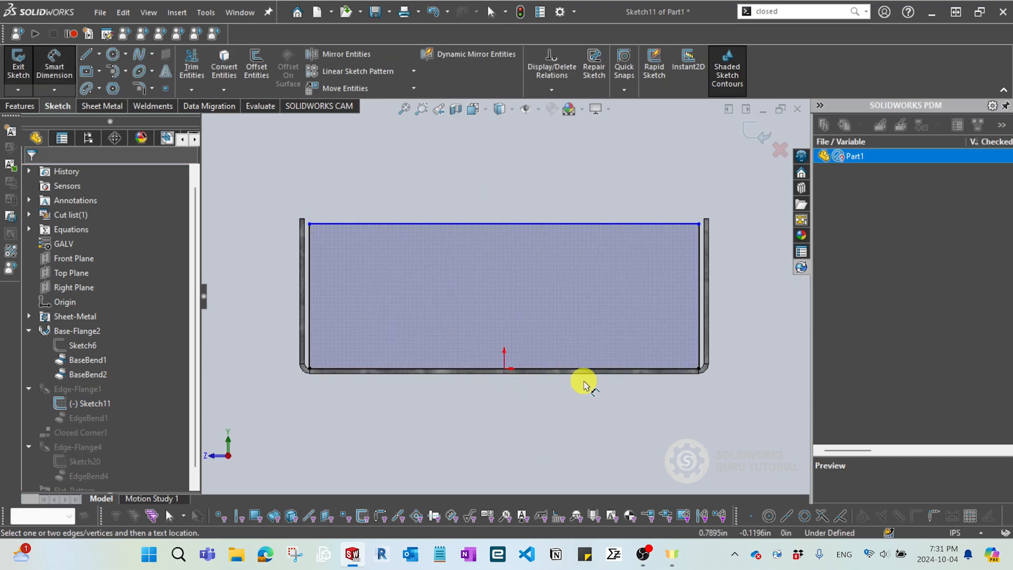
click(619, 224)
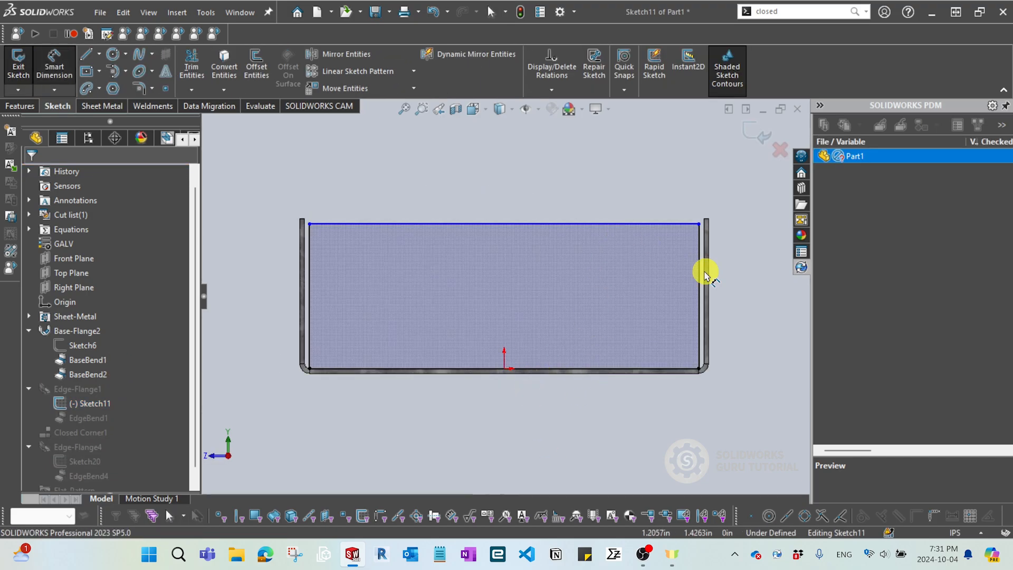
click(673, 372)
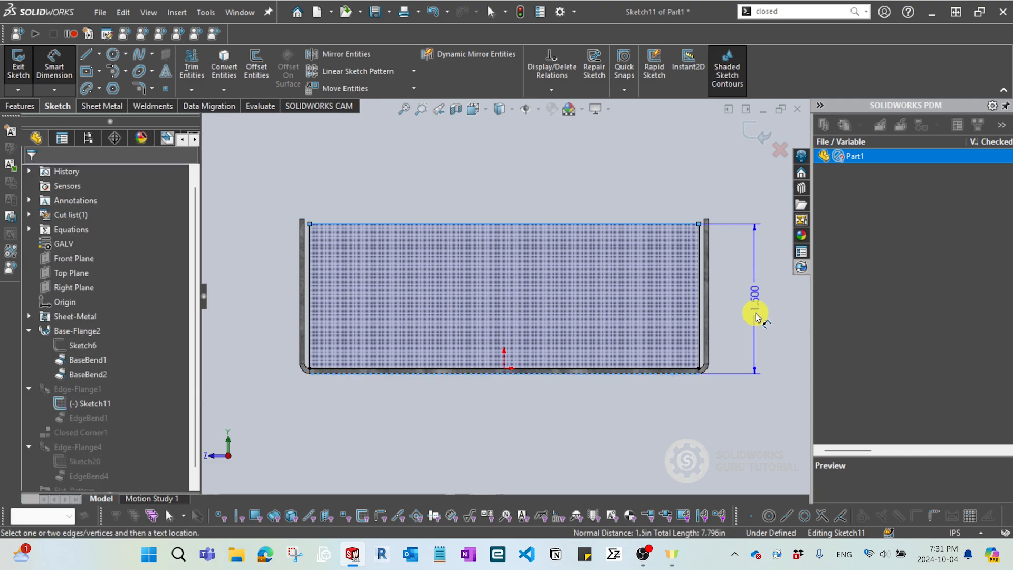
click(762, 303)
key(Return)
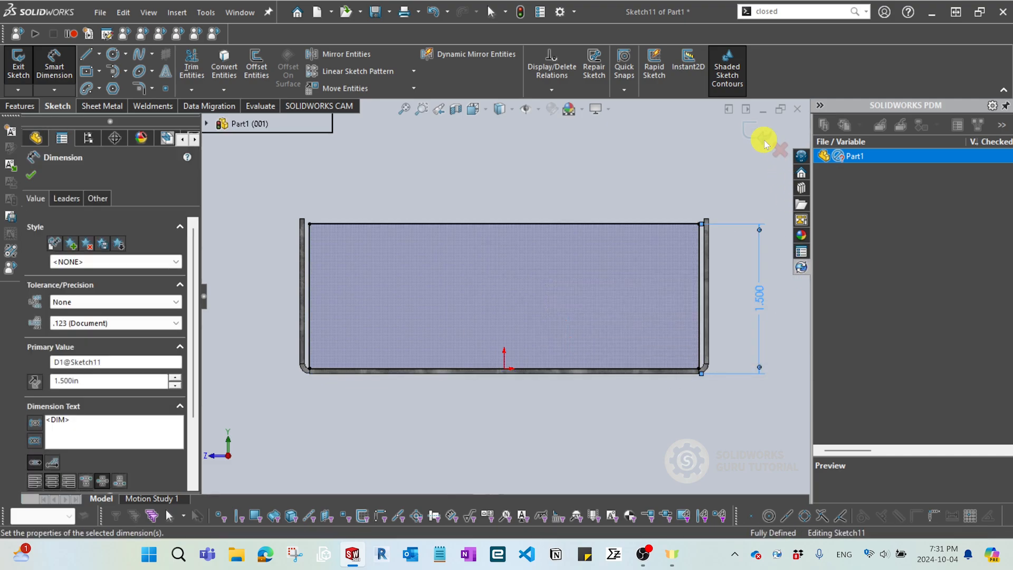
key(ctrl+b)
mouse_move(647, 403)
middle_down()
mouse_move(554, 451)
mouse_move(532, 371)
mouse_move(510, 373)
middle_up()
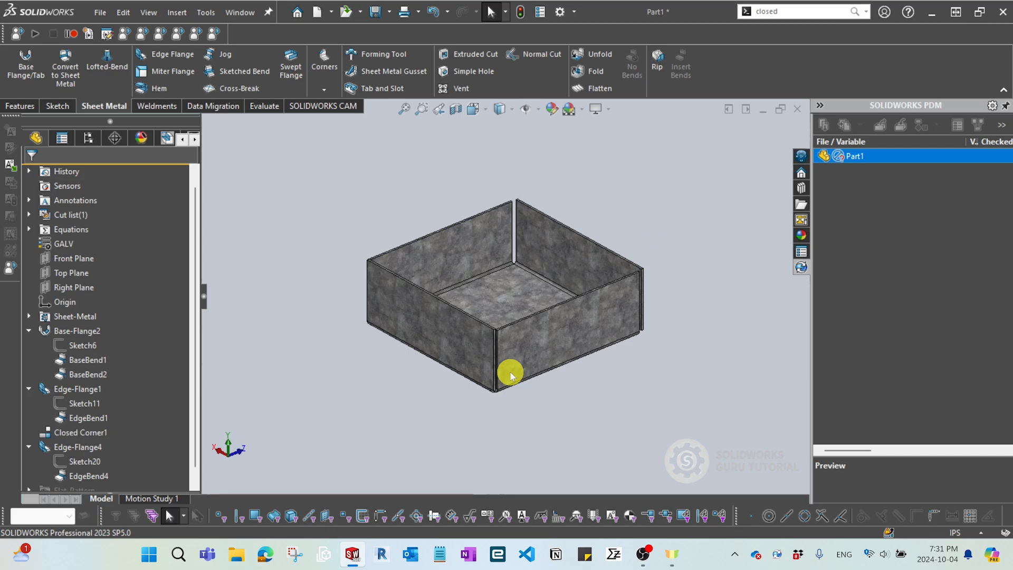
mouse_move(532, 323)
middle_down()
mouse_move(709, 294)
mouse_move(527, 323)
mouse_move(536, 319)
middle_up()
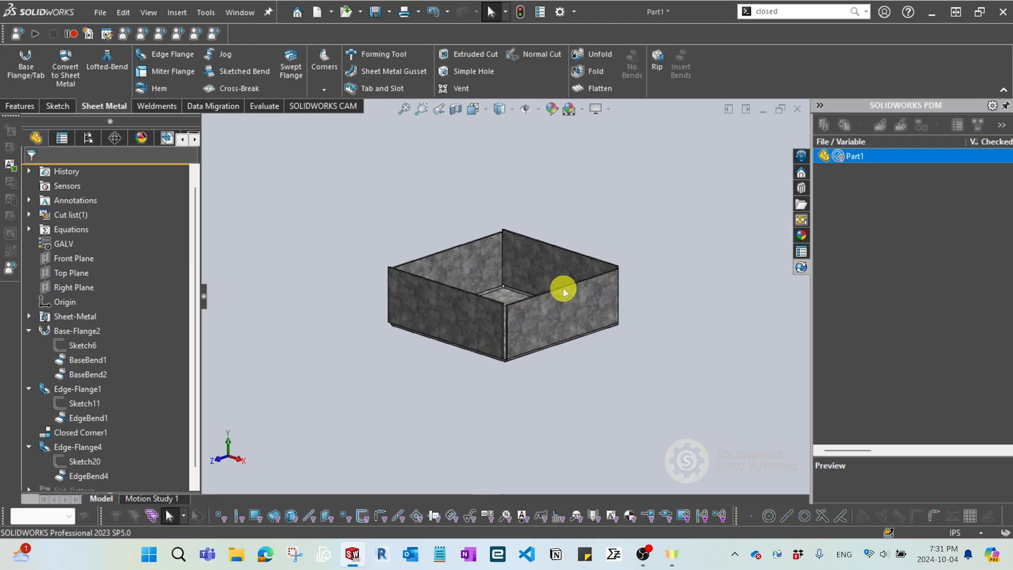
middle_drag(606, 233, 474, 274)
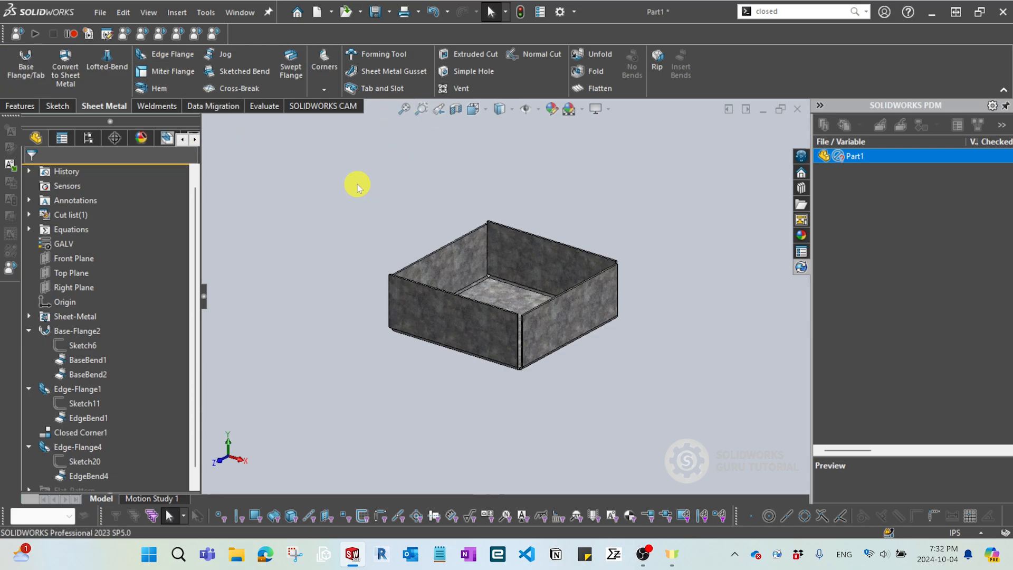
middle_drag(357, 185, 365, 215)
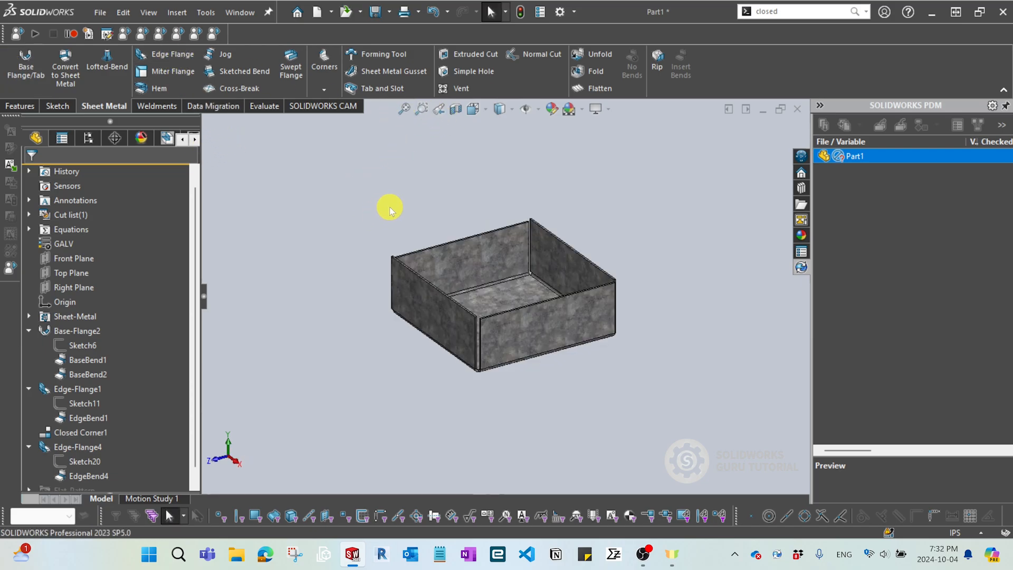